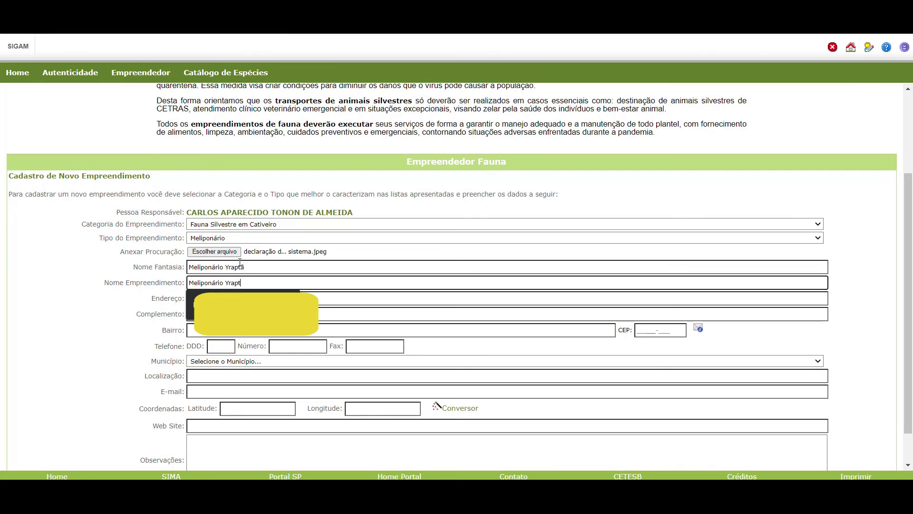
Complete the enterprise name as 'Meliponário Yraptã Urbano' and move down to the Latitude field.
type("ã Urba")
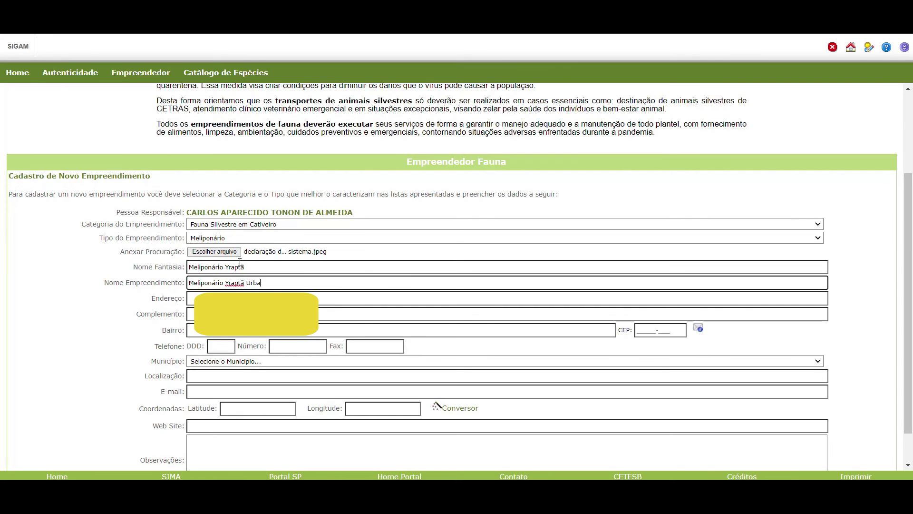
type("no")
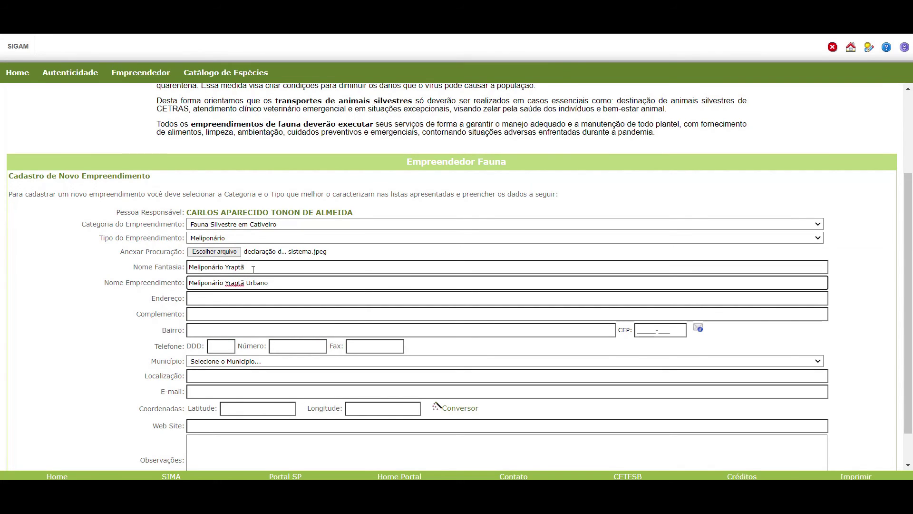
left_click(237, 298)
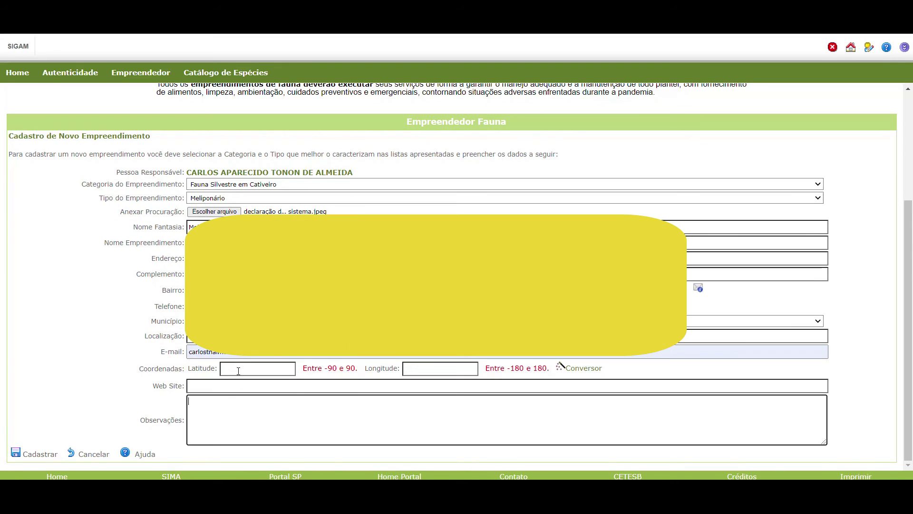
left_click(230, 369)
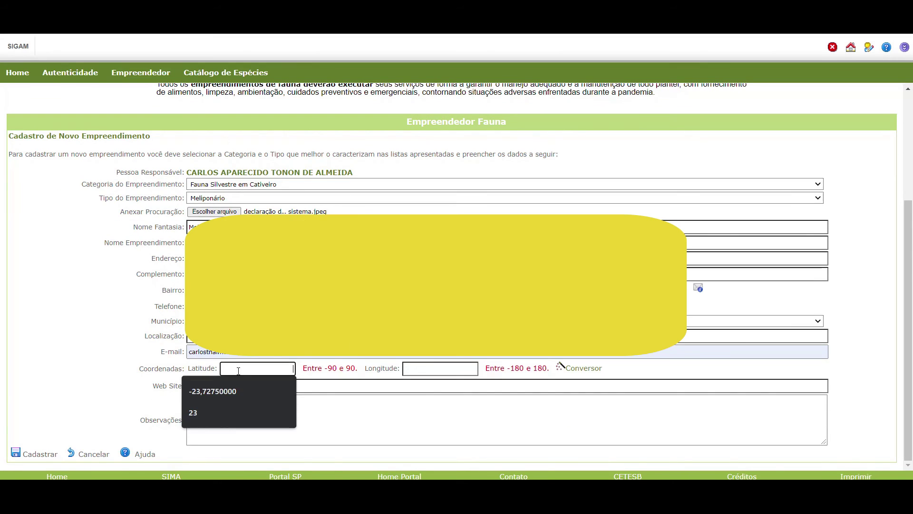
left_click(128, 377)
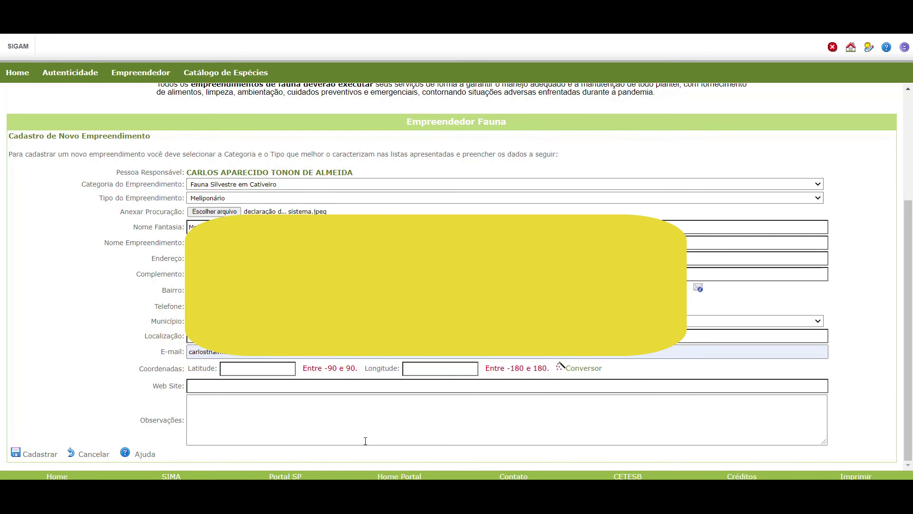
Open Google Maps from the Conversor and zoom in on the property on Av. Santa Cruz.
left_click(560, 366)
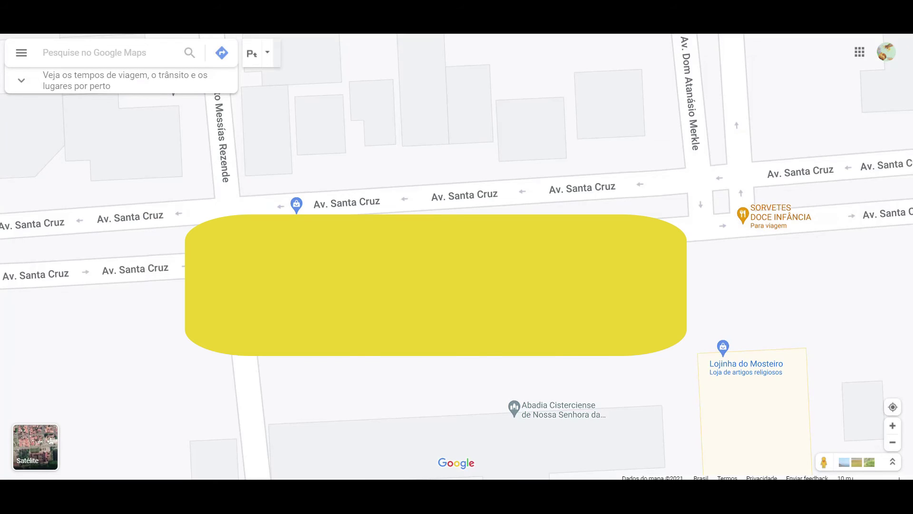
scroll(535, 280, "up", 2)
scroll(534, 296, "down", 5)
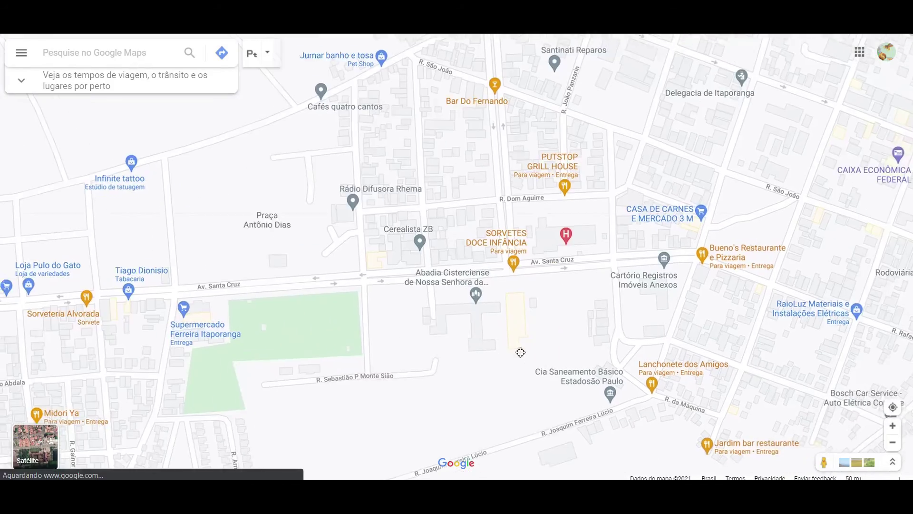
scroll(485, 317, "up", 3)
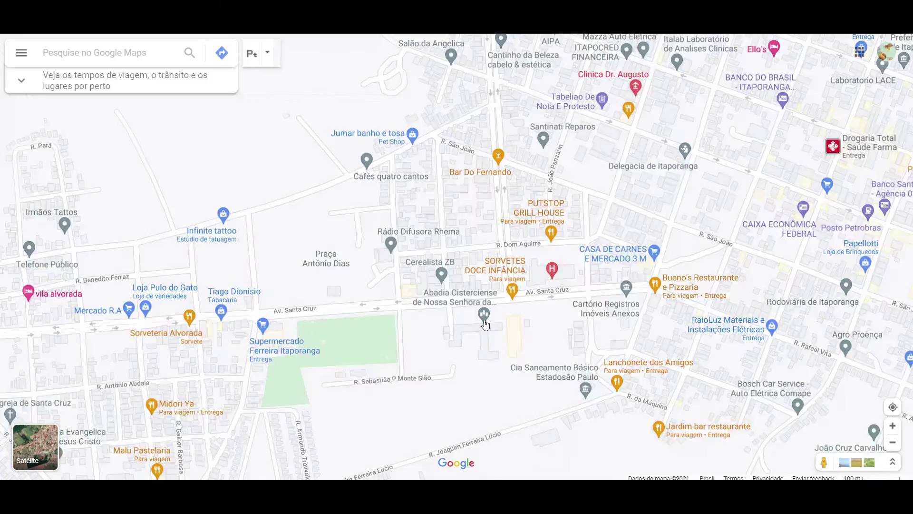
scroll(491, 284, "up", 1)
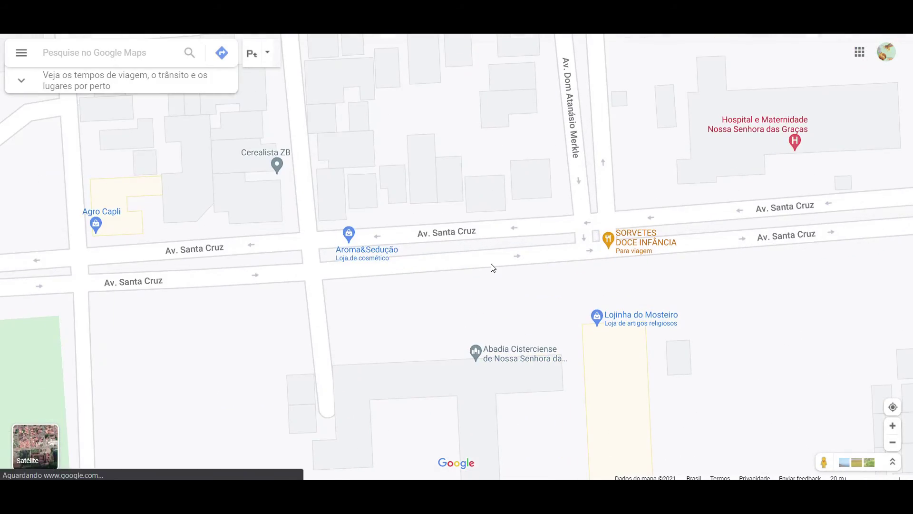
left_click_drag(492, 271, 468, 275)
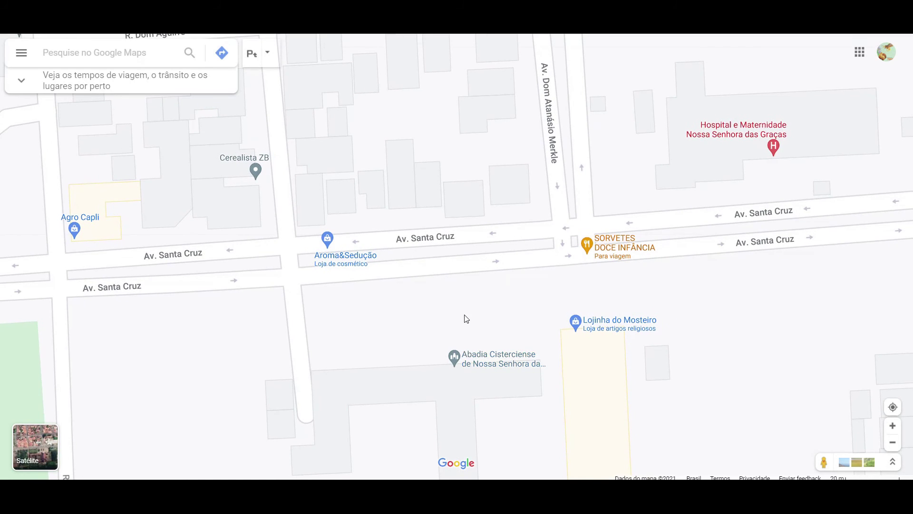
right_click(481, 273)
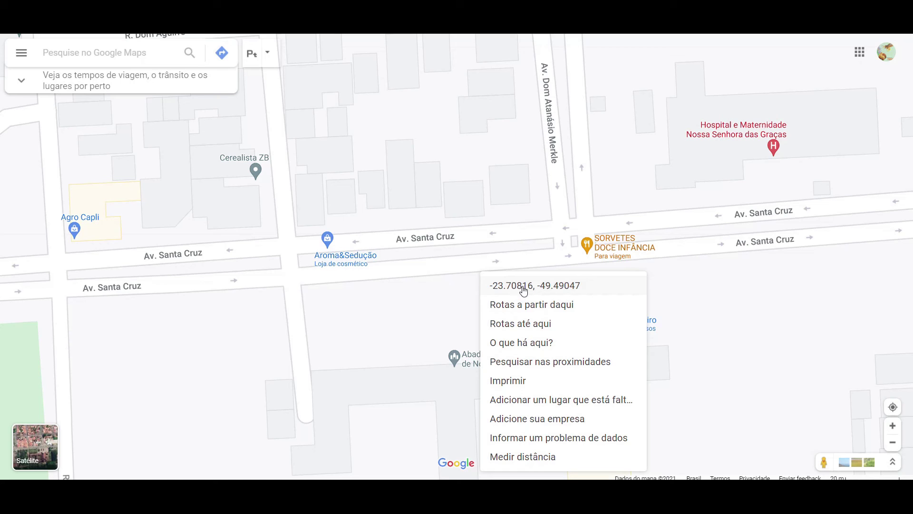
left_click(303, 286)
right_click(303, 287)
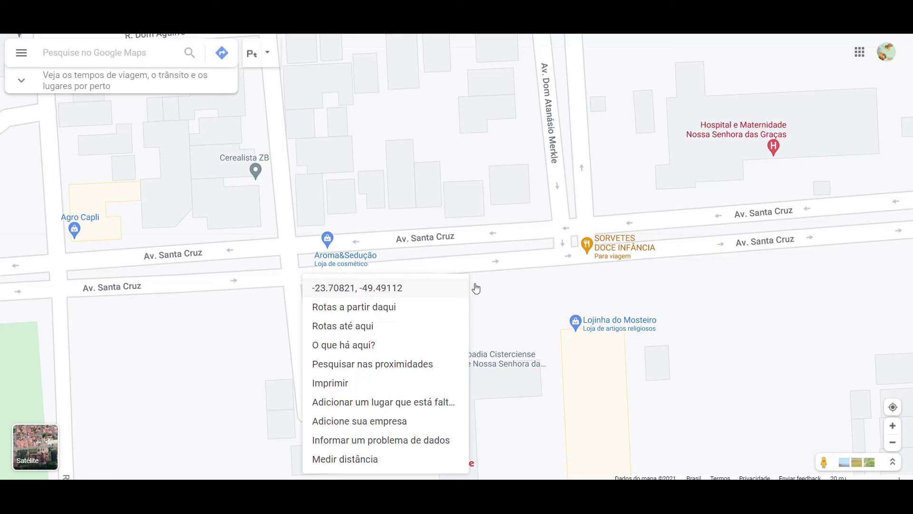
left_click(510, 275)
right_click(508, 273)
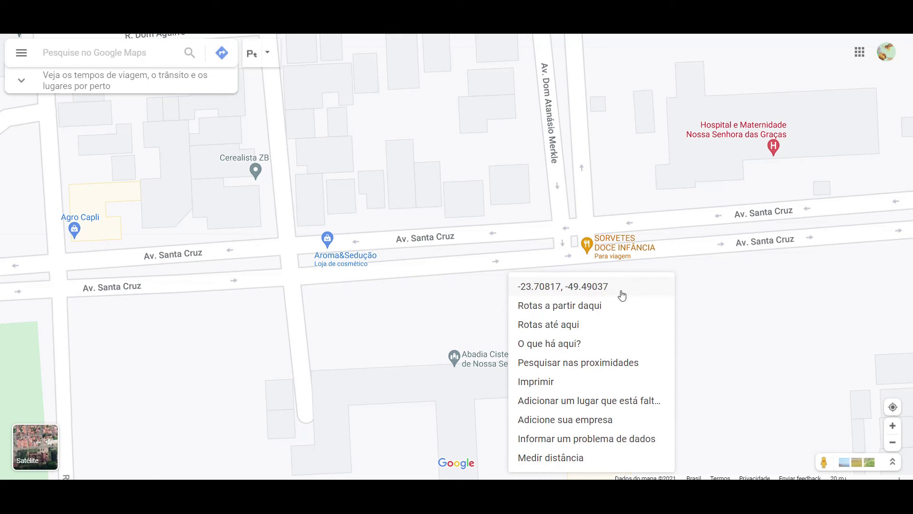
left_click(560, 287)
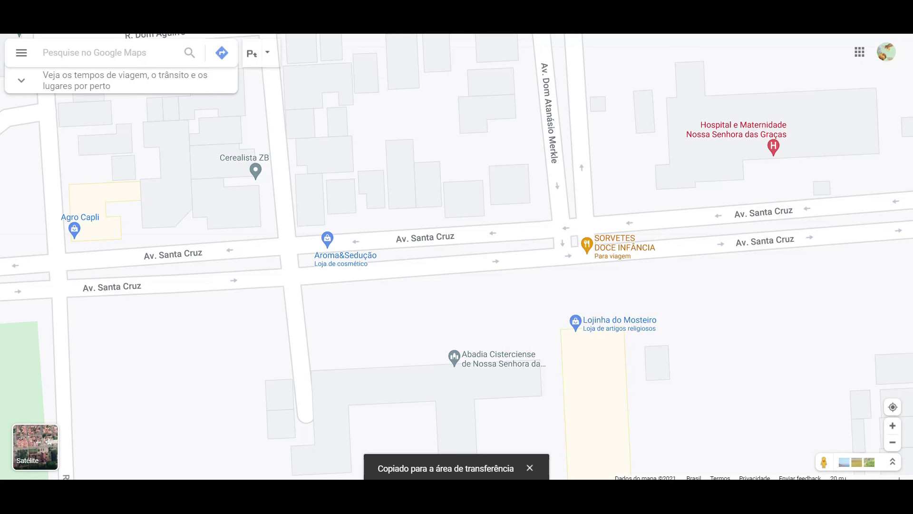
Paste the copied coordinates into Observações and change the latitude's decimal point to a comma.
key("ctrl+Tab")
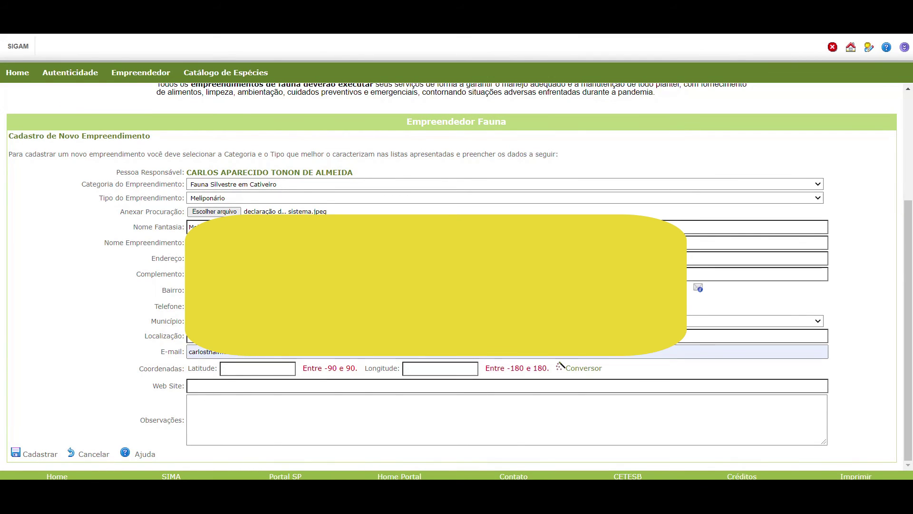
left_click(229, 415)
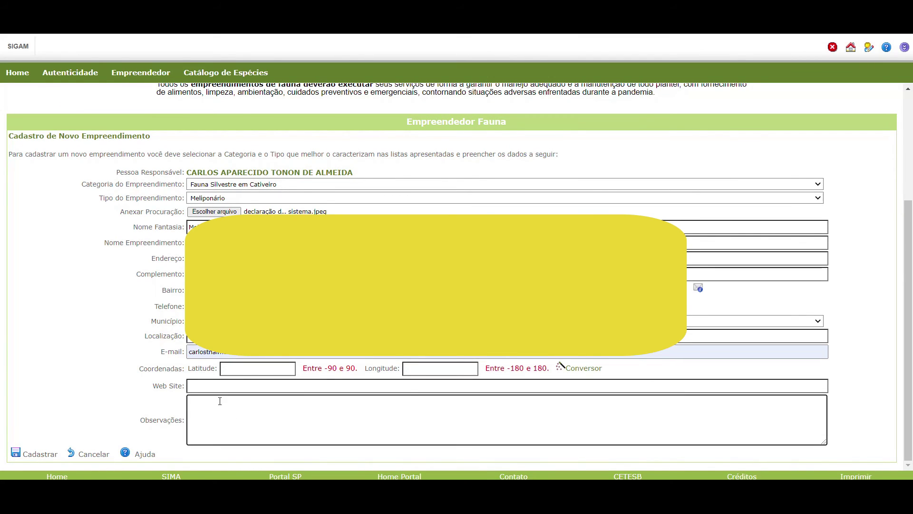
right_click(219, 400)
left_click(256, 309)
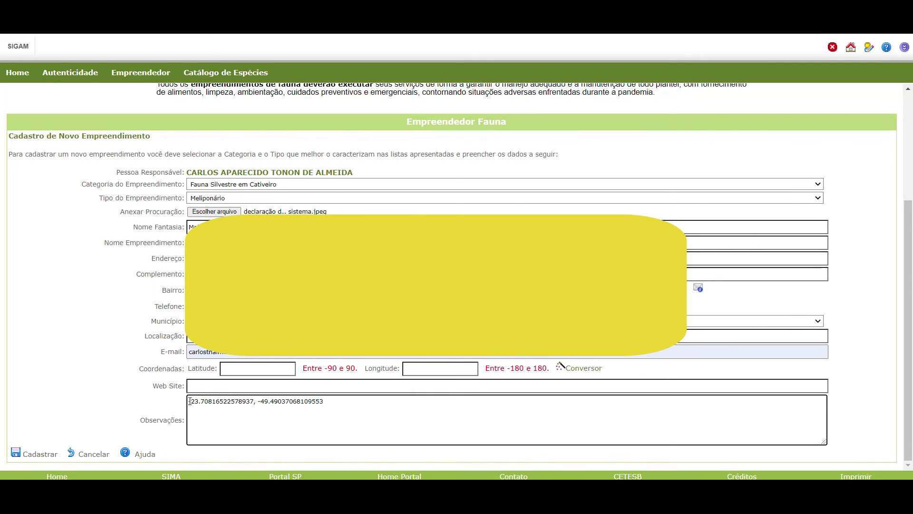
left_click_drag(188, 401, 253, 400)
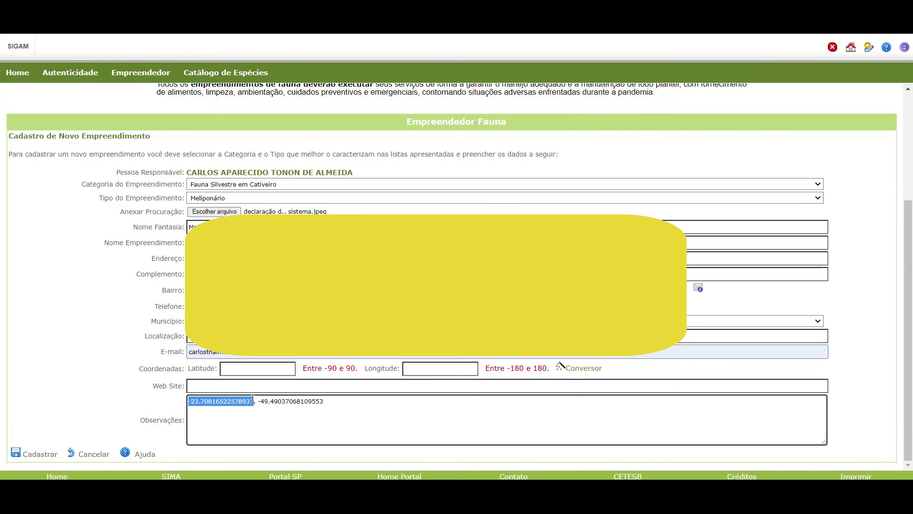
left_click(204, 402)
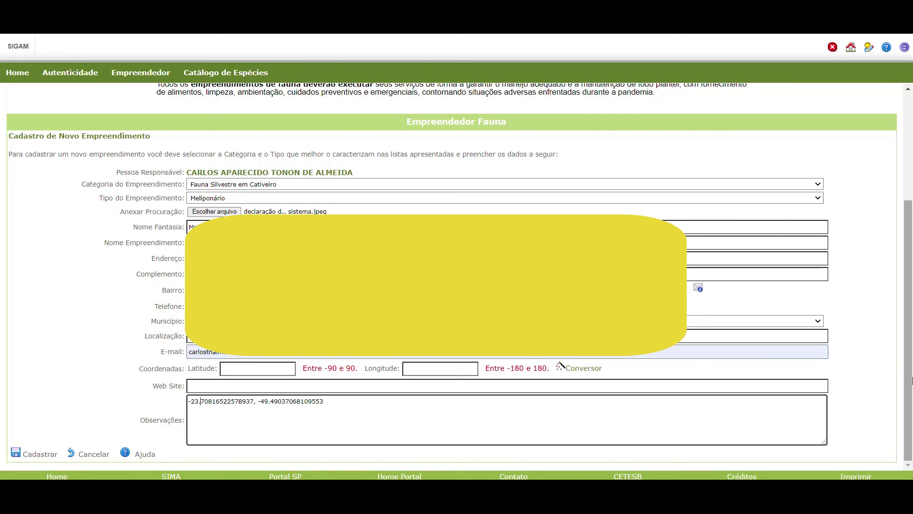
key("BackSpace")
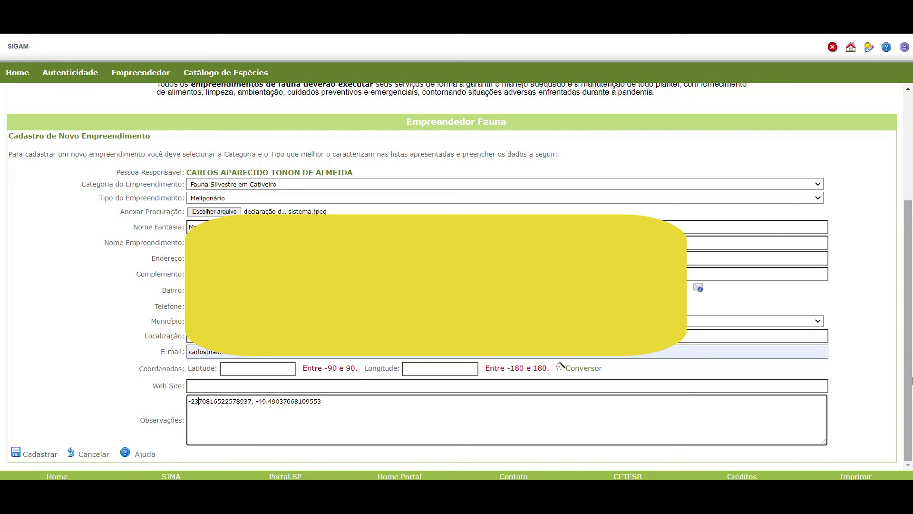
type(",")
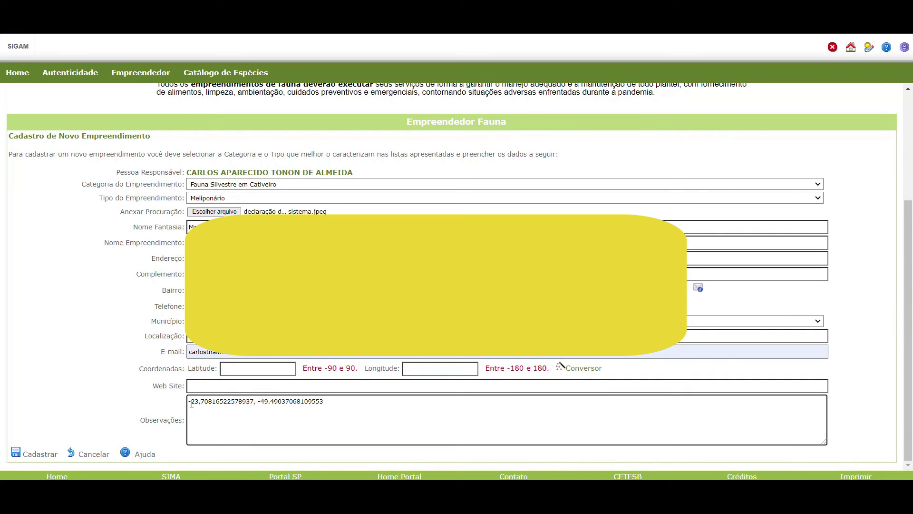
left_click_drag(188, 402, 247, 404)
key("super+c")
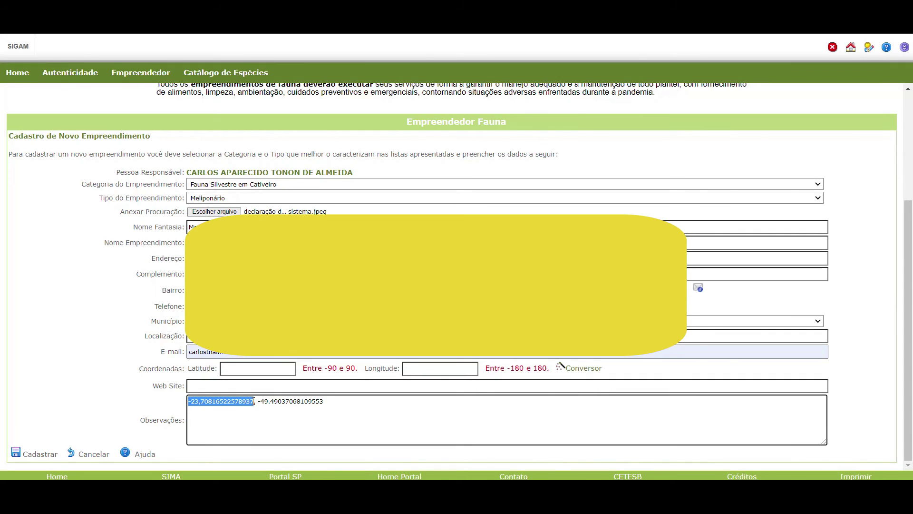
right_click(248, 404)
left_click(286, 294)
left_click(234, 368)
right_click(235, 368)
left_click(271, 273)
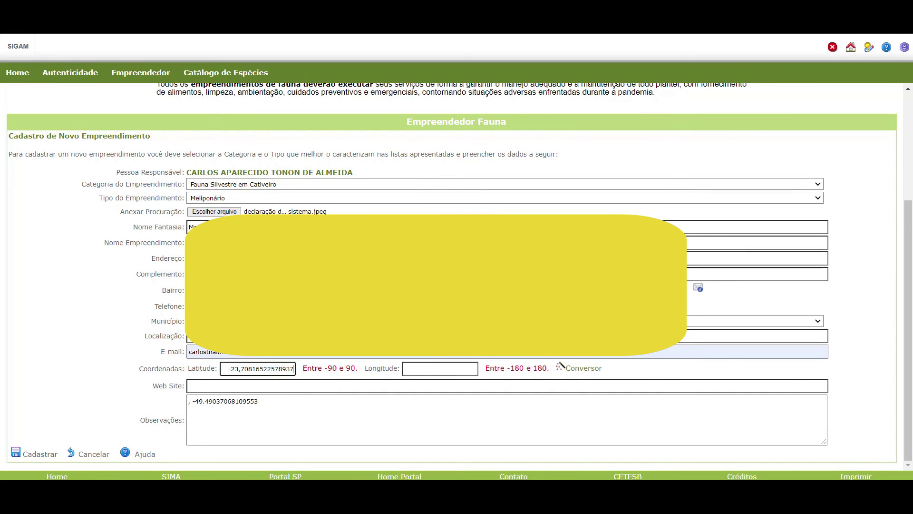
Fill Latitude -23,72750000 and Longitude -49,45833333 from the saved suggestion and clear Observações.
left_click(312, 423)
left_click(248, 370)
left_click(213, 391)
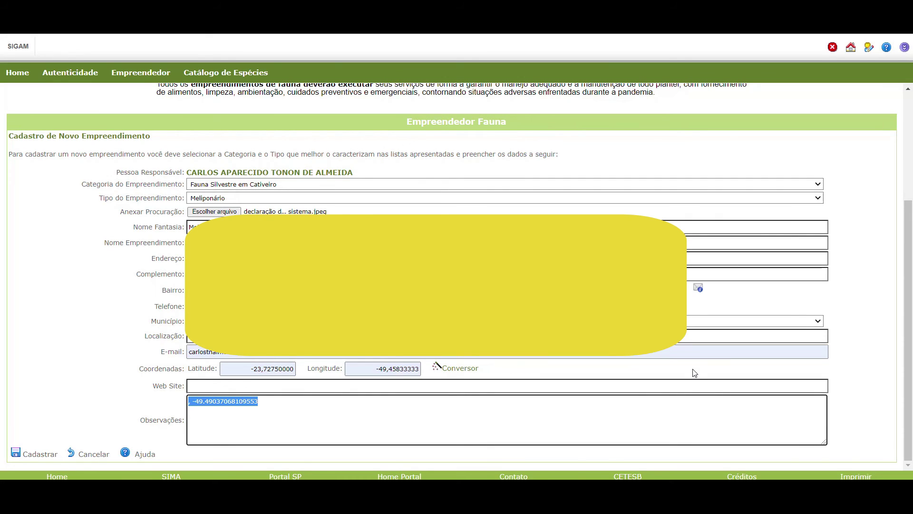
key("ctrl+x")
left_click(367, 364)
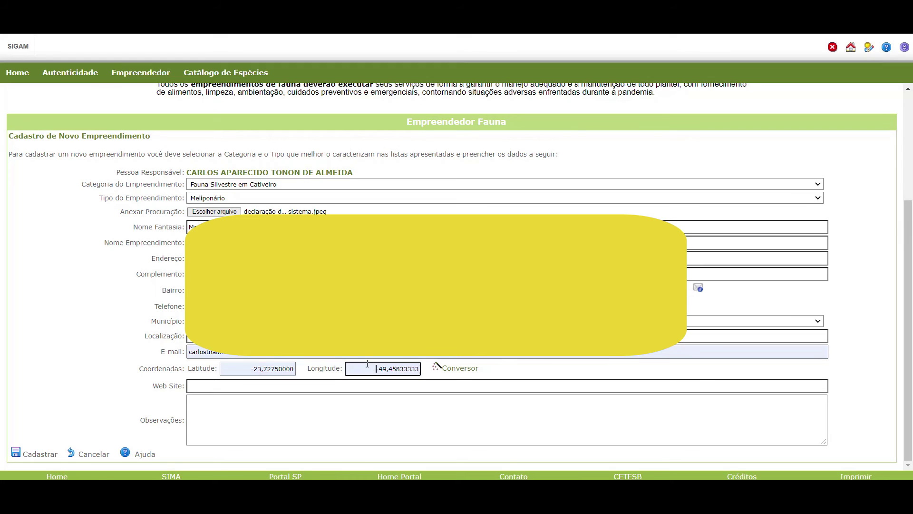
key("shift+Tab")
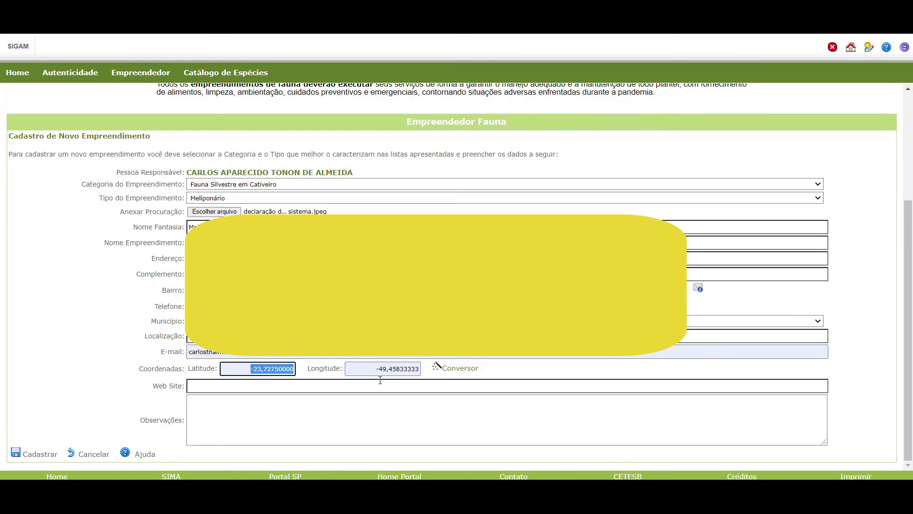
key("Tab")
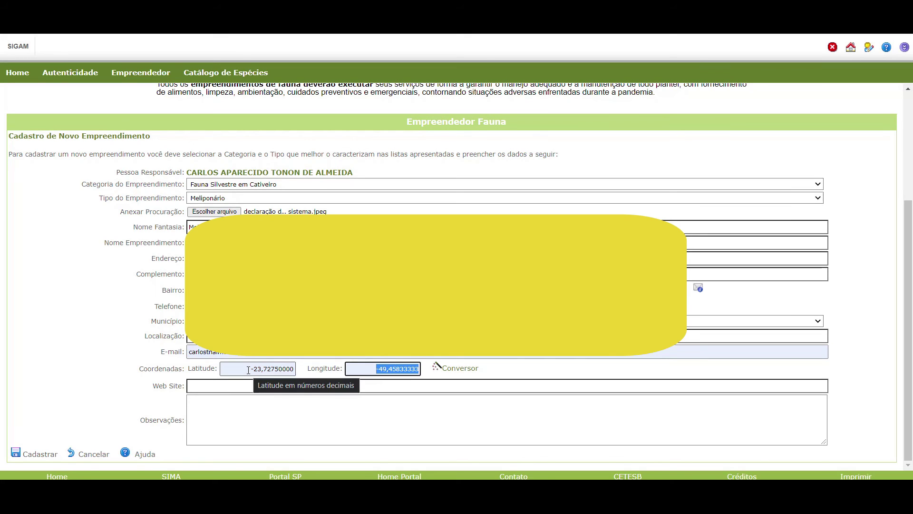
key("shift+Tab")
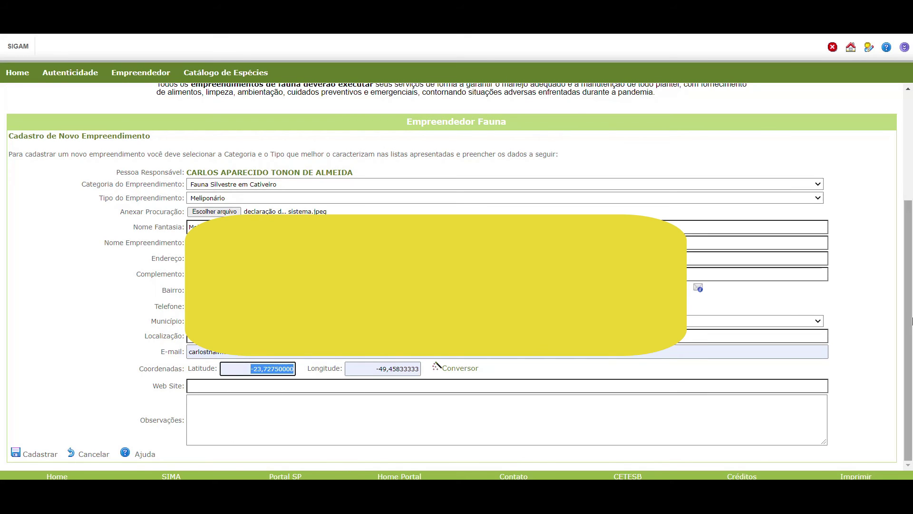
left_click(911, 321)
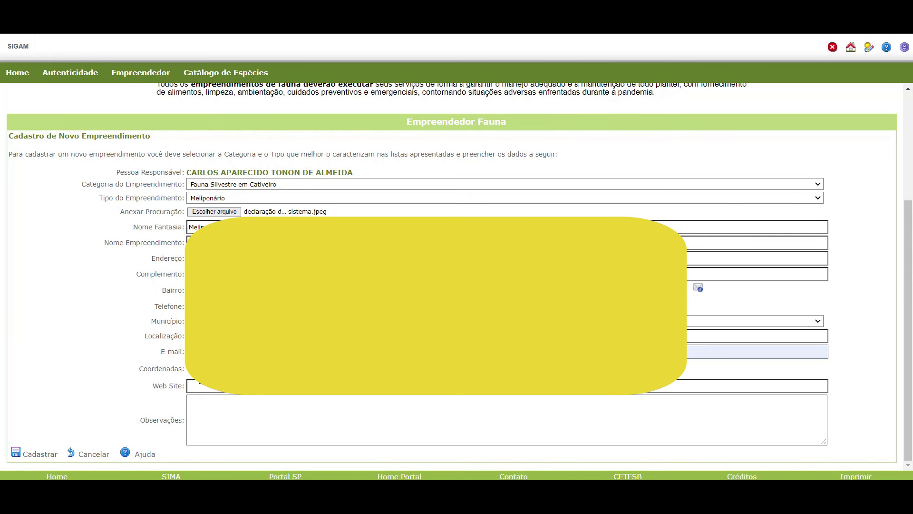
Submit the Meliponário Yraptã Urbano registration and accept the success notice.
left_click(42, 455)
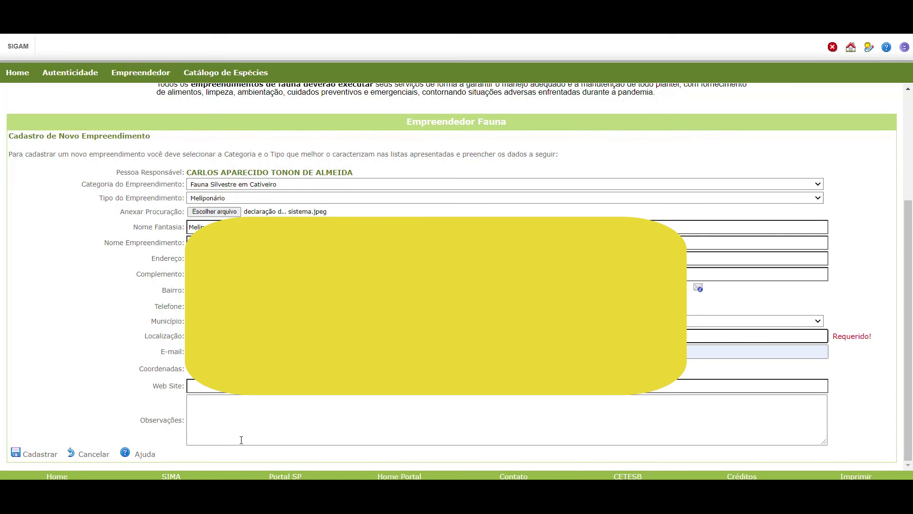
left_click(53, 452)
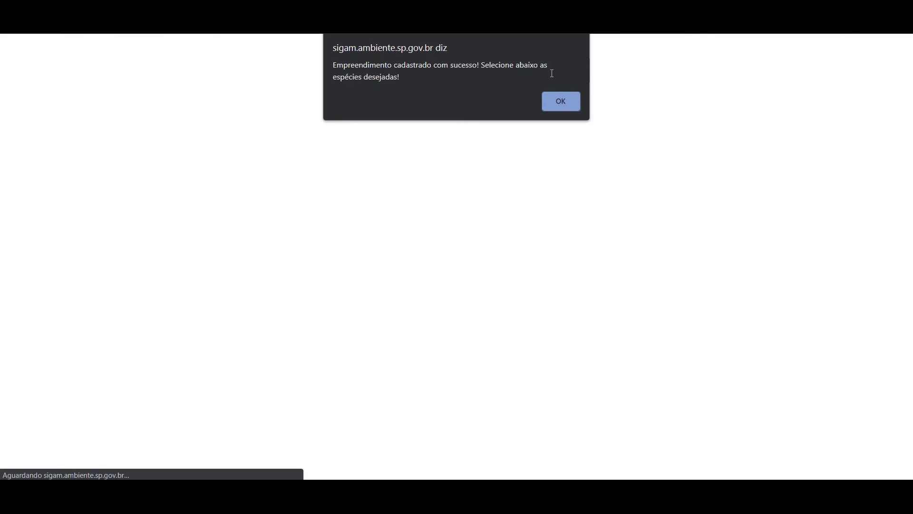
left_click(560, 105)
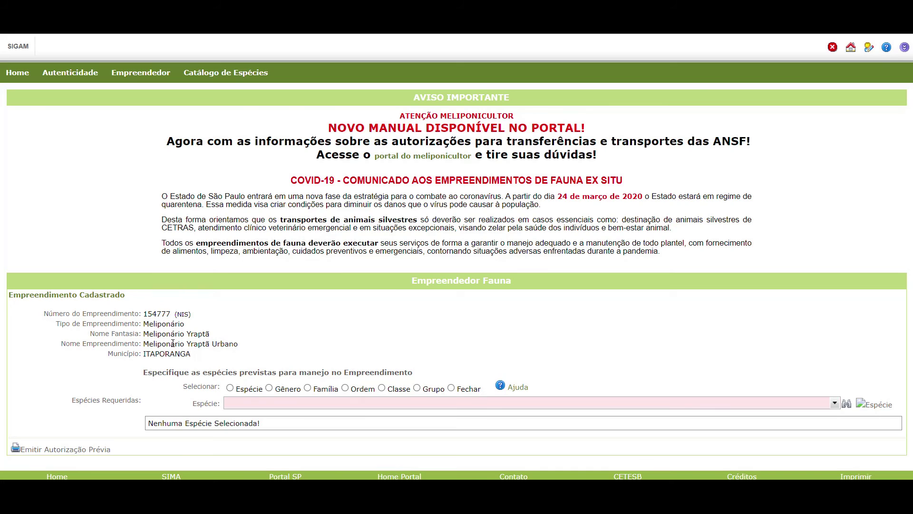
Choose adding by Espécie and add Cephalotrigona capitata to the required species.
left_click_drag(191, 344, 254, 345)
left_click(255, 344)
left_click(230, 388)
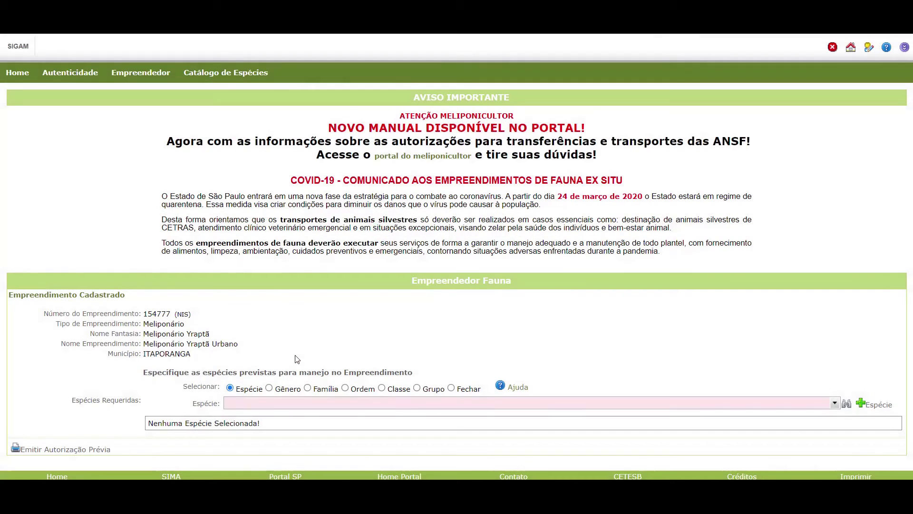
left_click(666, 403)
left_click(835, 403)
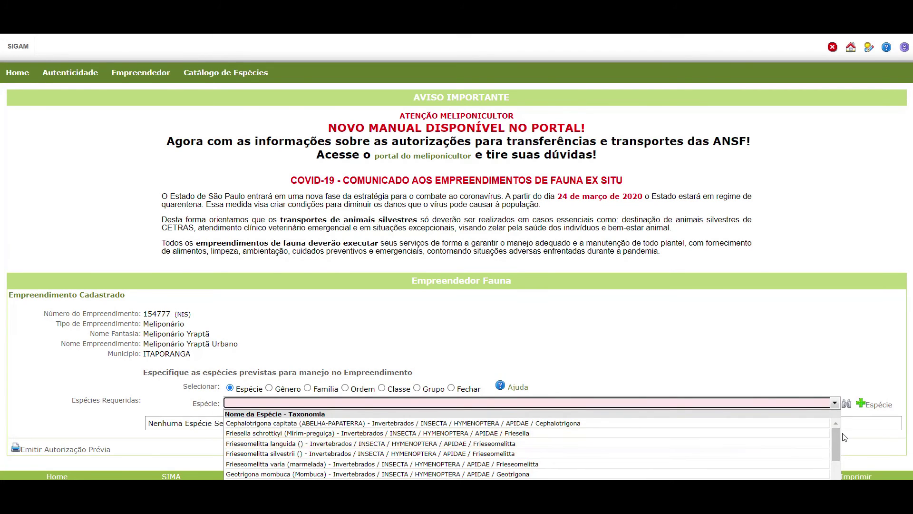
left_click(844, 454)
left_click(835, 403)
mouse_move(837, 435)
left_mouse_down()
mouse_move(838, 469)
mouse_move(836, 430)
left_mouse_up()
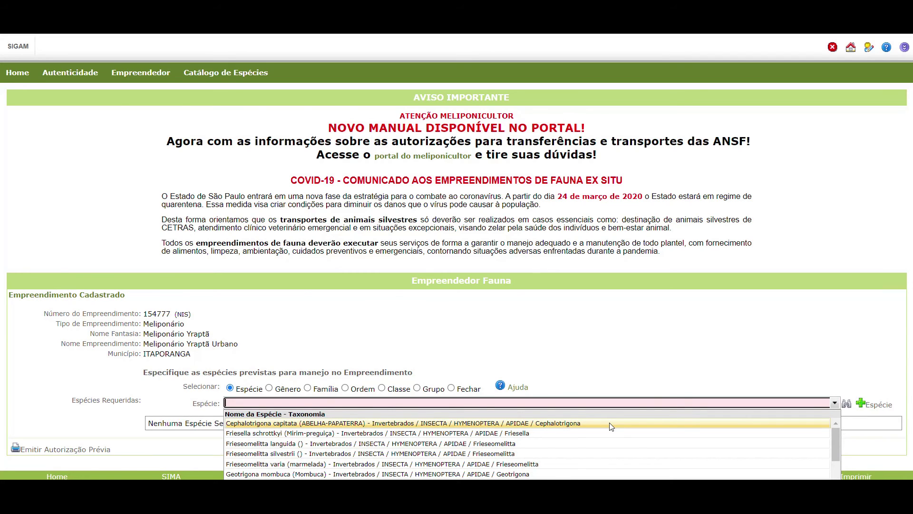
left_click(278, 427)
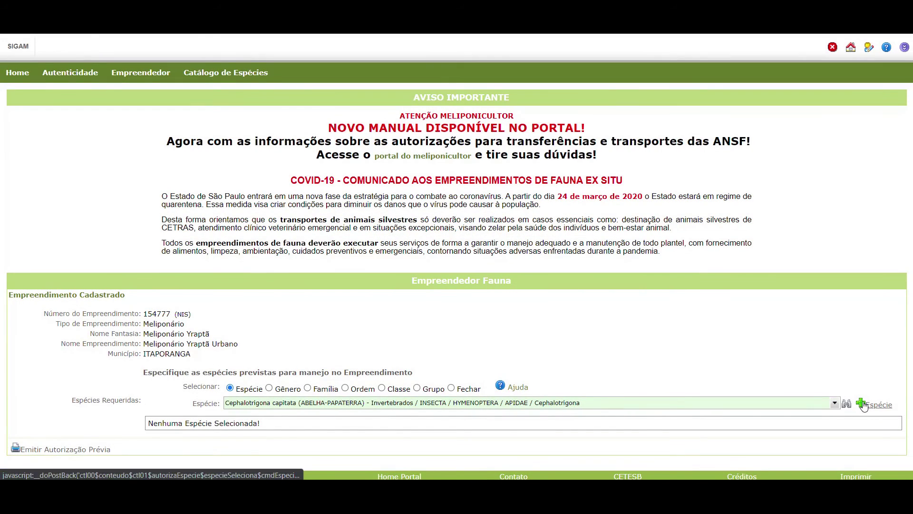
left_click(864, 407)
left_click(863, 404)
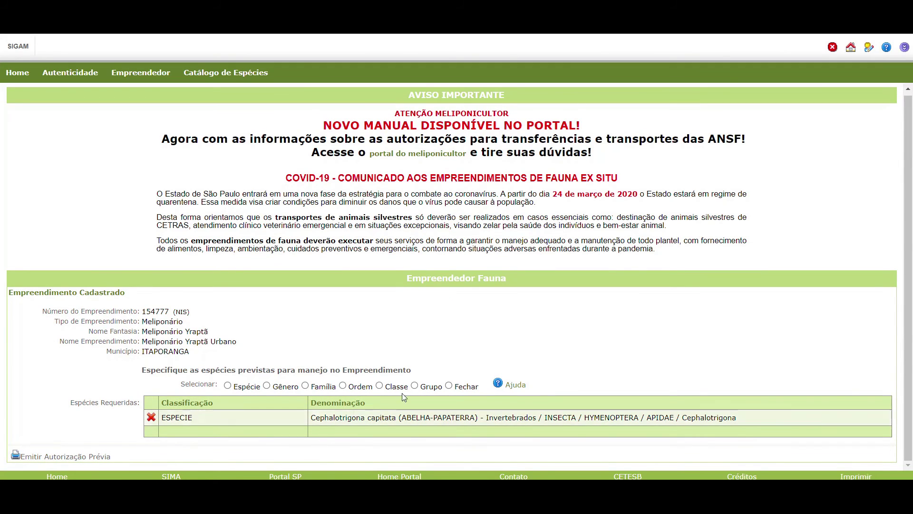
Add Friesella schrottkyi and Frieseomelitta varia to the required species.
left_click(227, 385)
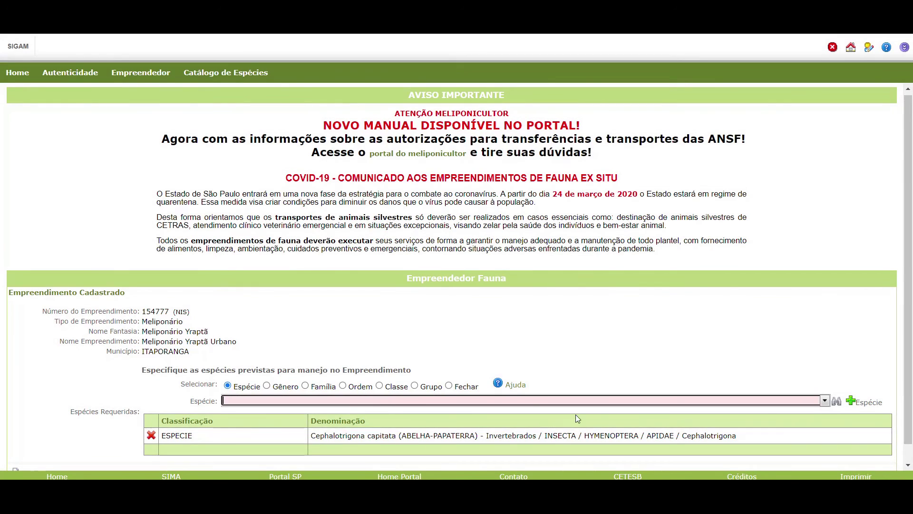
left_click(825, 401)
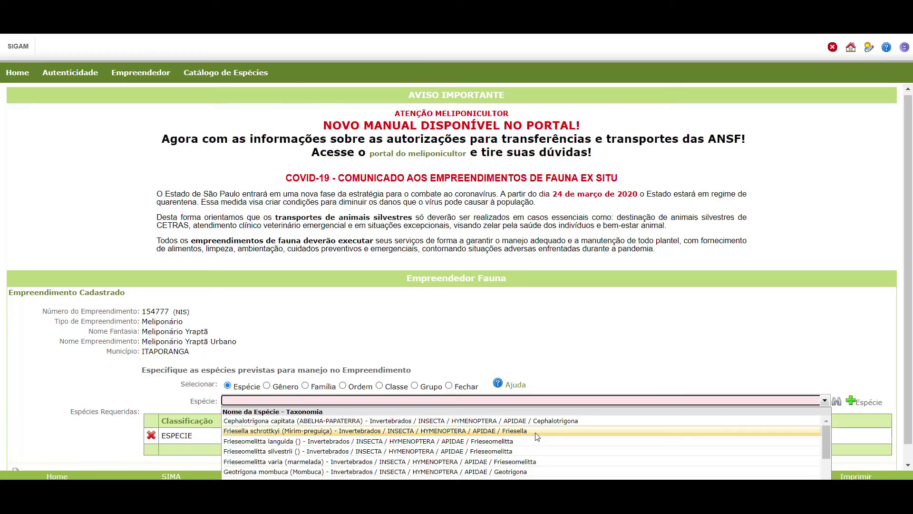
left_click(536, 431)
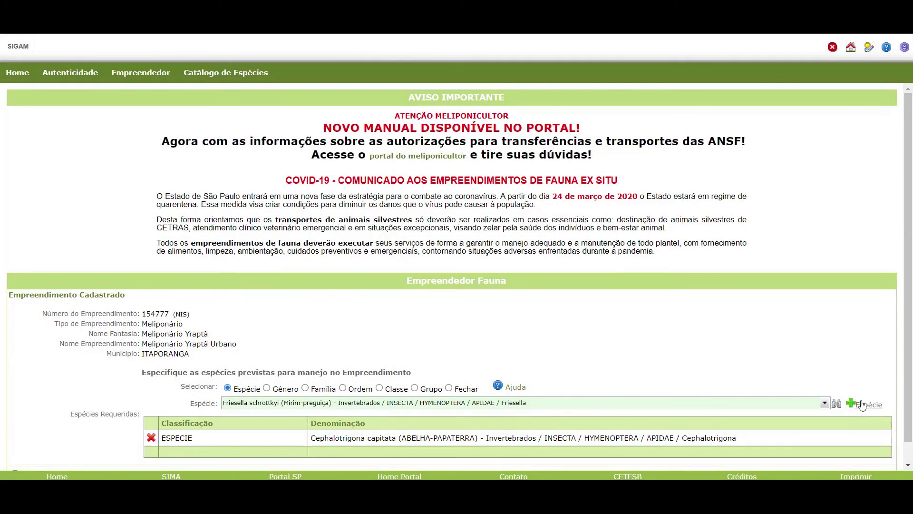
left_click(865, 405)
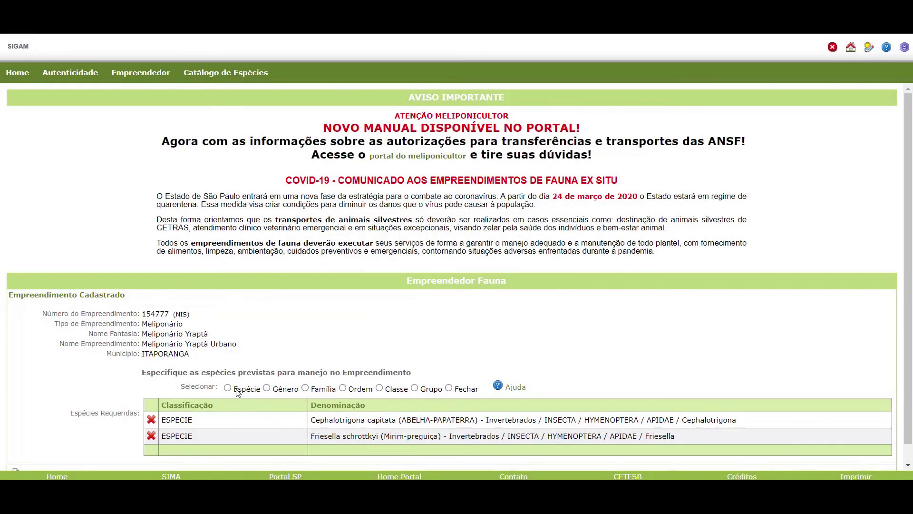
left_click(231, 388)
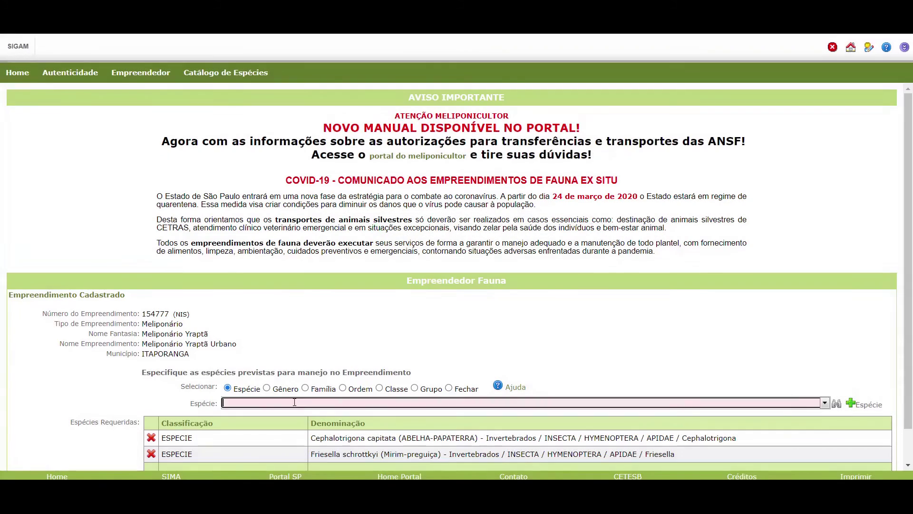
left_click(257, 403)
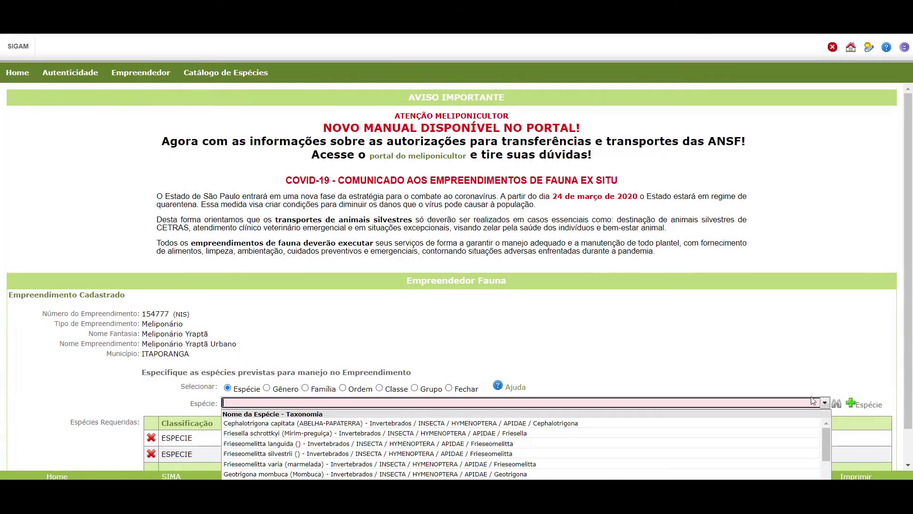
left_click(254, 464)
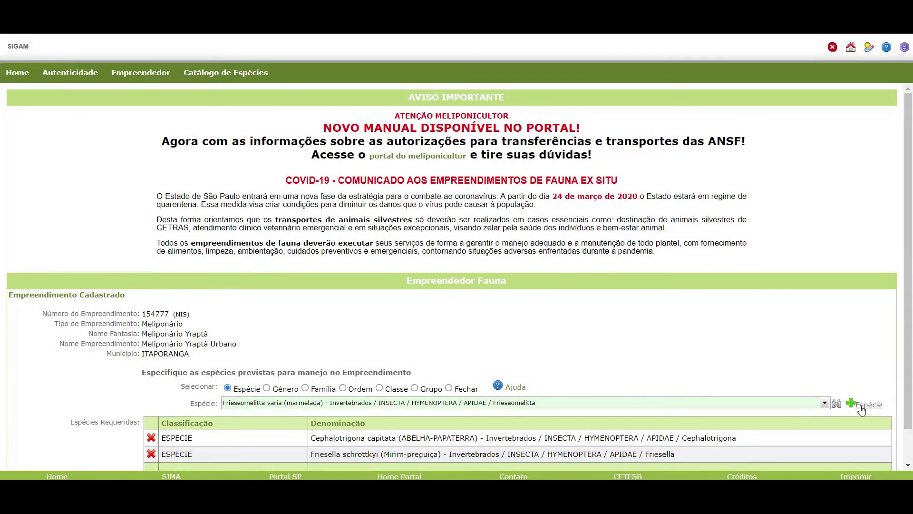
left_click(862, 406)
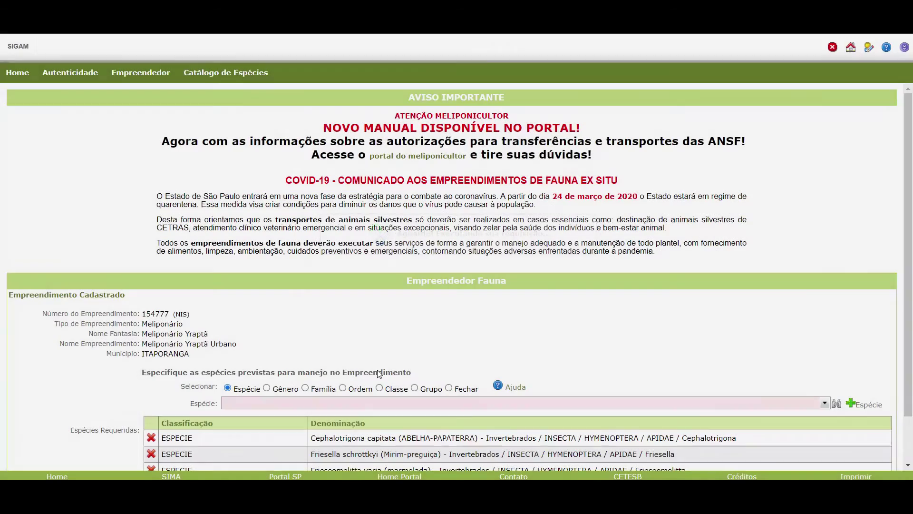
Add Scaptotrigona bipunctata and scroll the species list for the next picks.
left_click(825, 403)
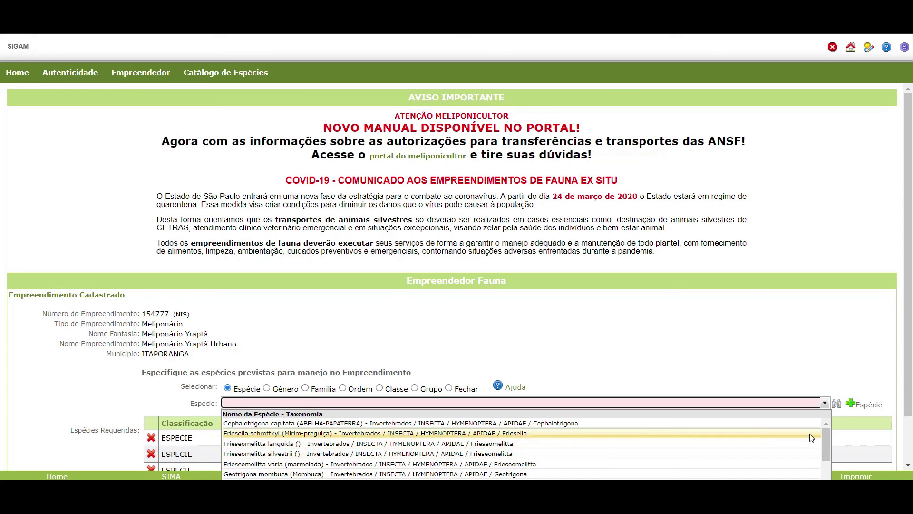
left_click_drag(827, 440, 821, 453)
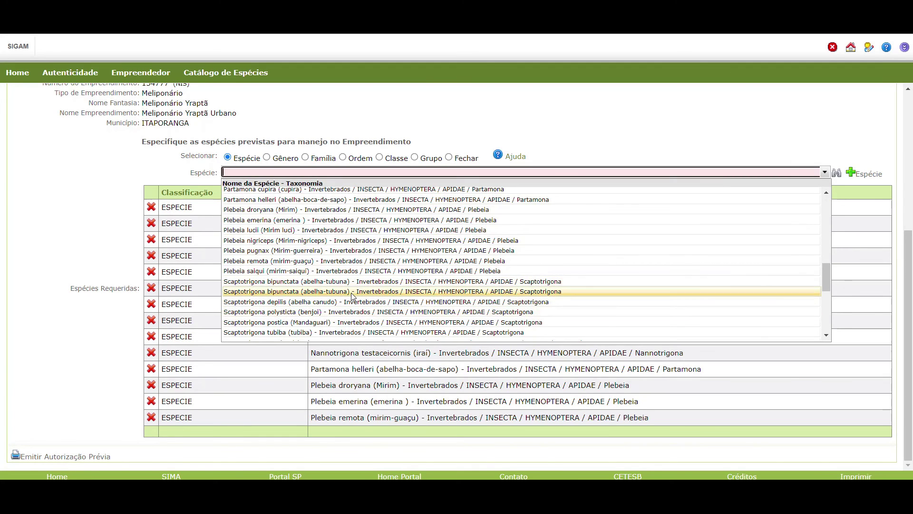
left_click(319, 292)
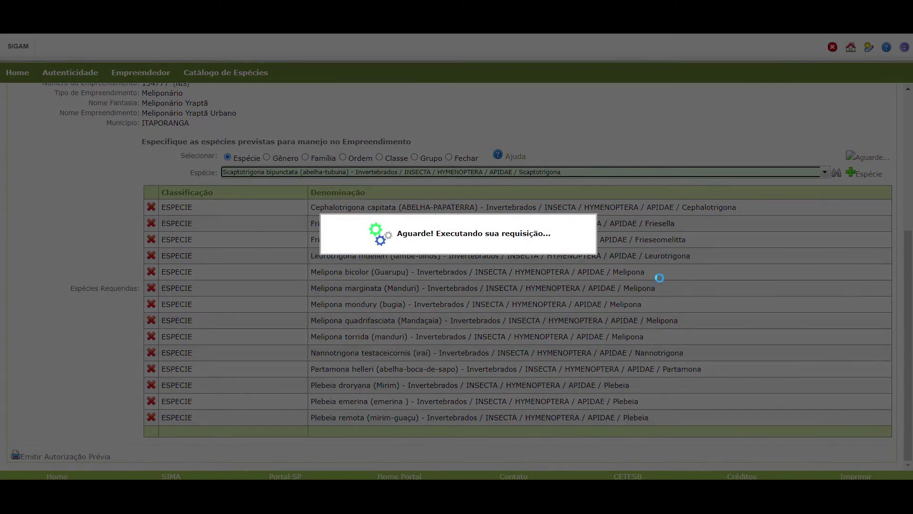
scroll(666, 276, "down", 5)
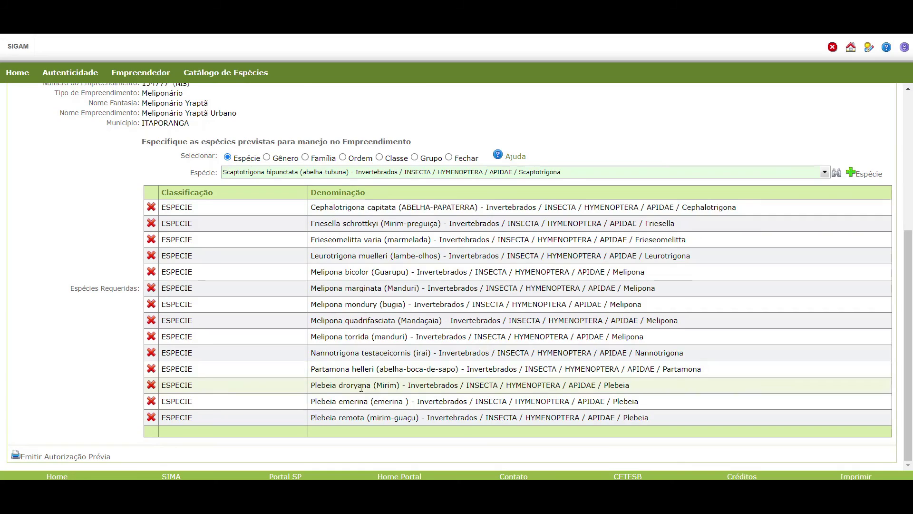
left_click(869, 174)
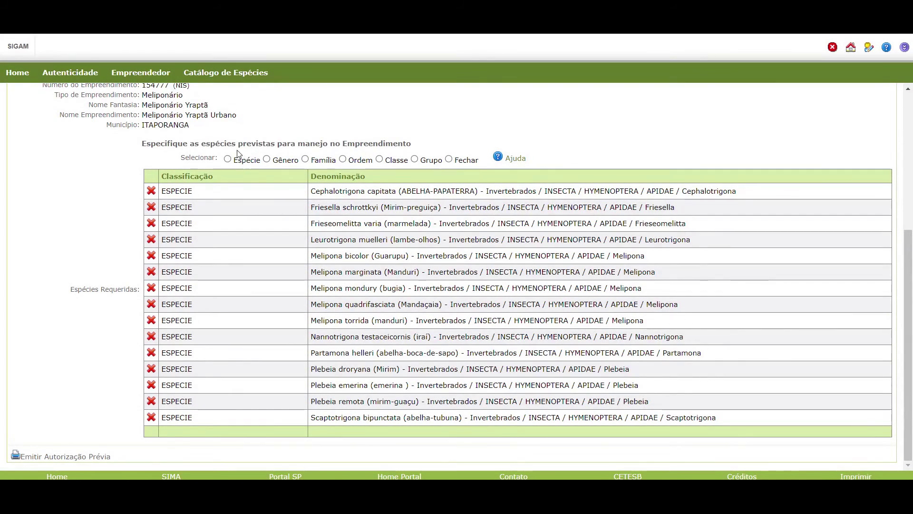
left_click(228, 159)
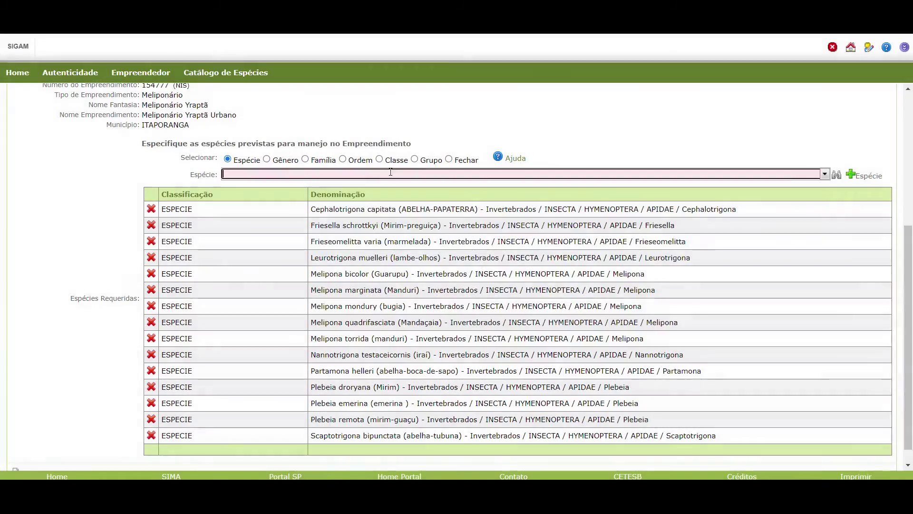
scroll(310, 281, "down", 12)
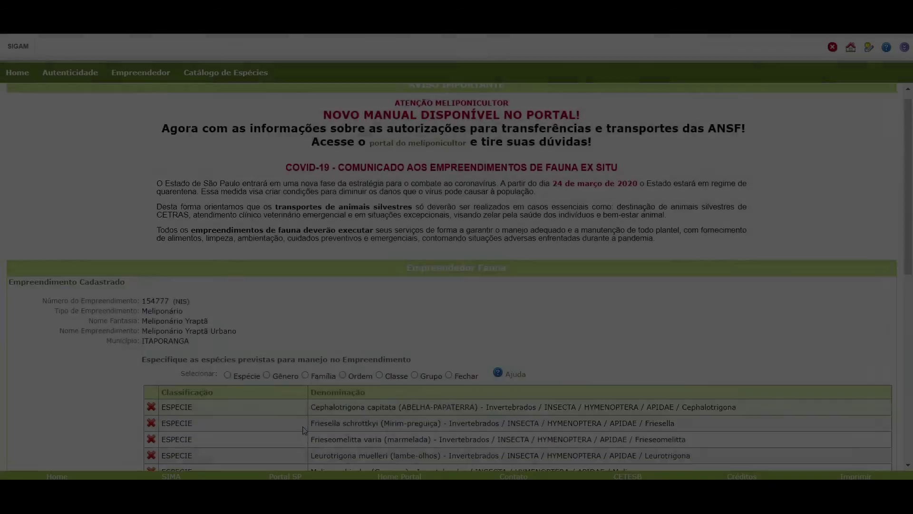
scroll(320, 184, "down", 5)
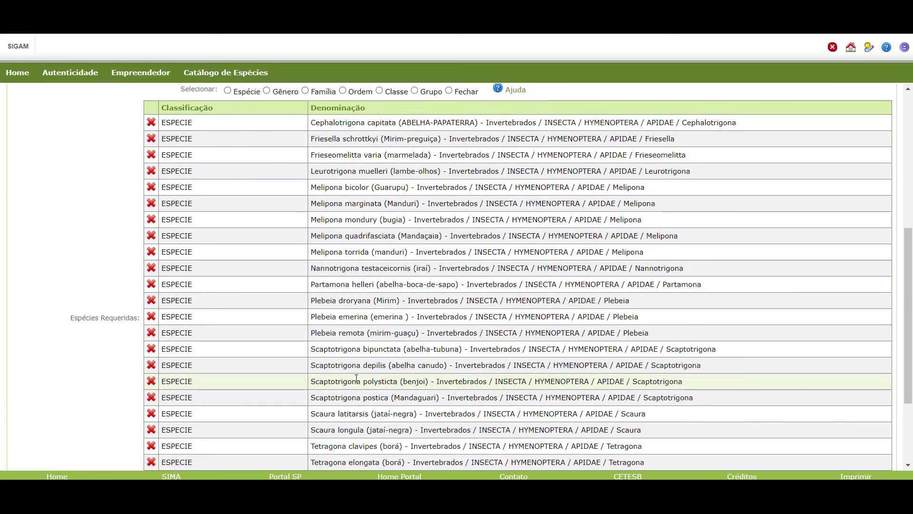
scroll(355, 379, "down", 3)
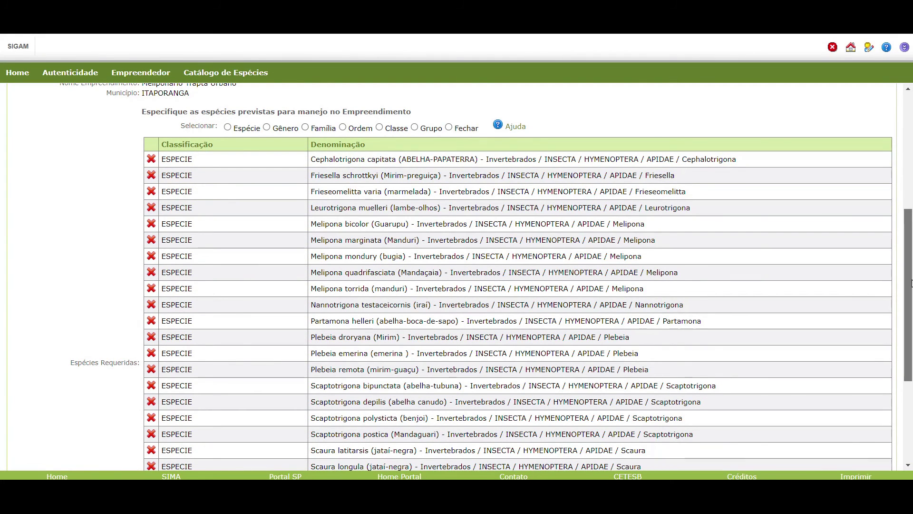
scroll(911, 283, "down", 1)
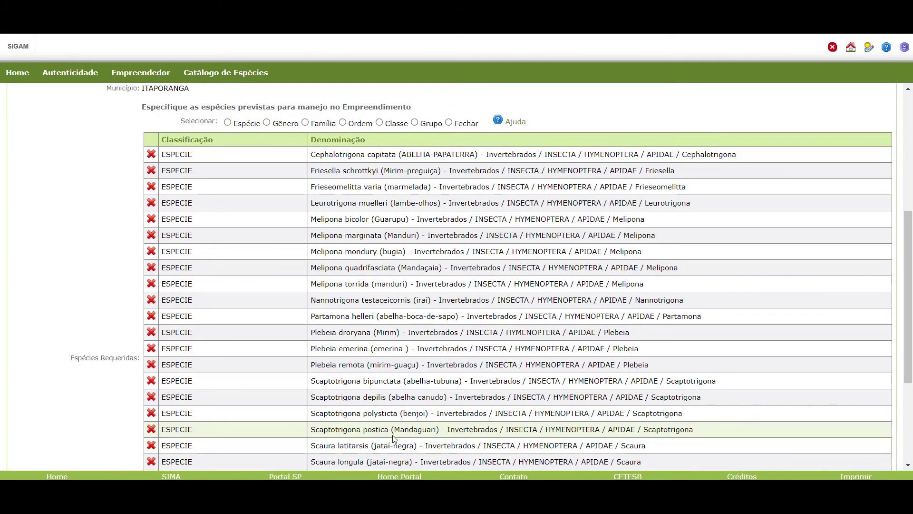
scroll(369, 424, "down", 1)
scroll(368, 425, "down", 3)
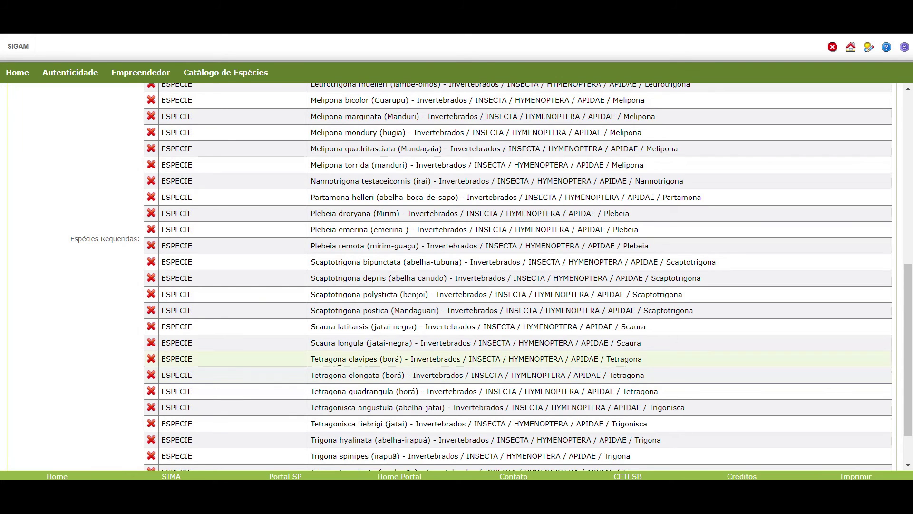
scroll(338, 374, "down", 2)
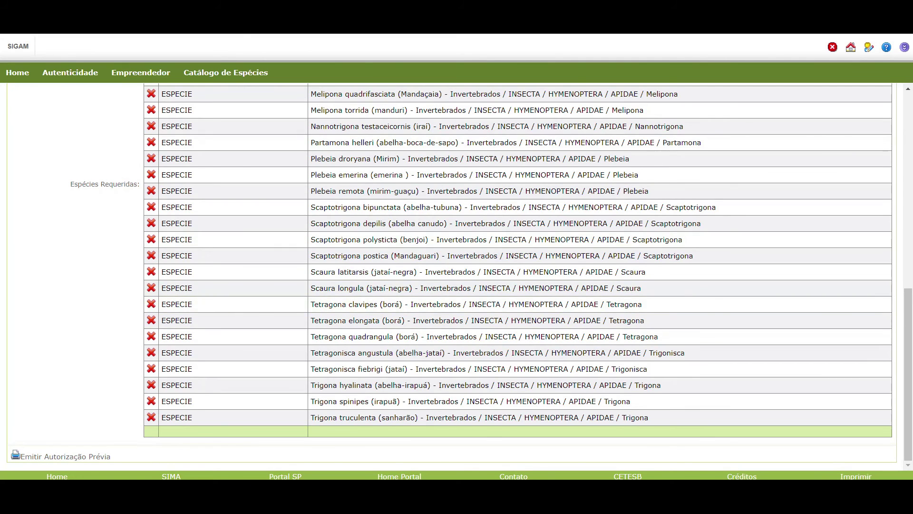
key("alt+Tab")
Select the Tetragona quadrangula and Tetragona elongata lines in the ordinance PDF.
left_click(387, 366)
scroll(429, 289, "up", 3)
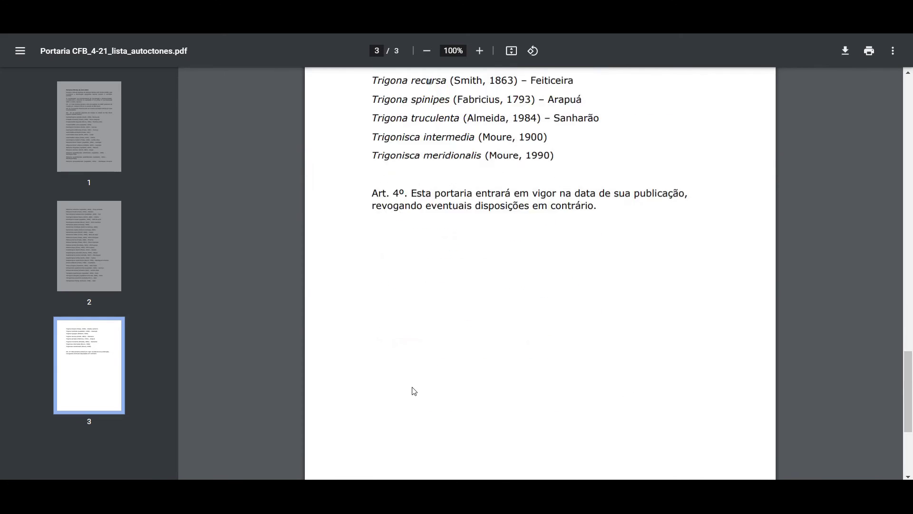
scroll(408, 290, "up", 4)
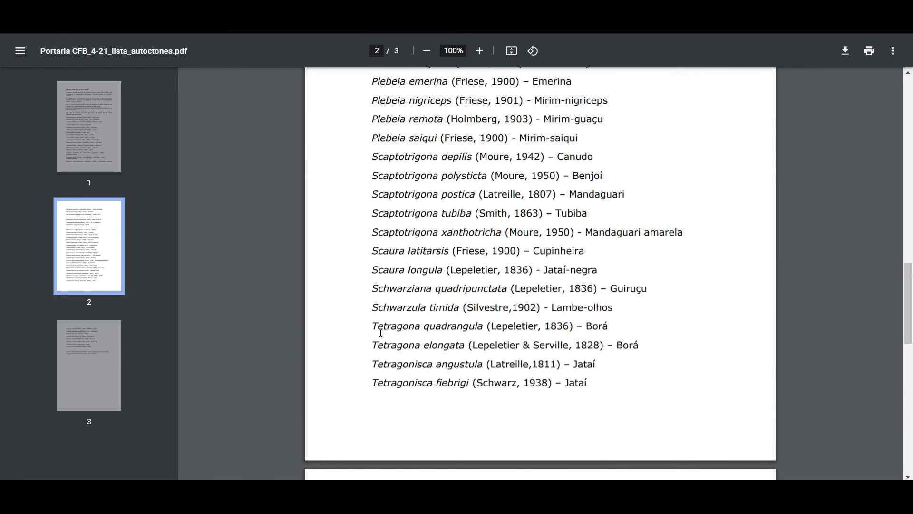
left_click_drag(396, 341, 495, 345)
left_click_drag(375, 324, 657, 347)
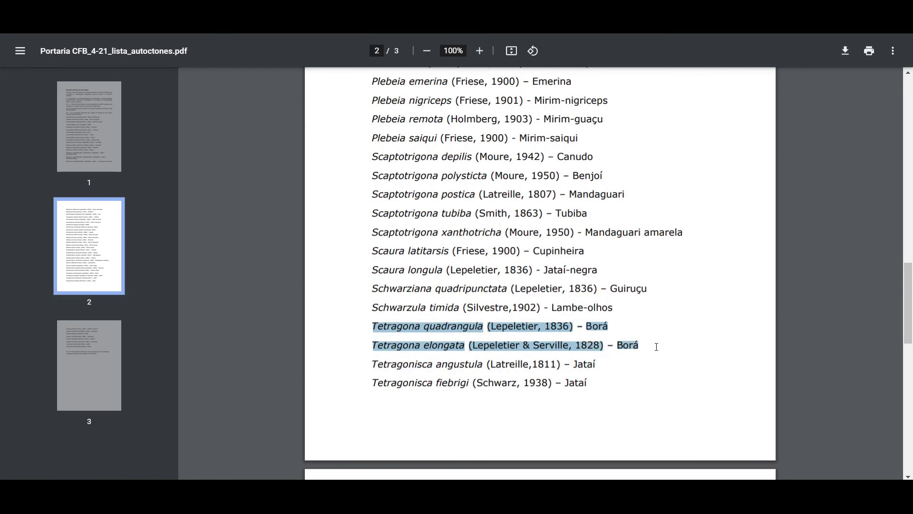
key("ctrl+Tab")
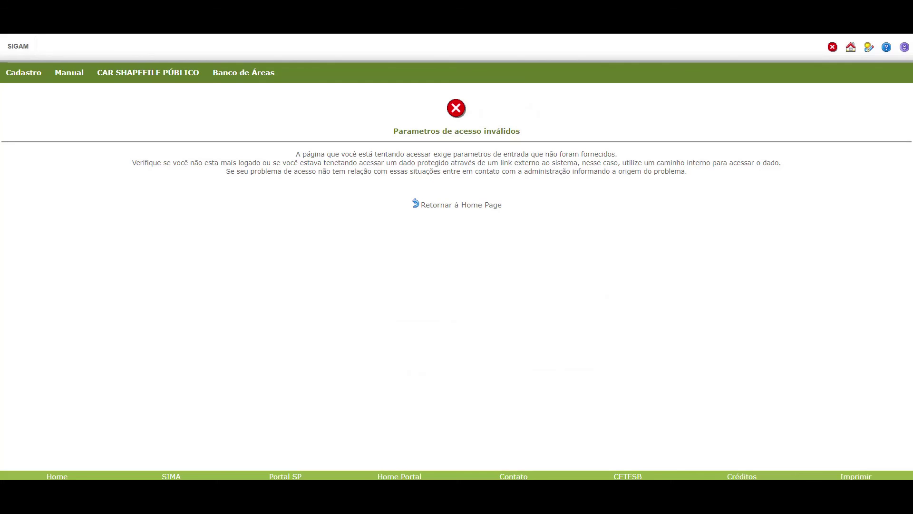
Issue the Autorização Prévia from the end of the species page.
key("ctrl+Tab")
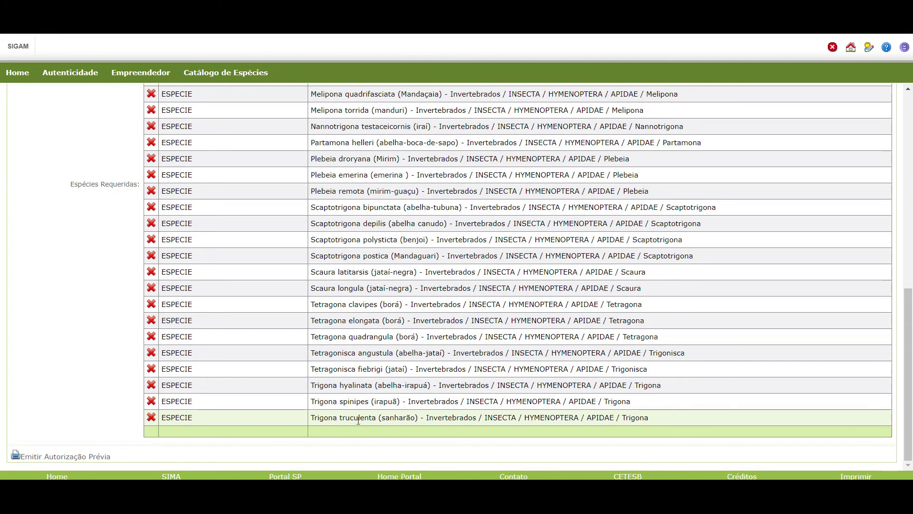
left_click(100, 457)
scroll(274, 387, "down", 9)
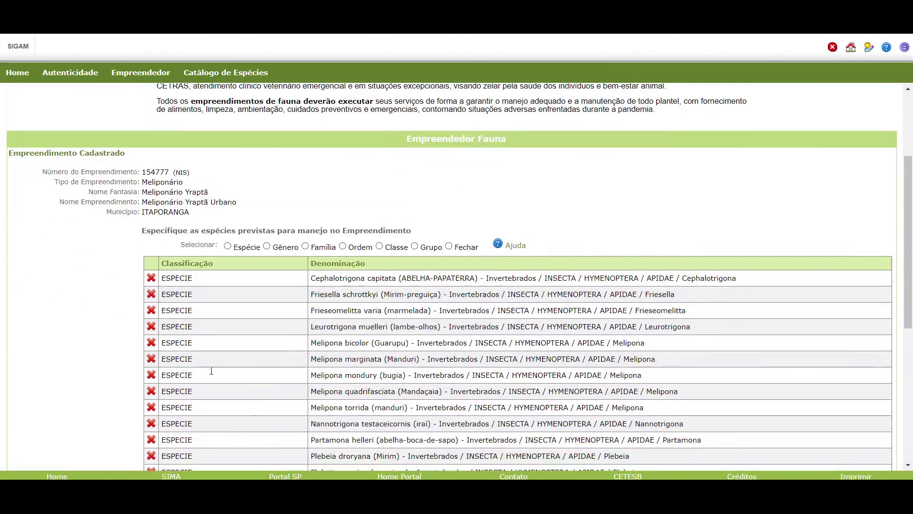
left_click(78, 457)
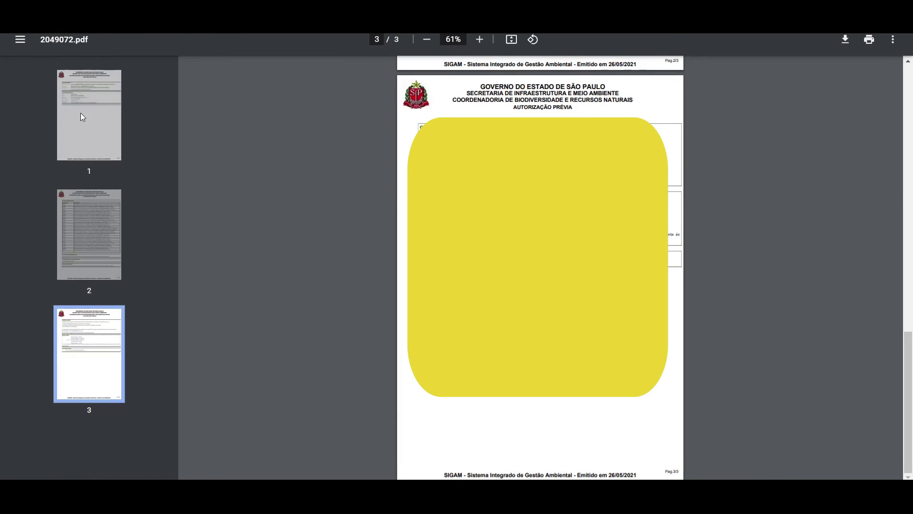
Browse the three pages of the Autorização Prévia PDF, ending on page 1.
left_click(81, 112)
left_click(61, 237)
left_click(79, 356)
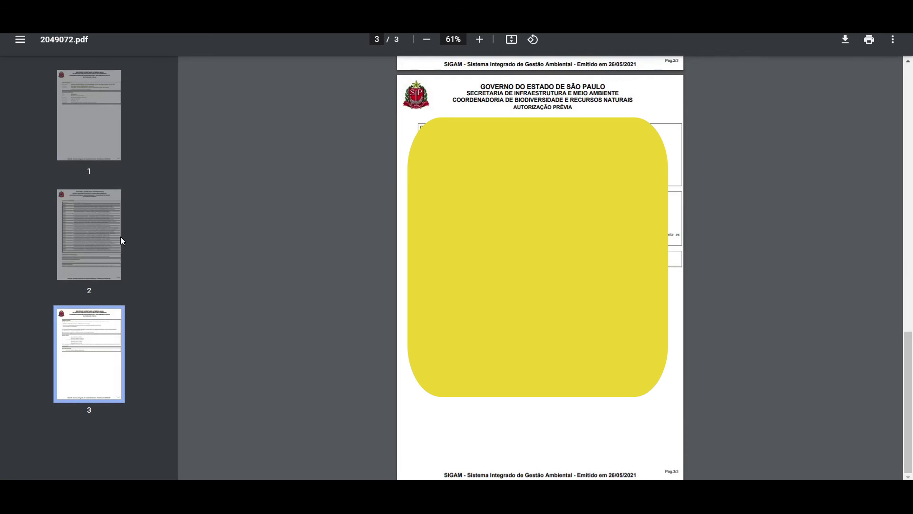
left_click(90, 142)
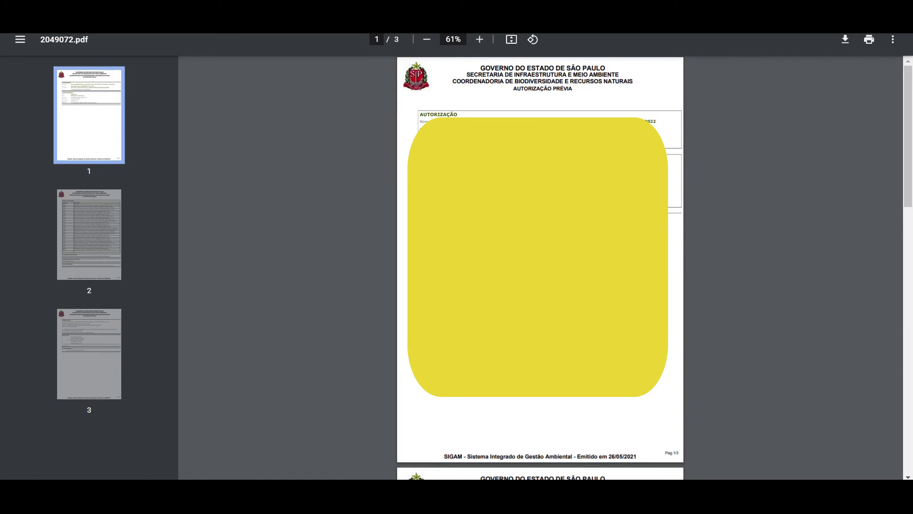
Back in SIGAM, finalize the Meliponário Yraptã registration and confirm the prompt.
mouse_move(280, 463)
left_click(268, 437)
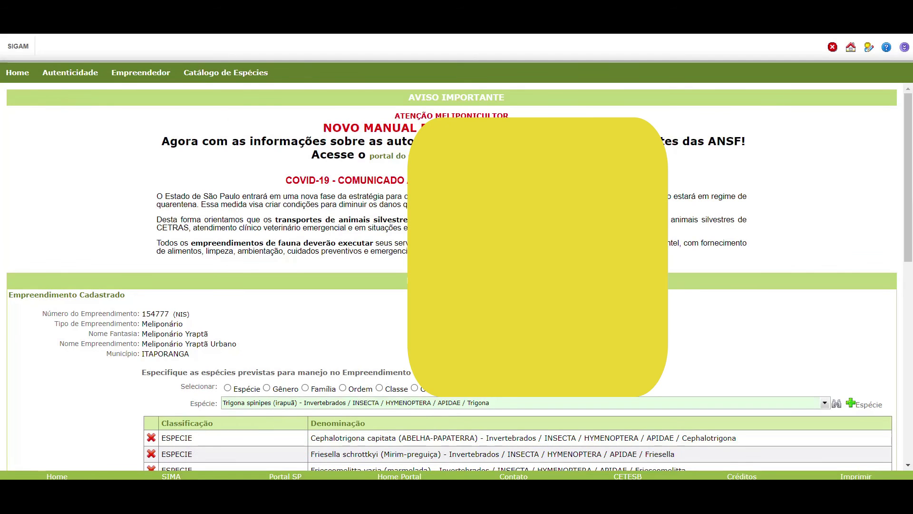
scroll(345, 399, "down", 6)
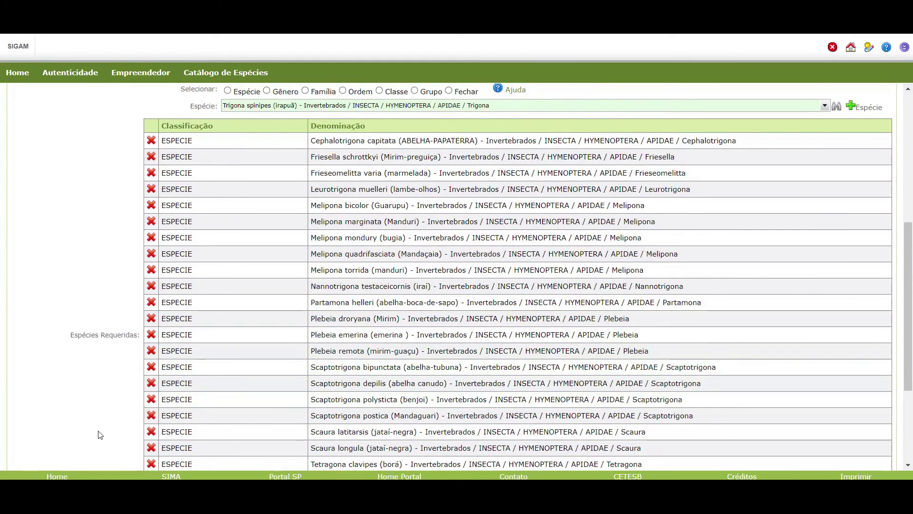
scroll(98, 443, "down", 3)
left_click(34, 457)
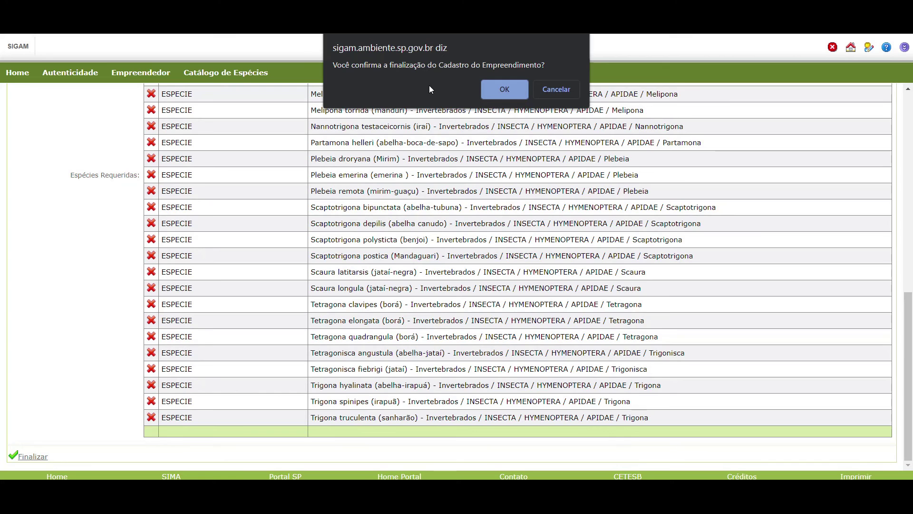
left_click(497, 88)
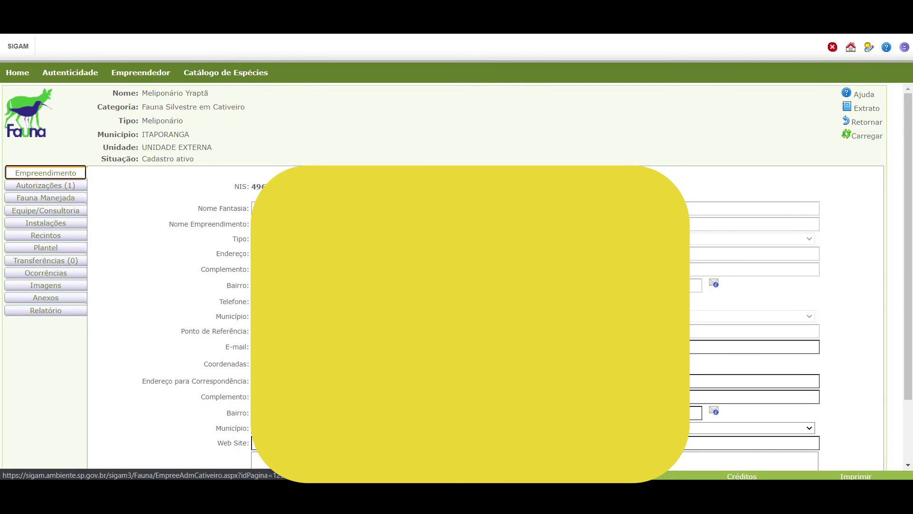
Choose the correspondence municipality on the Empreendimento form.
scroll(457, 276, "down", 2)
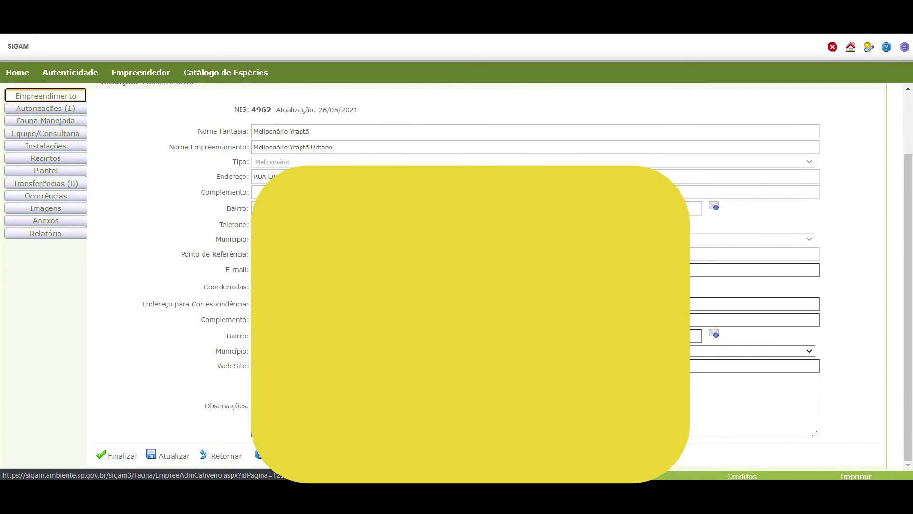
left_click(471, 350)
scroll(528, 252, "up", 5)
scroll(528, 252, "down", 3)
scroll(528, 252, "down", 2)
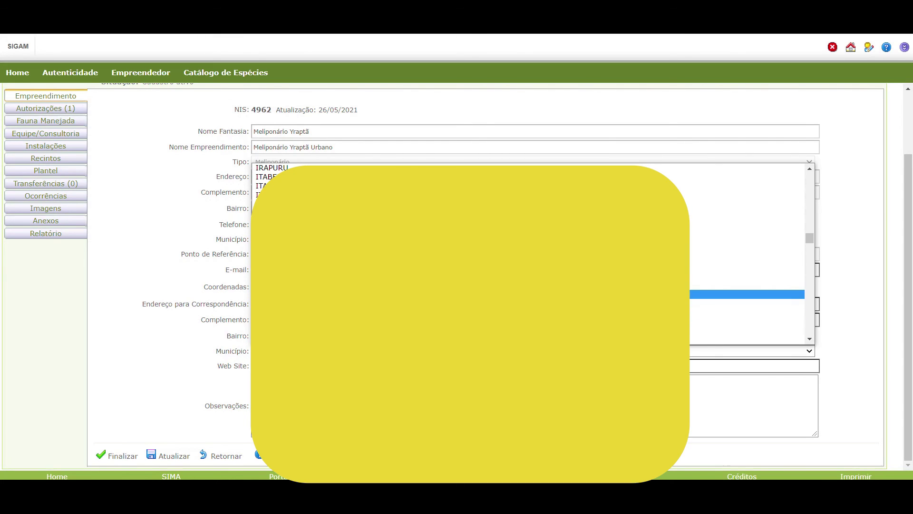
left_click(528, 294)
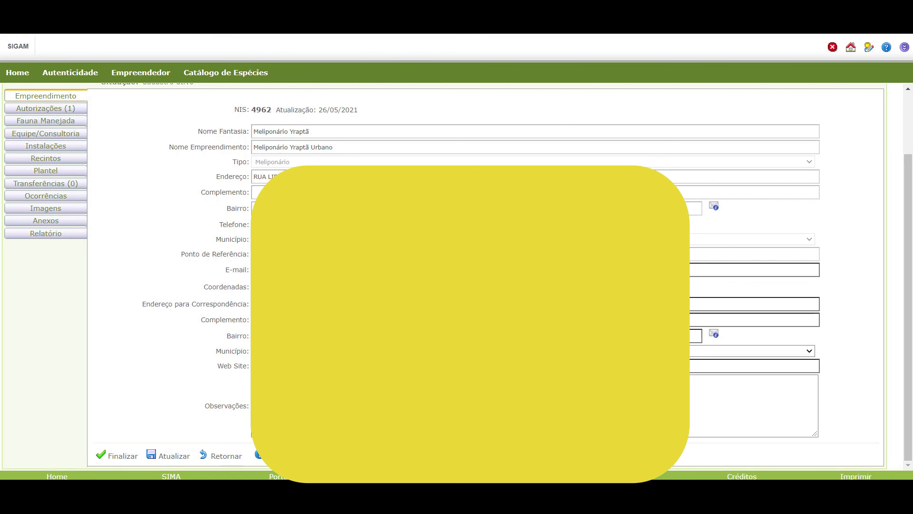
Review the correspondence address and finalize the enterprise form.
left_click(761, 304)
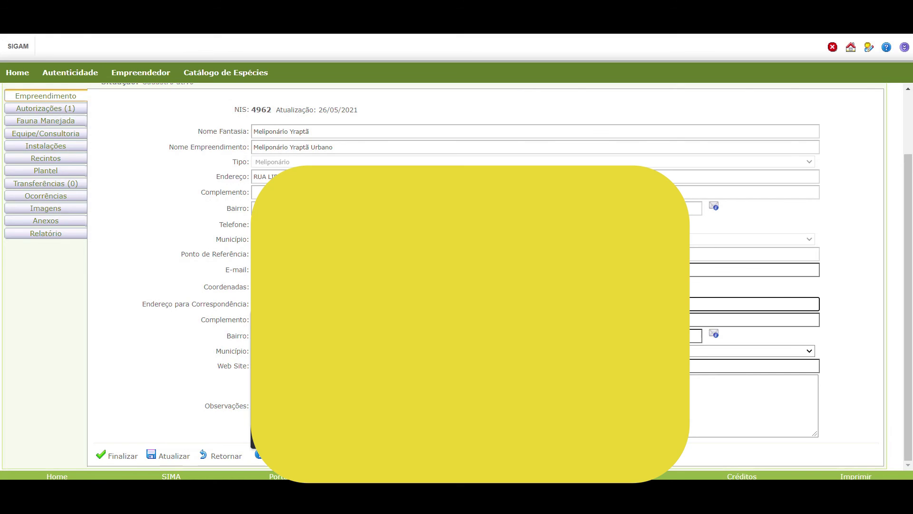
key("Down")
key("Return")
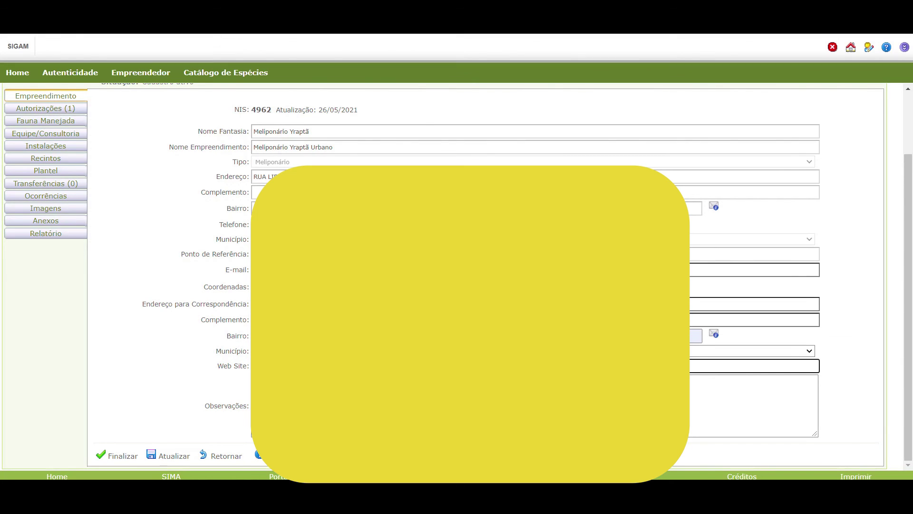
left_click(123, 456)
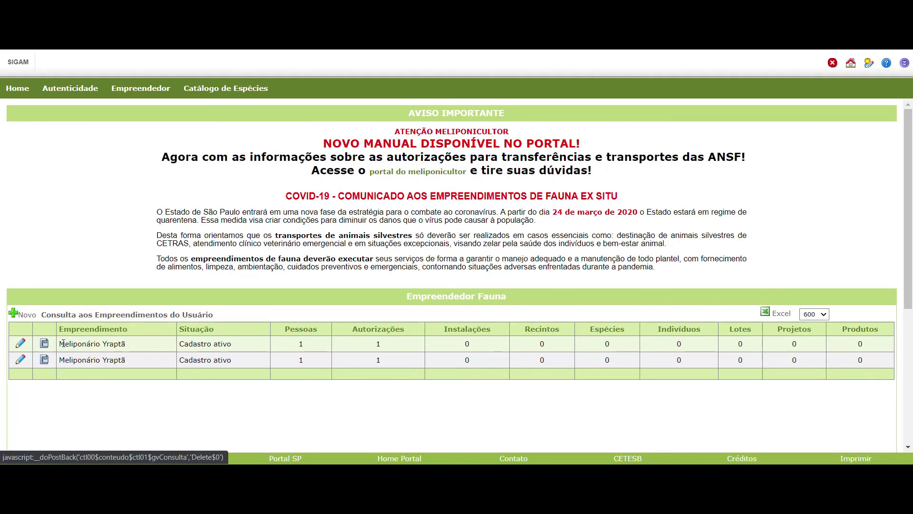
Edit the first Meliponário Yraptã enterprise and show its Equipe/Consultoria members.
left_click(22, 343)
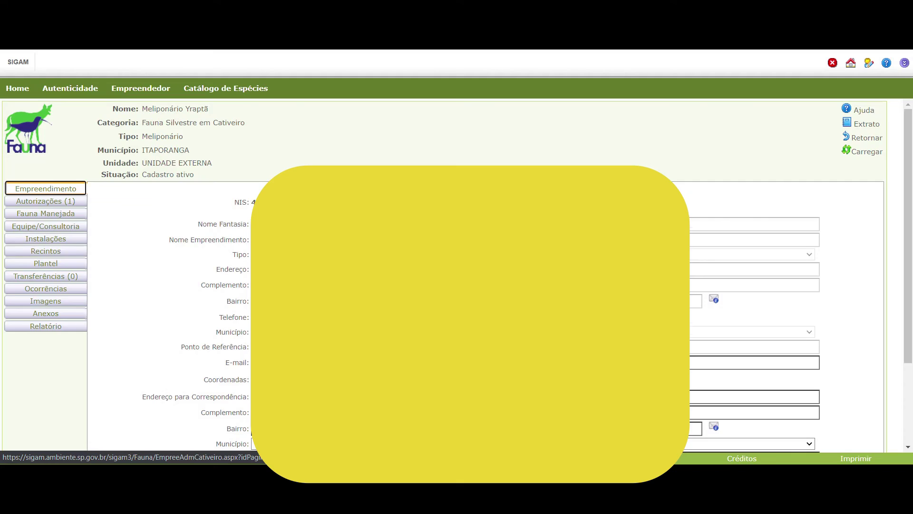
scroll(147, 314, "down", 1)
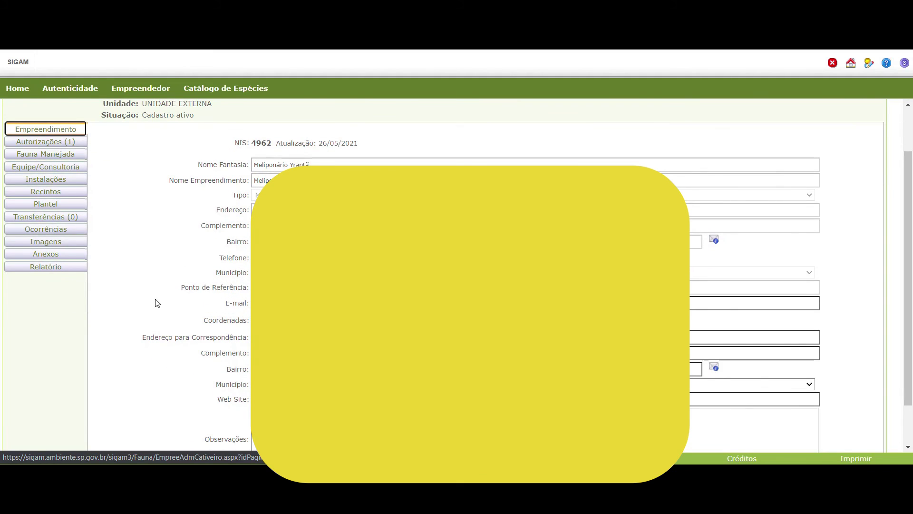
scroll(157, 303, "up", 1)
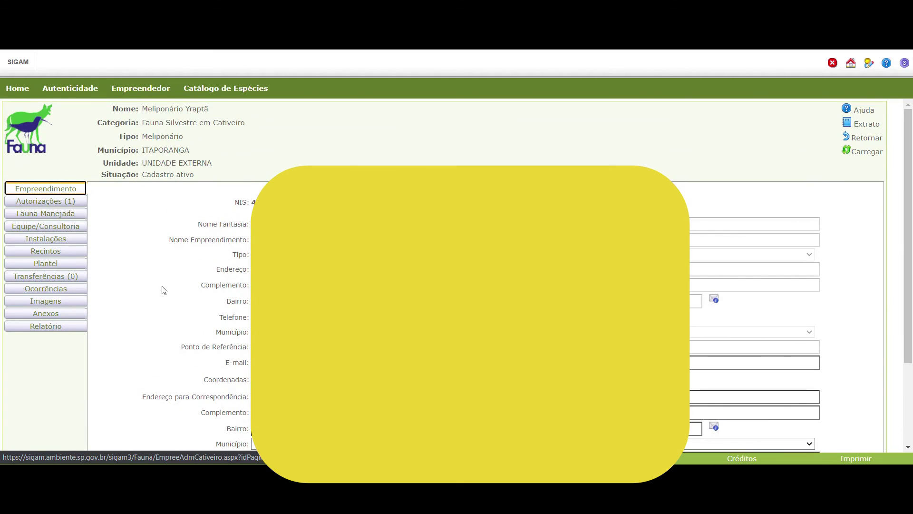
left_click(62, 230)
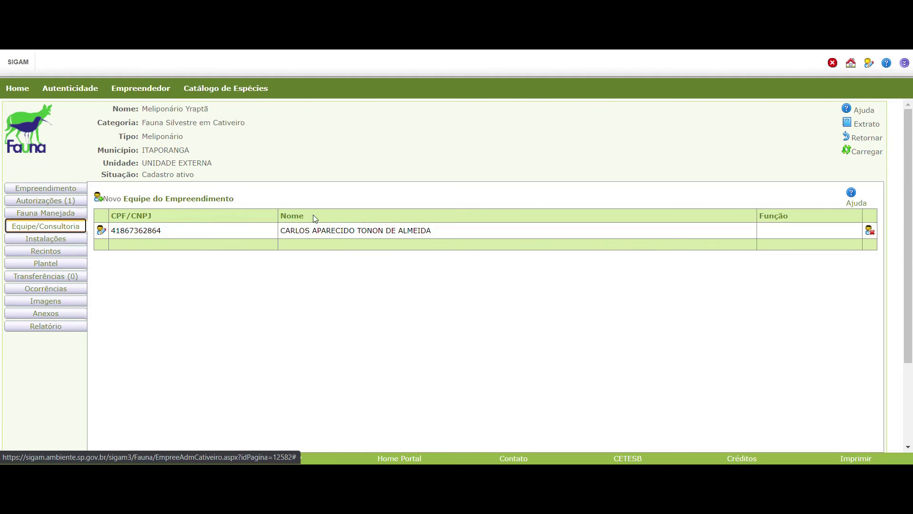
Save the team member's function as Meliponicultor, then view the member's empty Anexos list.
left_click(100, 230)
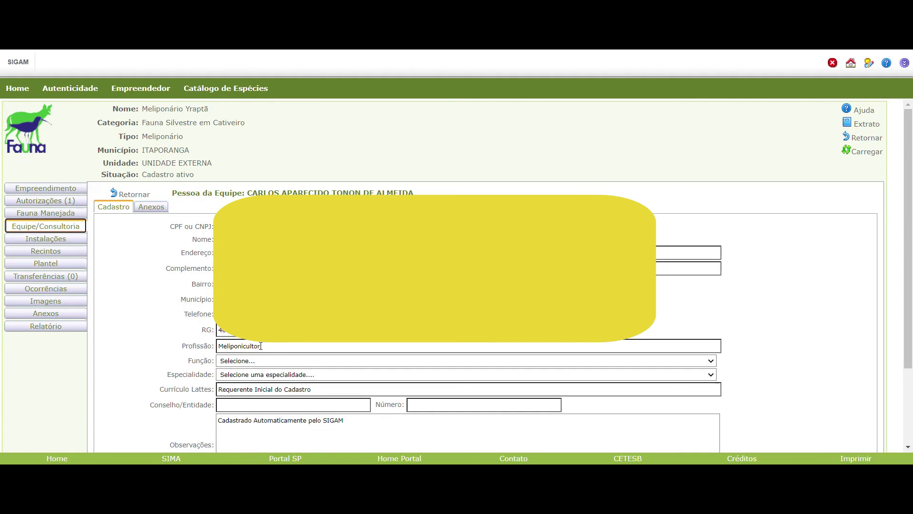
left_click(233, 361)
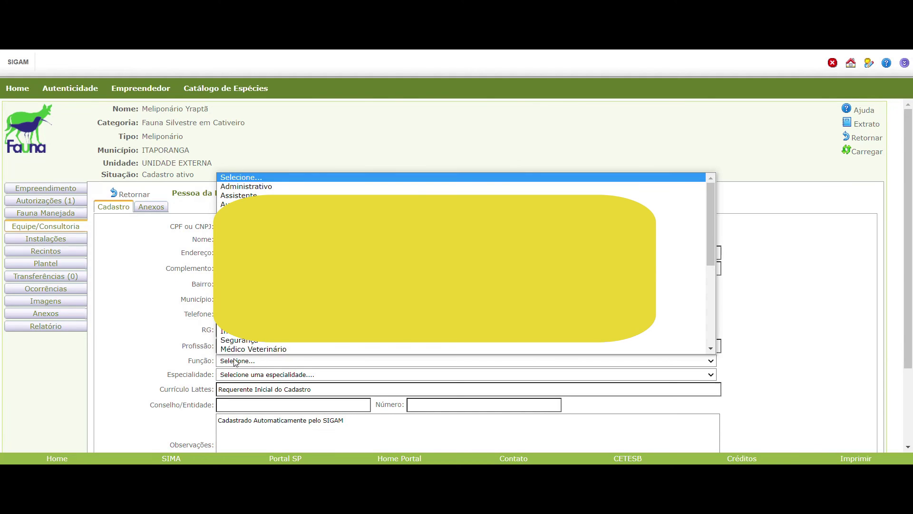
scroll(436, 319, "down", 6)
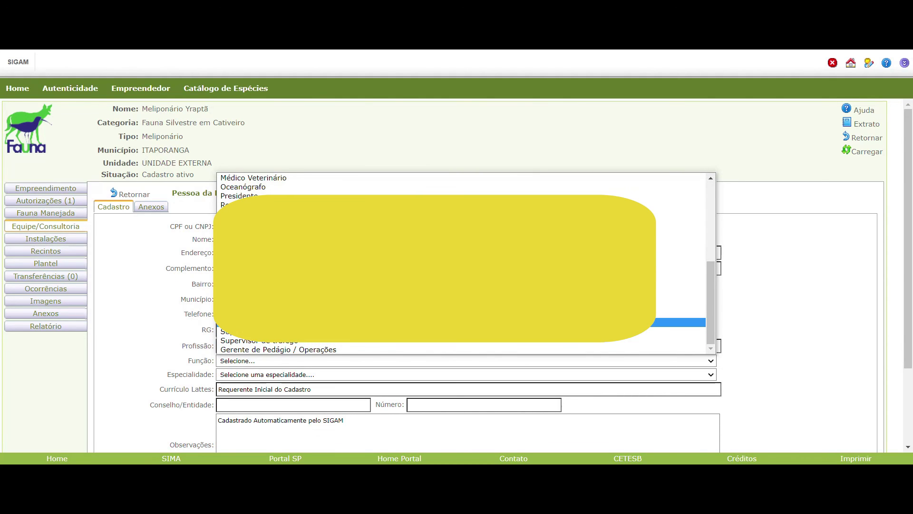
left_click(435, 322)
scroll(246, 369, "down", 2)
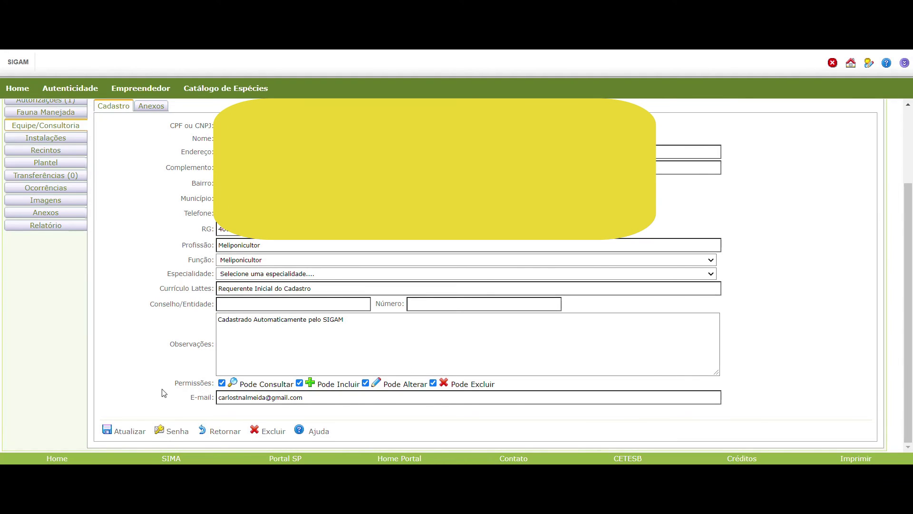
left_click(124, 431)
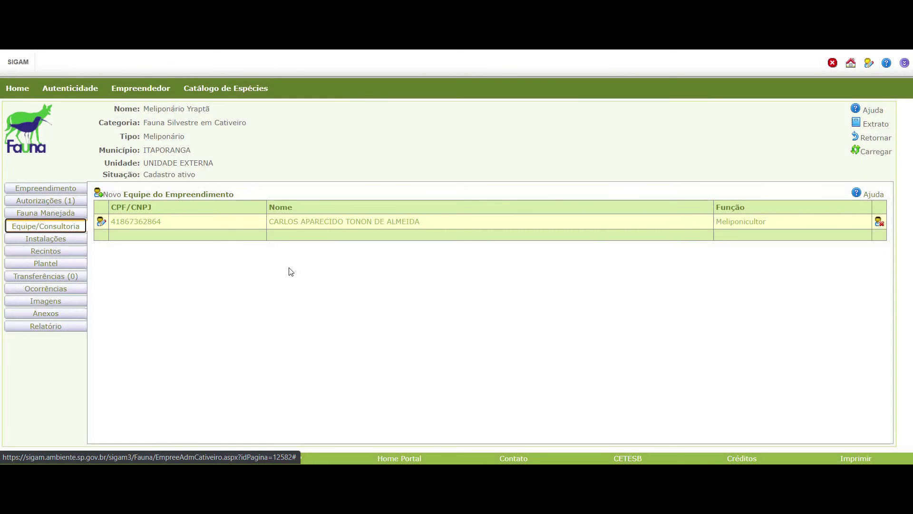
left_click(102, 222)
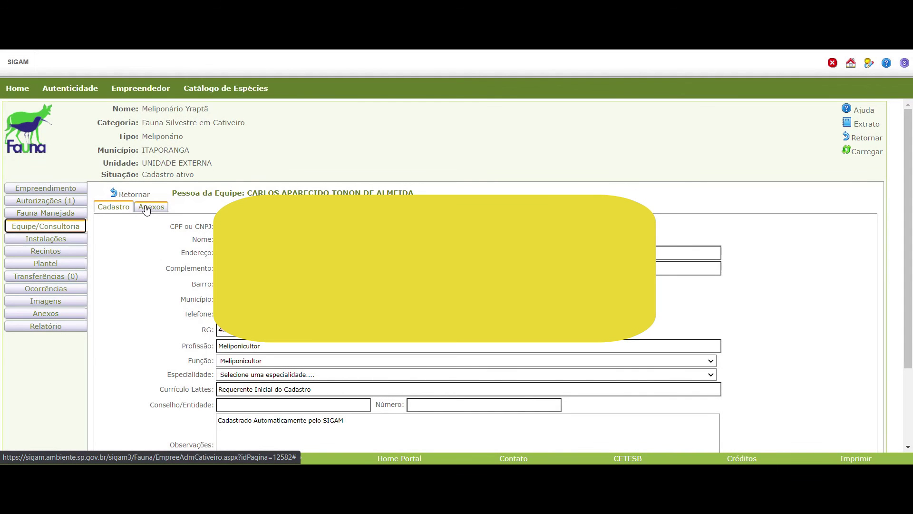
left_click(146, 209)
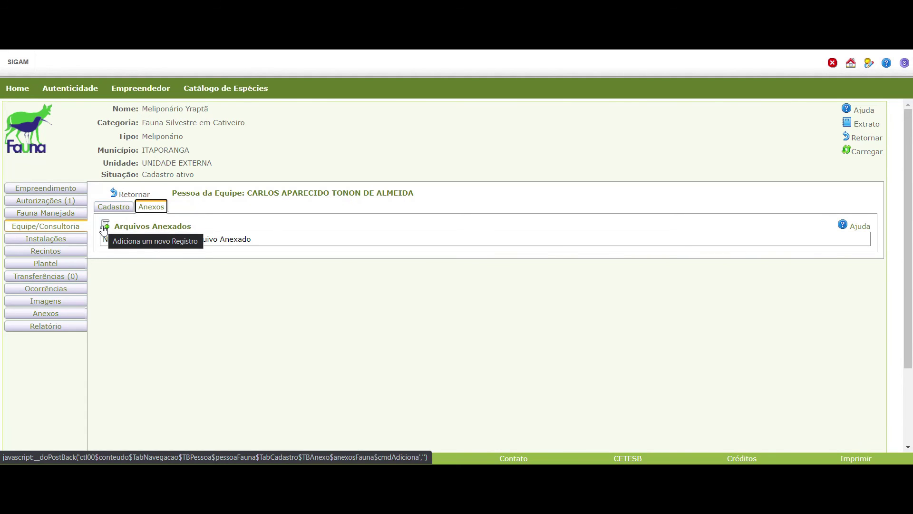
Start a Documento Pessoal attachment titled 'Documento pessoal' and fill in the responsible person's name.
left_click(104, 229)
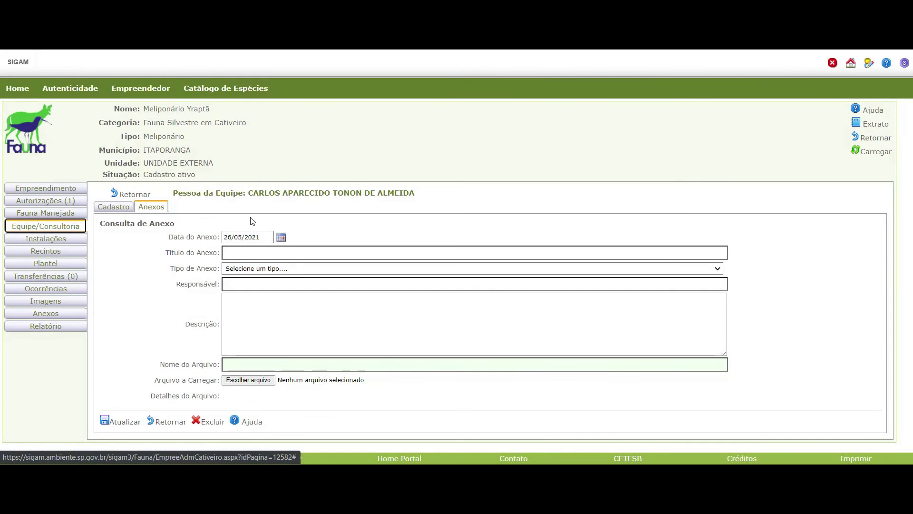
left_click(234, 269)
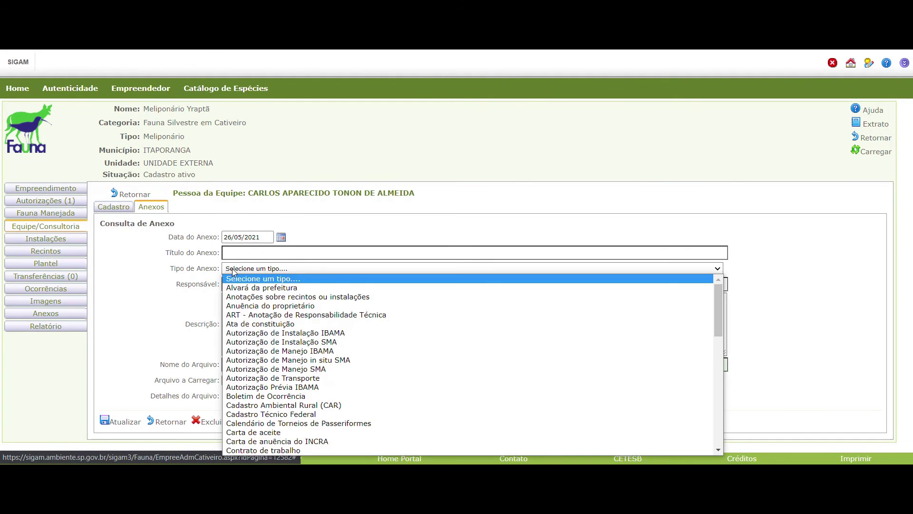
scroll(282, 429, "down", 1)
scroll(282, 442, "down", 9)
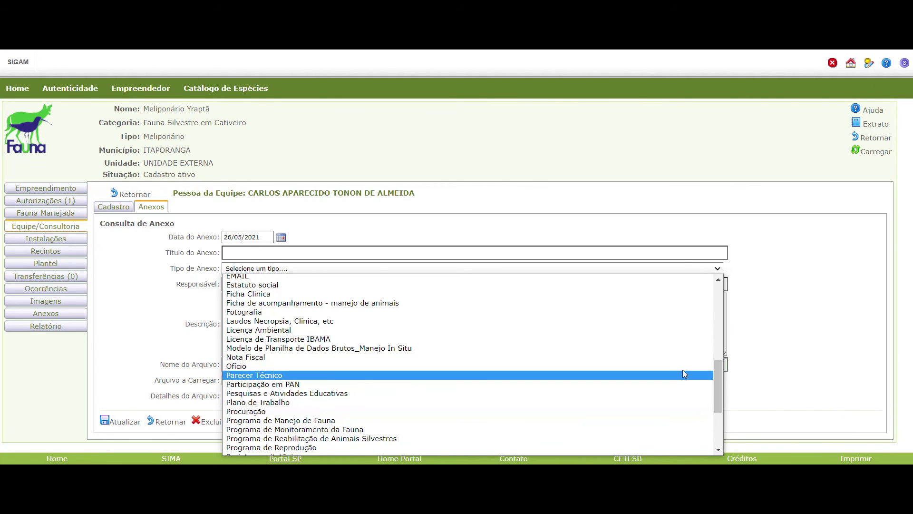
left_click_drag(718, 383, 719, 343)
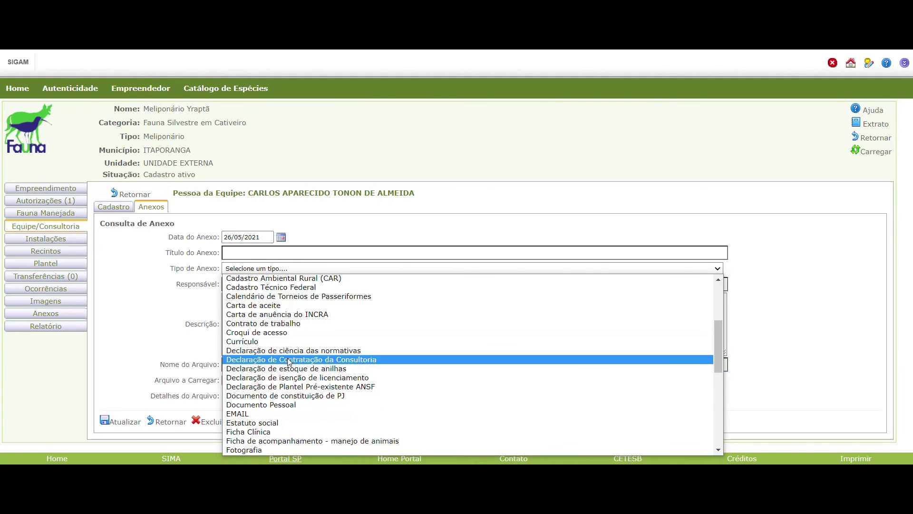
left_click(278, 405)
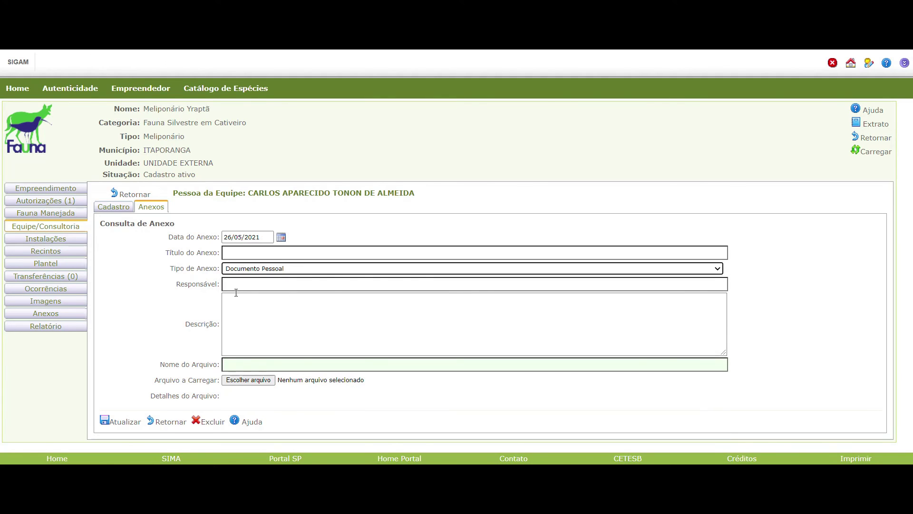
left_click(232, 253)
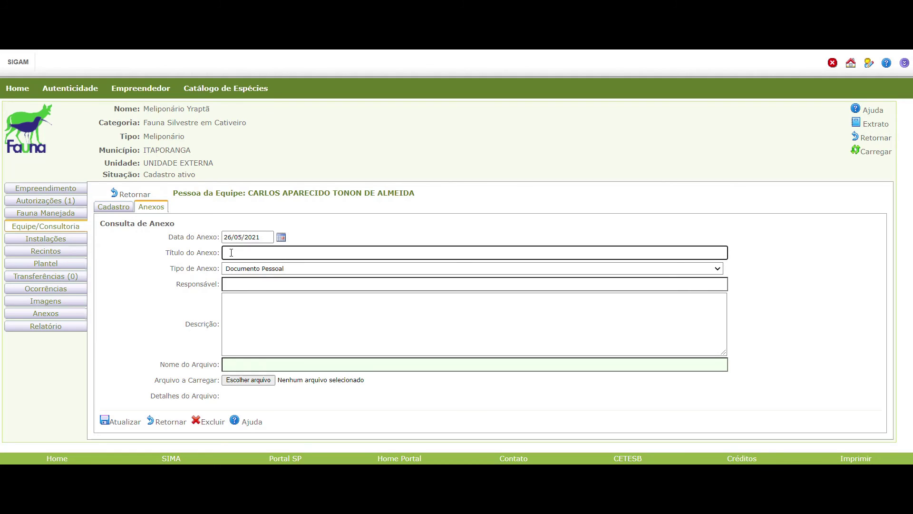
type("Docu")
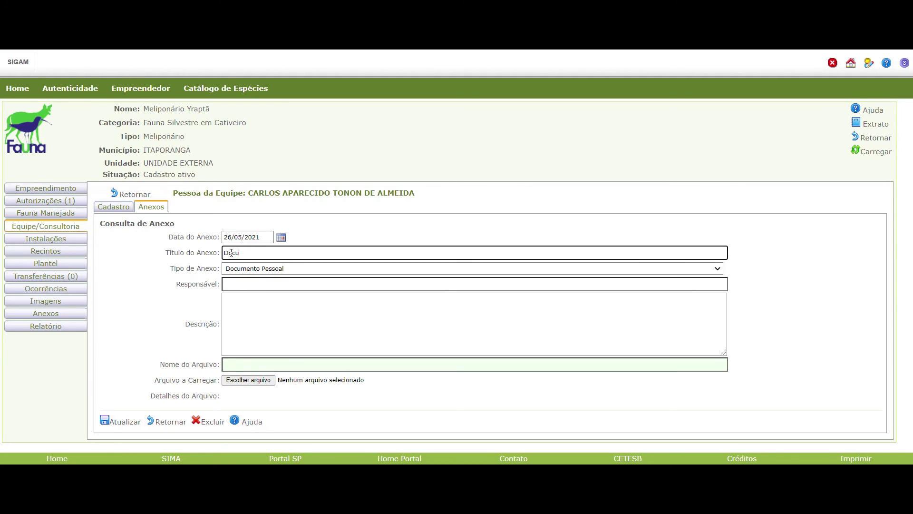
type("mento pessoal")
key("Tab")
key("Tab")
left_click(248, 379)
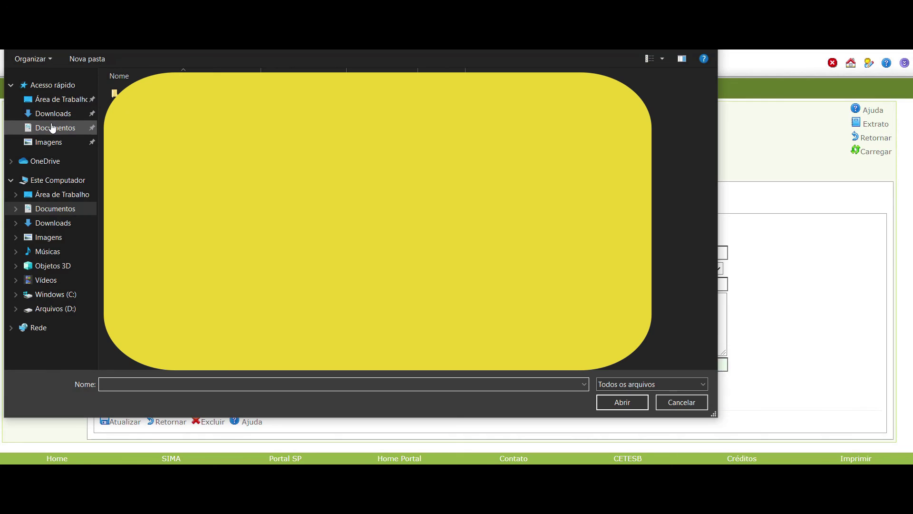
Attach Documento.jpg from the Documents folder and save the attachment.
left_click(51, 128)
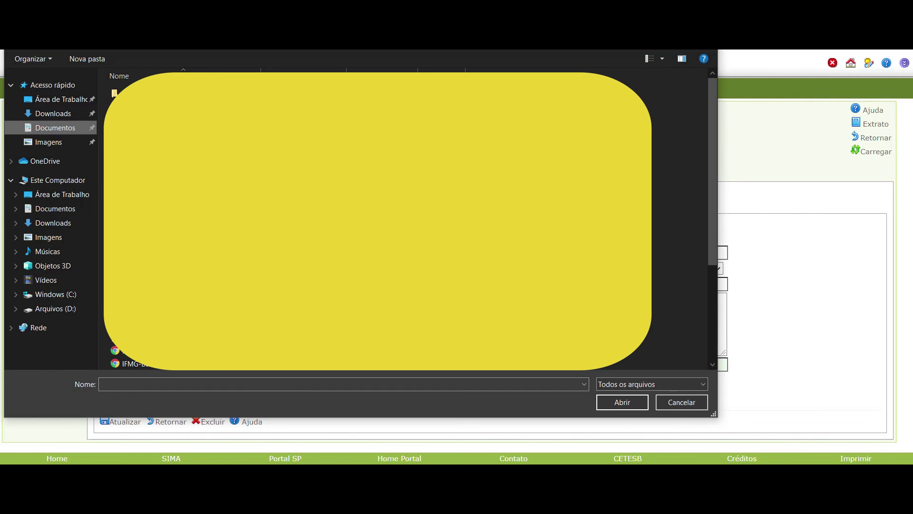
left_click(55, 208)
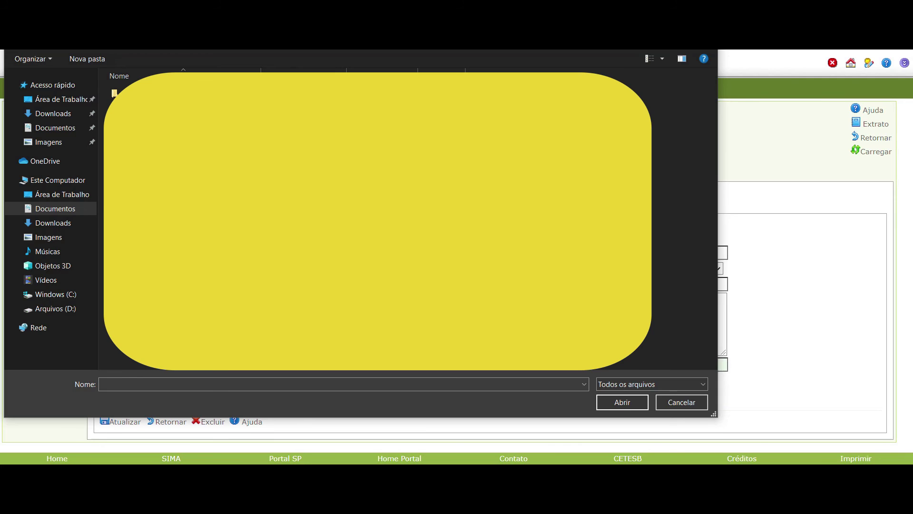
double_click(143, 119)
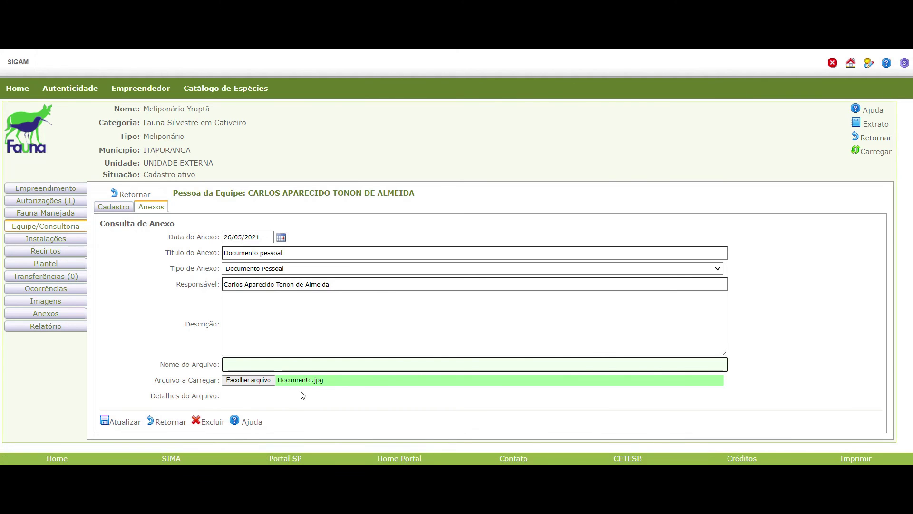
left_click(116, 423)
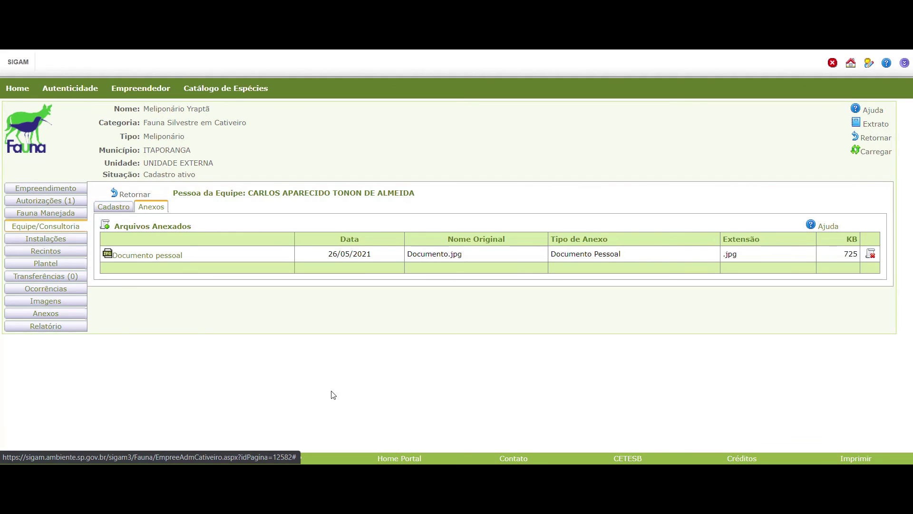
Start another Documento Pessoal attachment titled 'Comprovante de endereço do Meliponário'.
left_click(105, 226)
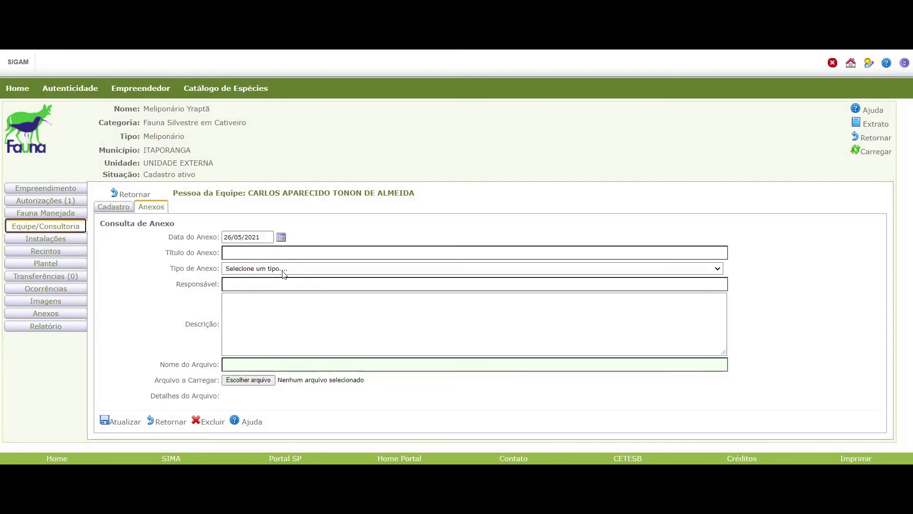
left_click(269, 270)
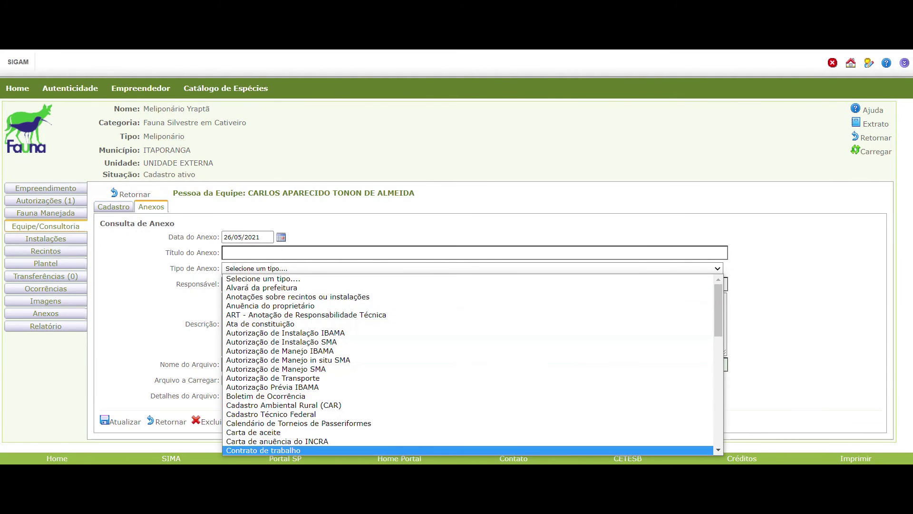
scroll(271, 440, "down", 5)
scroll(271, 438, "down", 5)
scroll(270, 342, "up", 6)
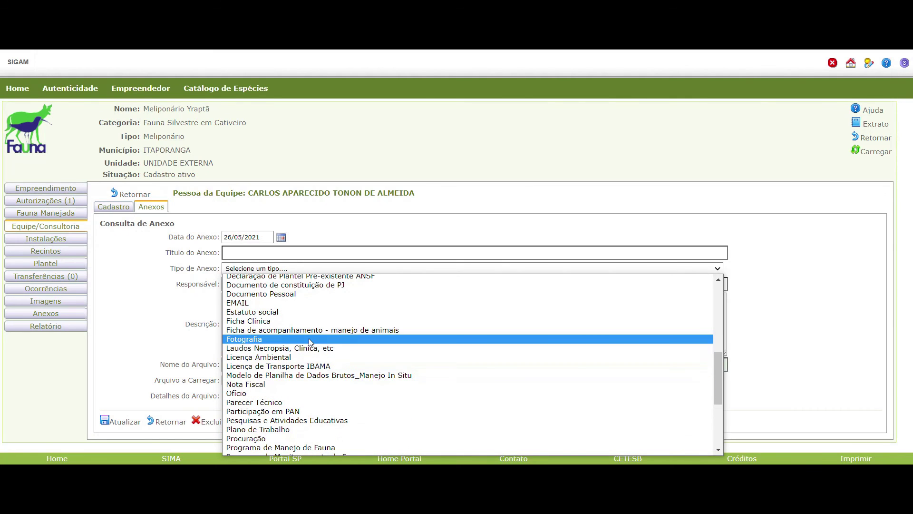
left_click(291, 294)
left_click(246, 253)
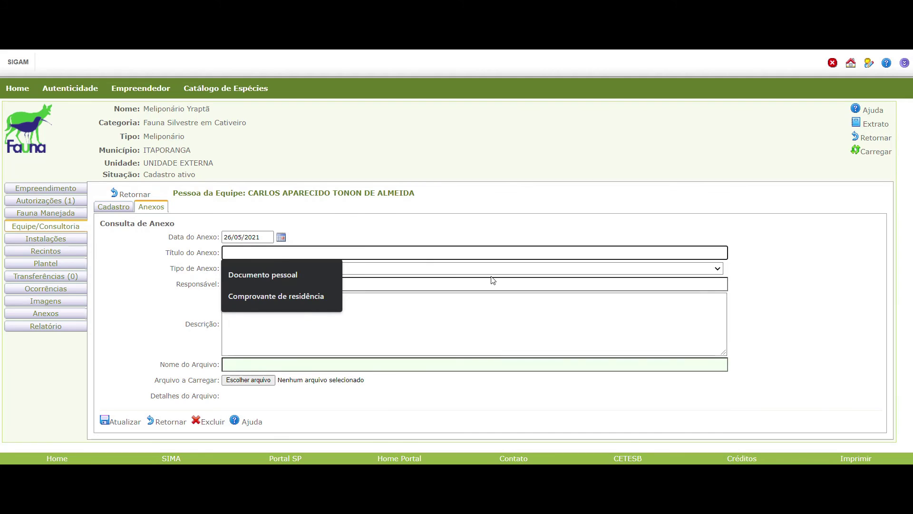
type("Compr")
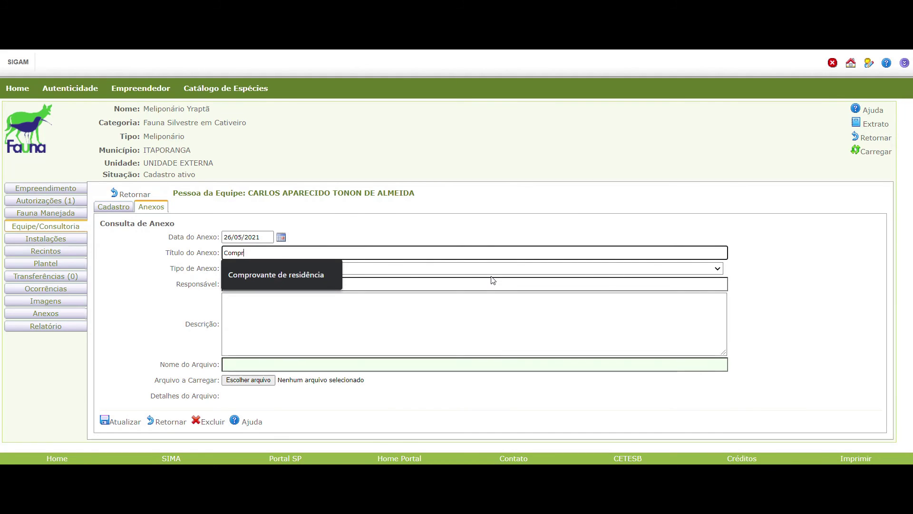
type("ovante de ")
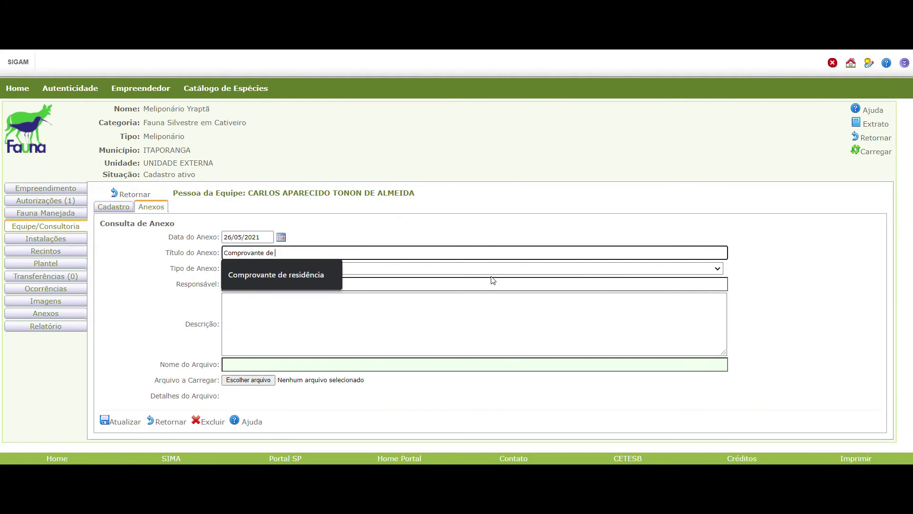
type("endere")
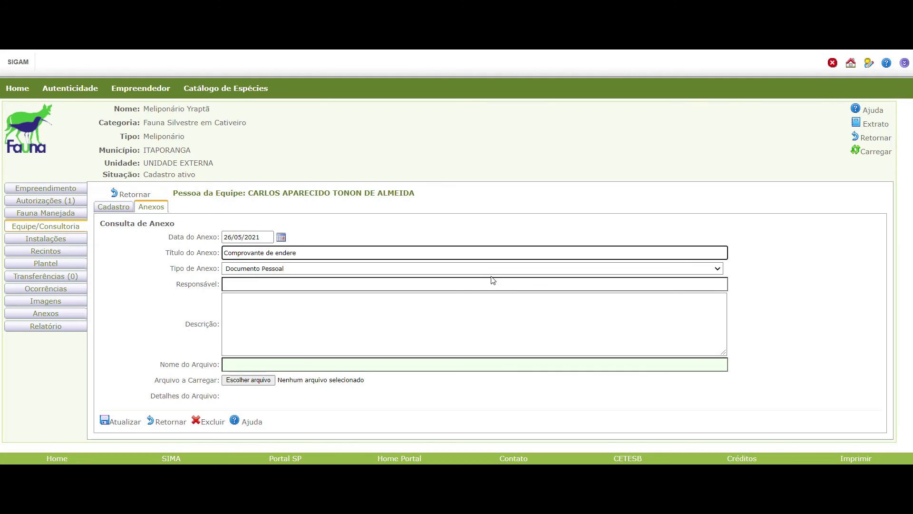
type("ço do Meliponário")
Attach Comprovante residencia.jpg and save the new attachment.
left_click(470, 296)
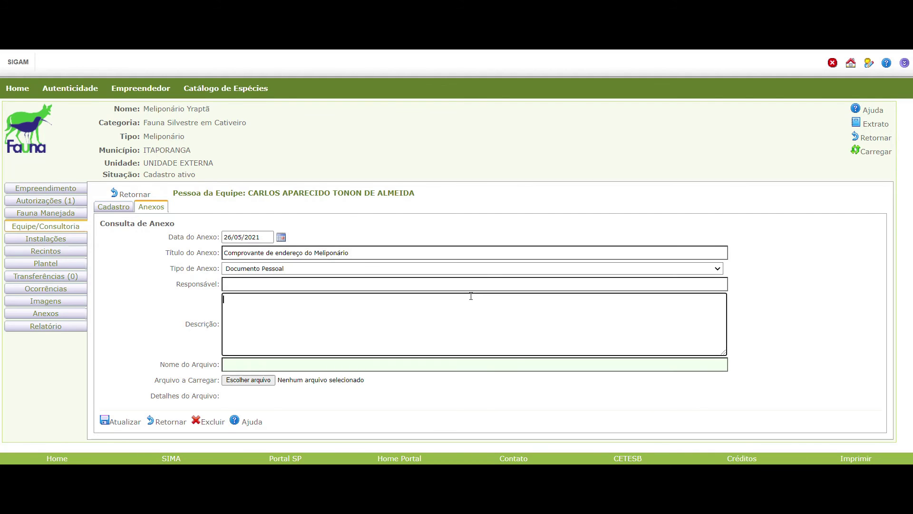
left_click(248, 380)
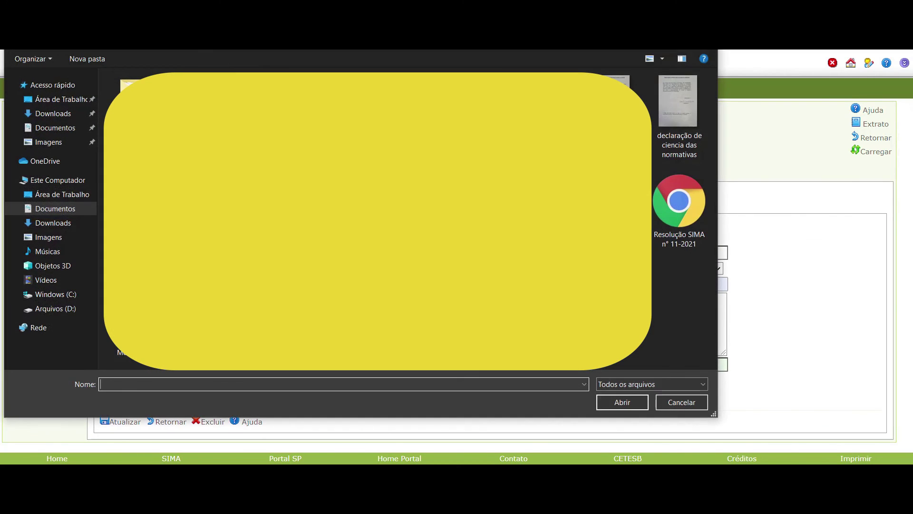
left_click(621, 402)
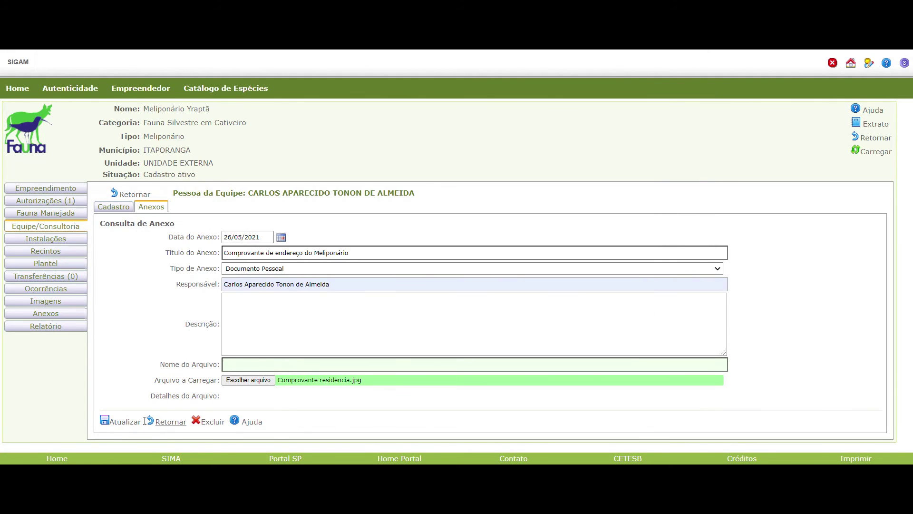
left_click(126, 422)
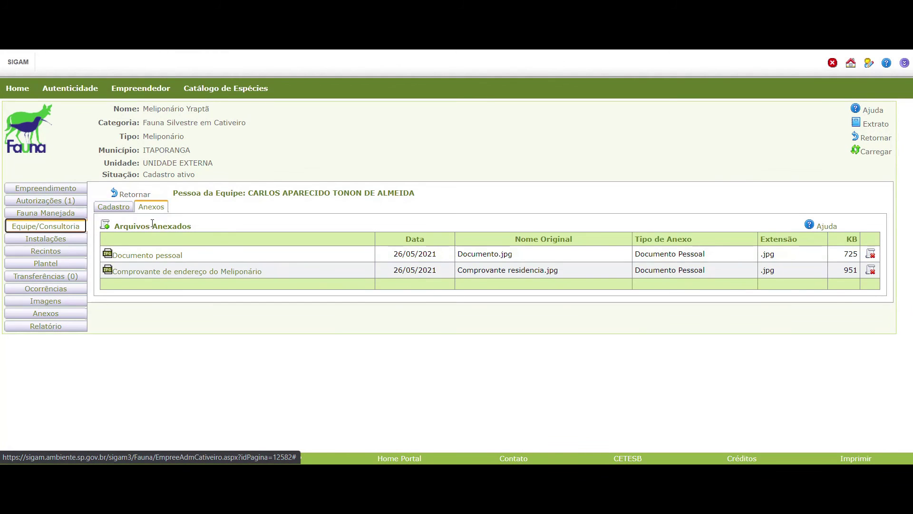
left_click(115, 206)
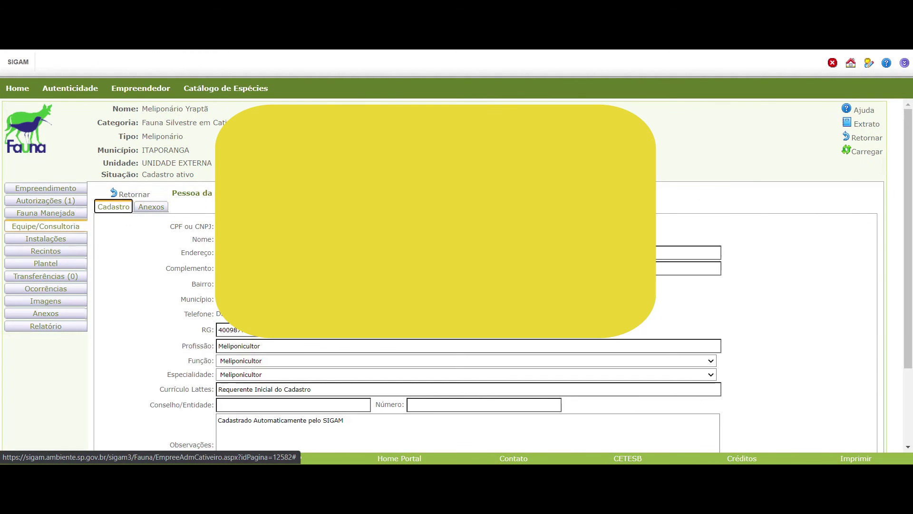
Keep Meliponicultor as both specialty and function, and save the member's registration.
left_click(252, 377)
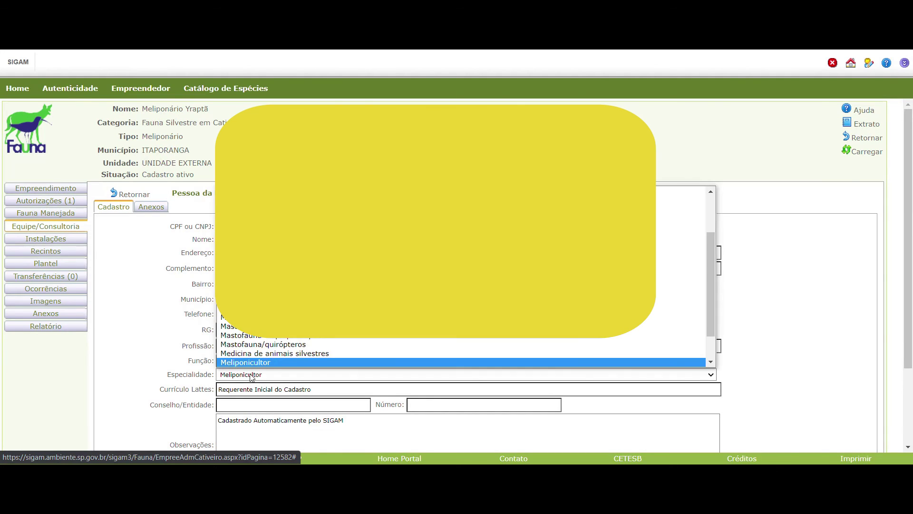
left_click(256, 349)
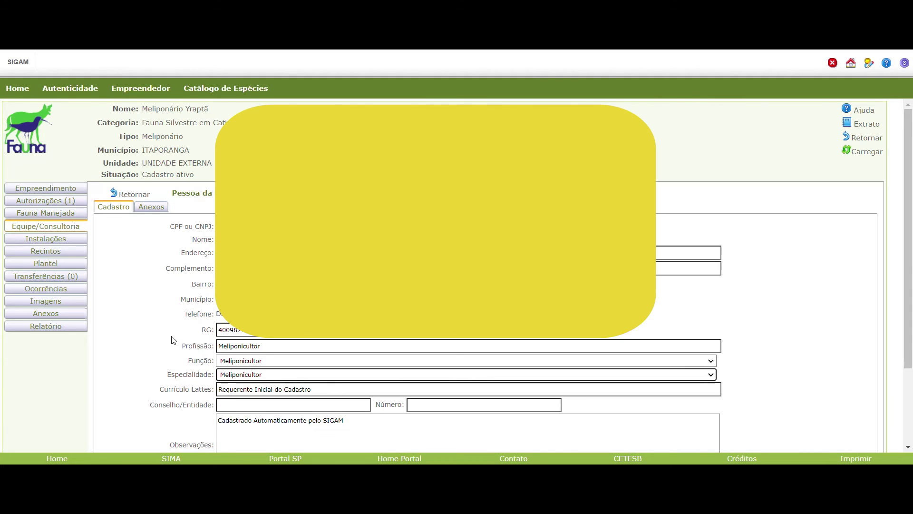
left_click(227, 377)
scroll(238, 362, "down", 1)
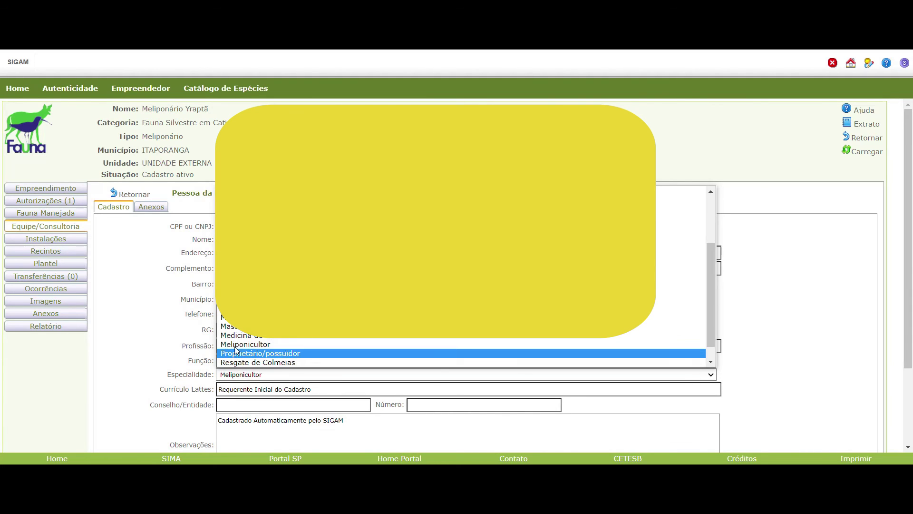
left_click(236, 347)
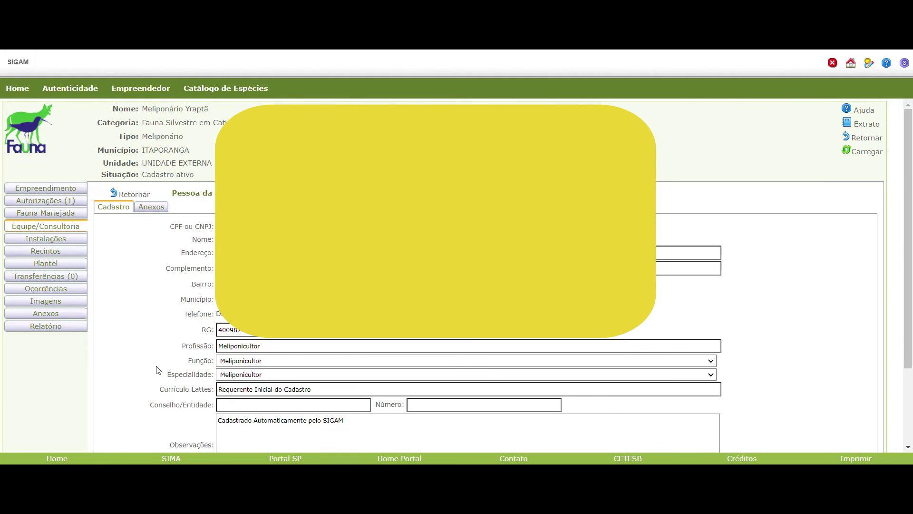
scroll(157, 370, "down", 2)
left_click(130, 432)
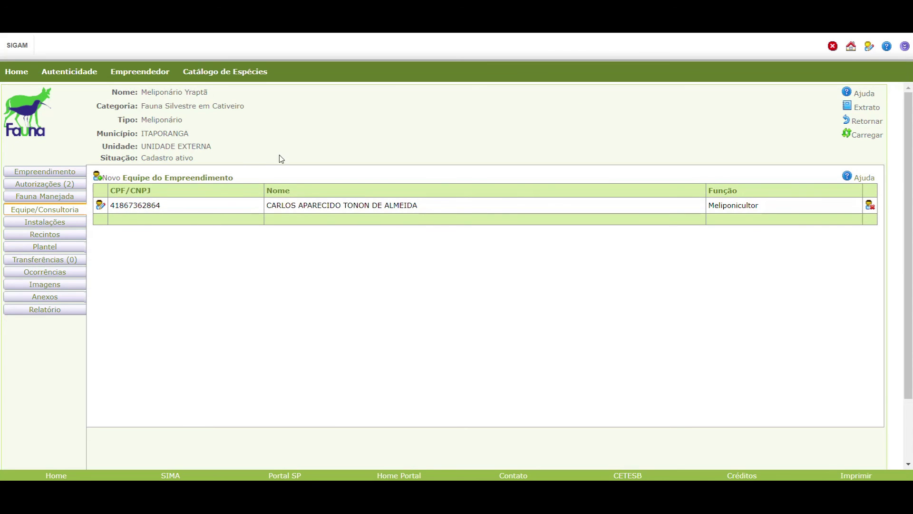
Show the enterprise's authorizations filtered to CATIVEIRO - AUTORIZAÇÃO DE USO E MANEJO.
left_click(66, 186)
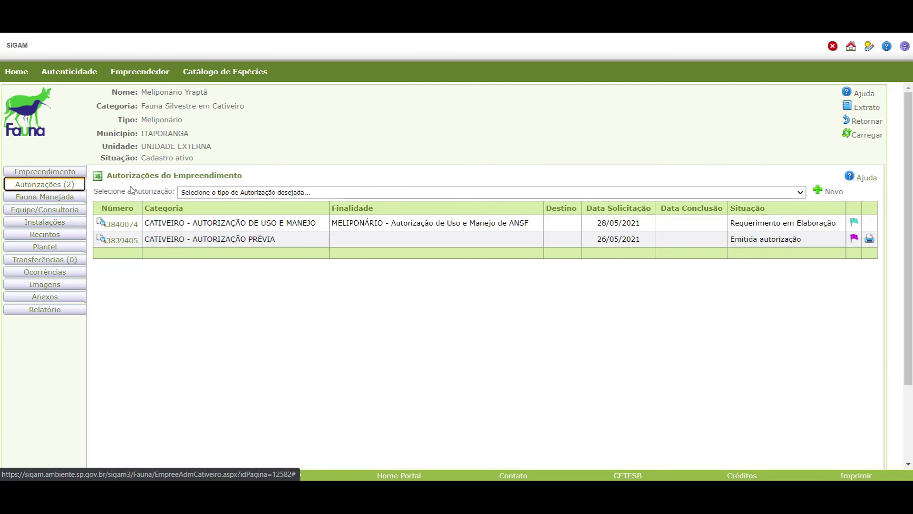
left_click(290, 194)
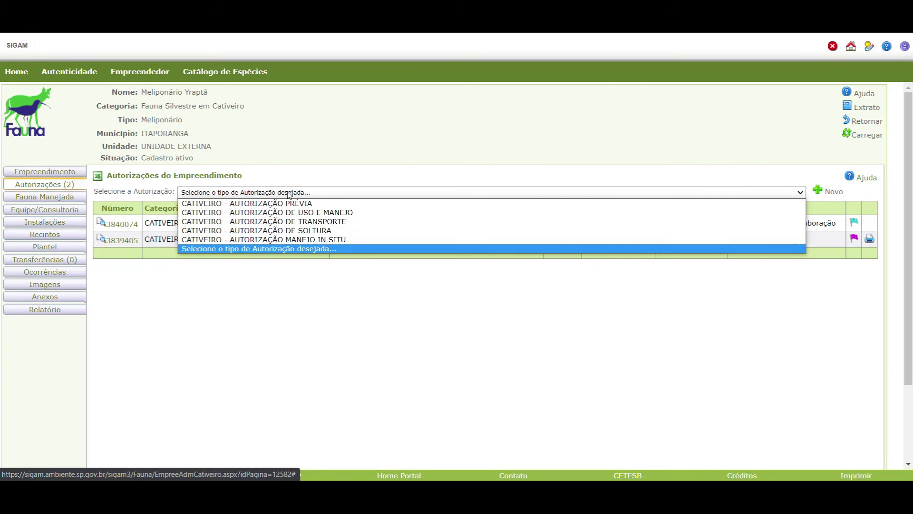
left_click(321, 211)
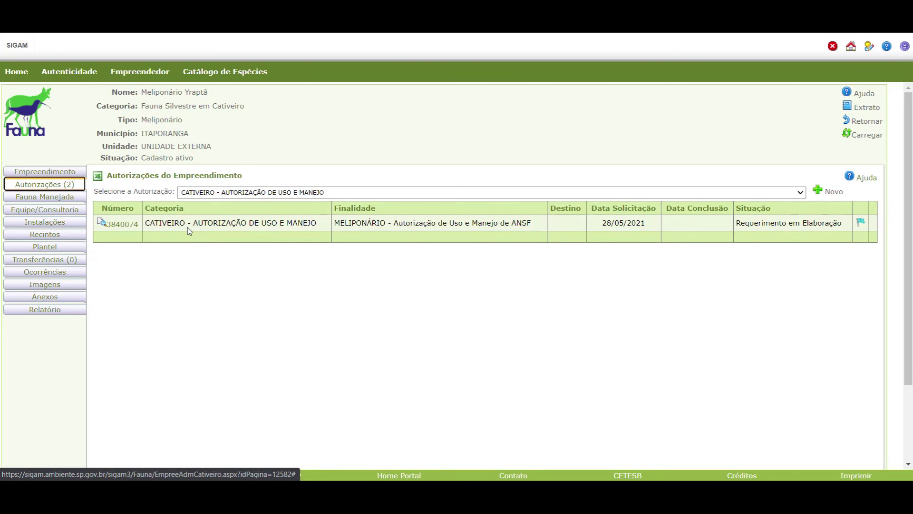
Open the use-and-management request, keeping the ANSF purpose and the same responsible person.
left_click(122, 225)
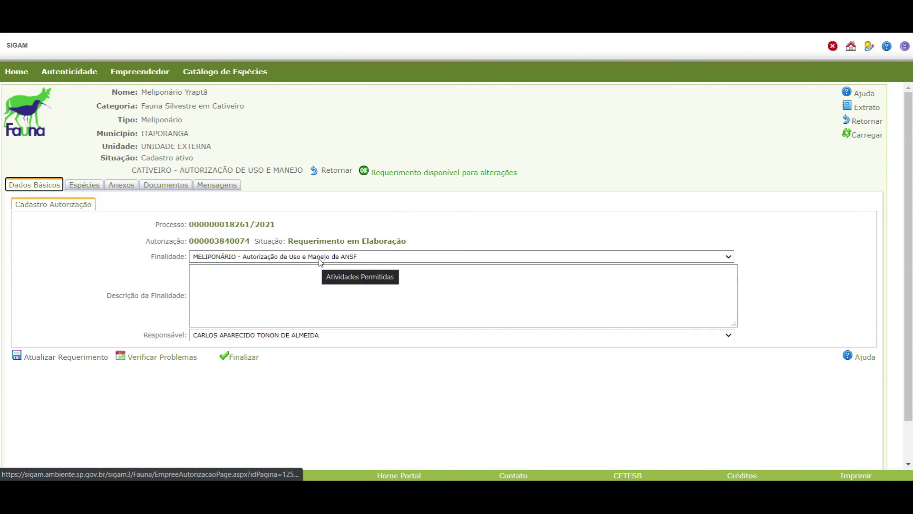
left_click(344, 260)
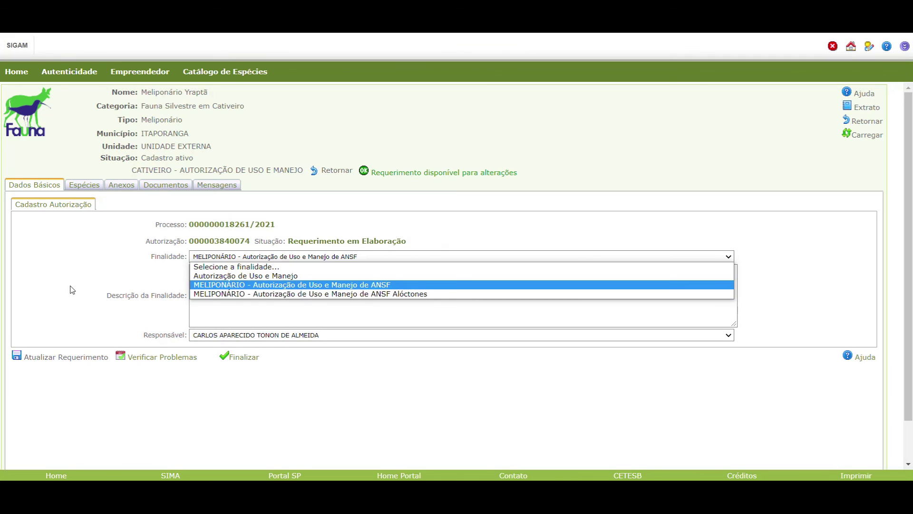
left_click(133, 276)
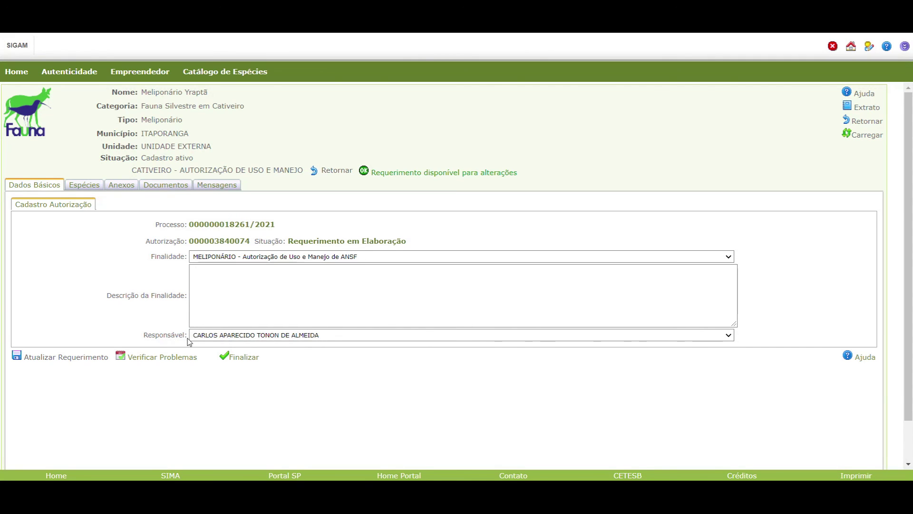
left_click(270, 335)
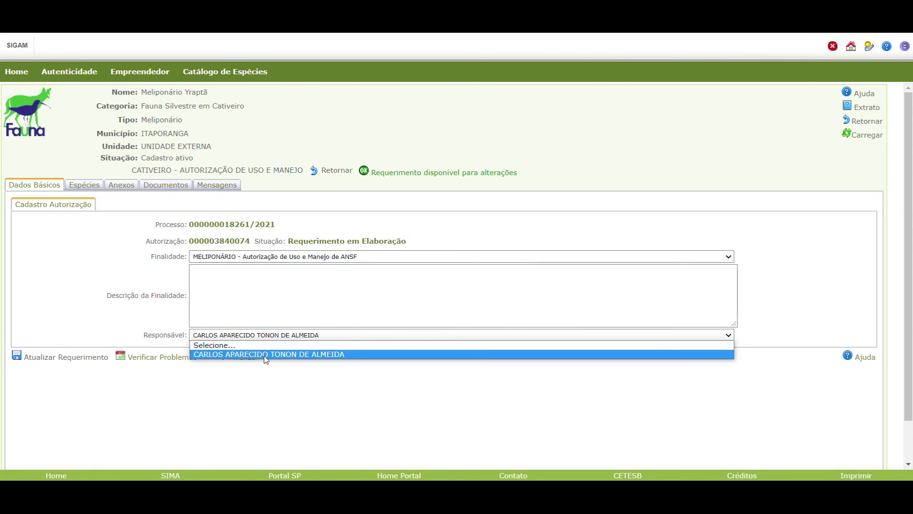
left_click(265, 354)
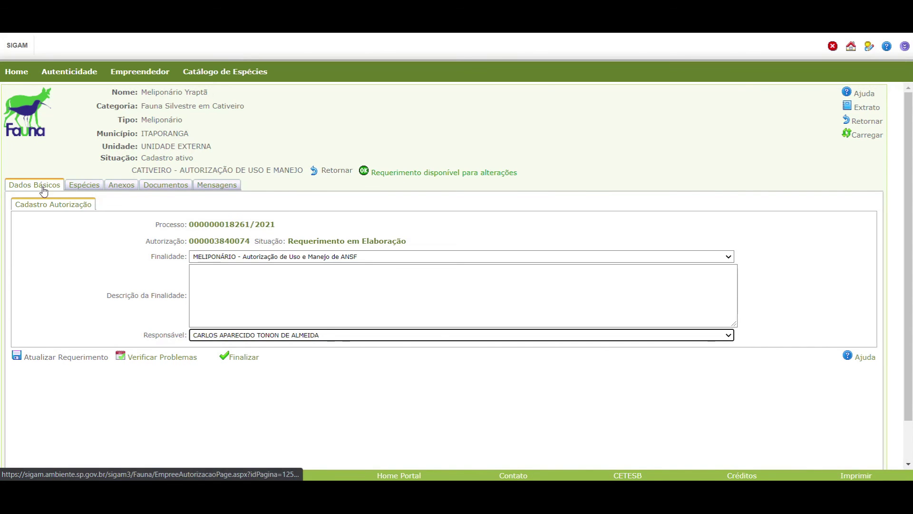
Review the request's species list, then begin a new attachment record under Anexos.
left_click(83, 185)
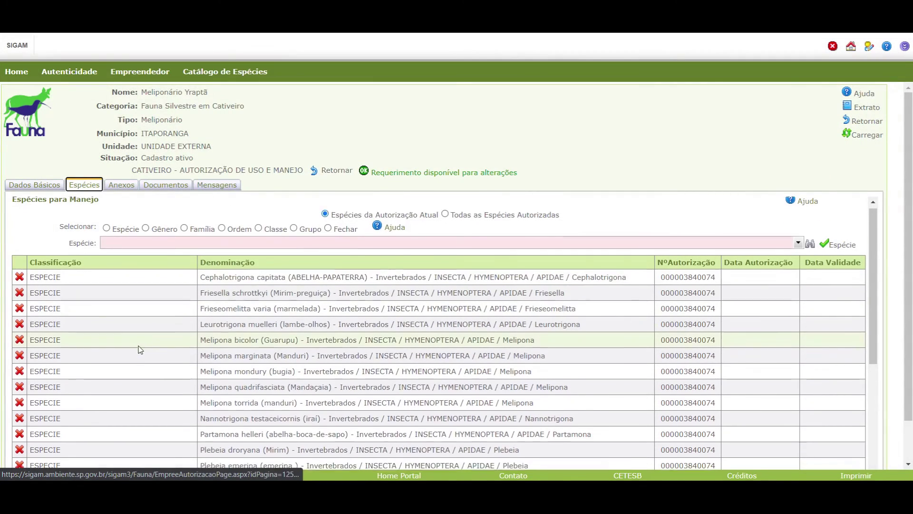
scroll(142, 333, "down", 2)
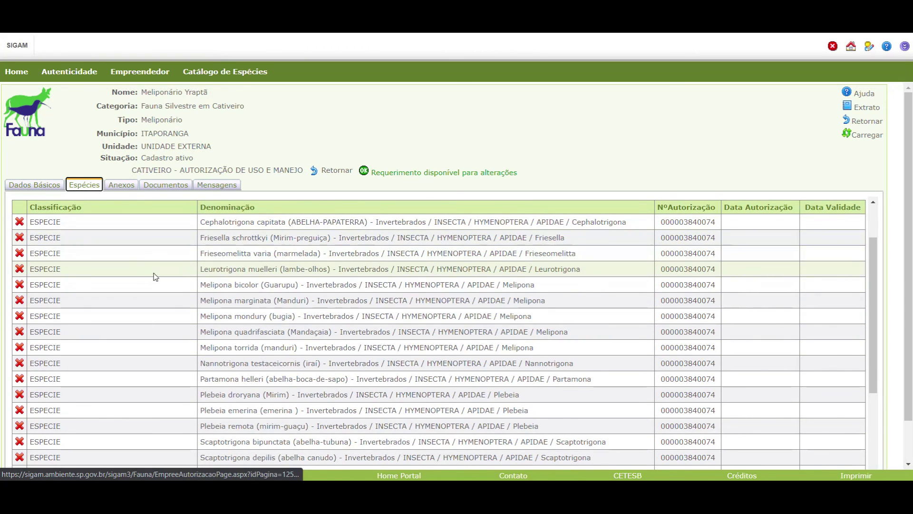
scroll(84, 286, "up", 2)
scroll(285, 275, "down", 5)
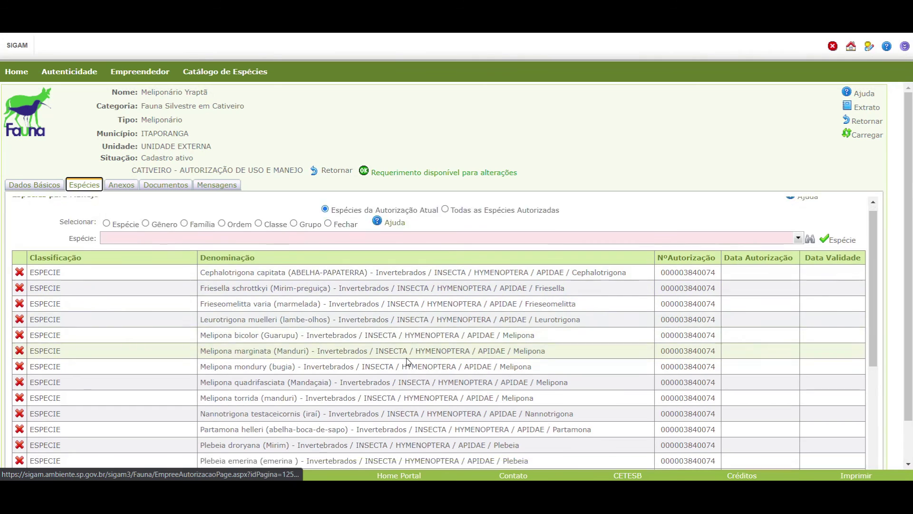
scroll(251, 367, "down", 2)
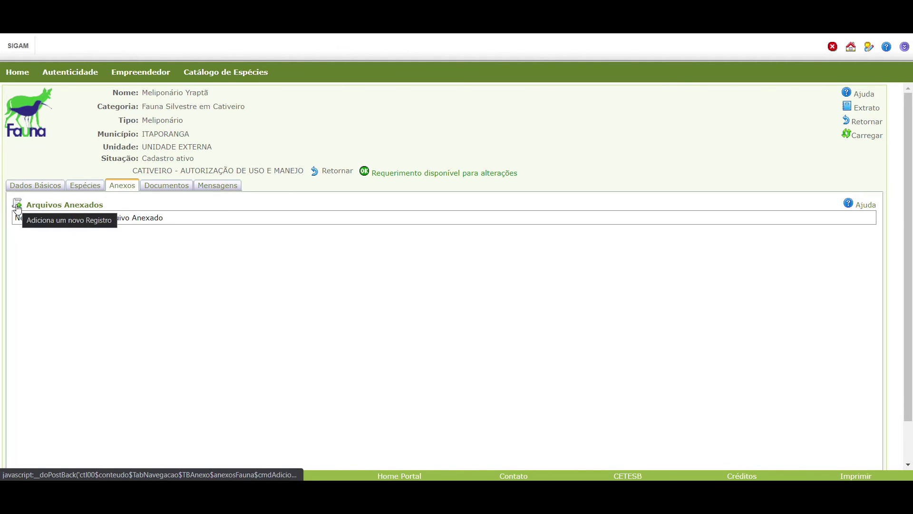
left_click(19, 208)
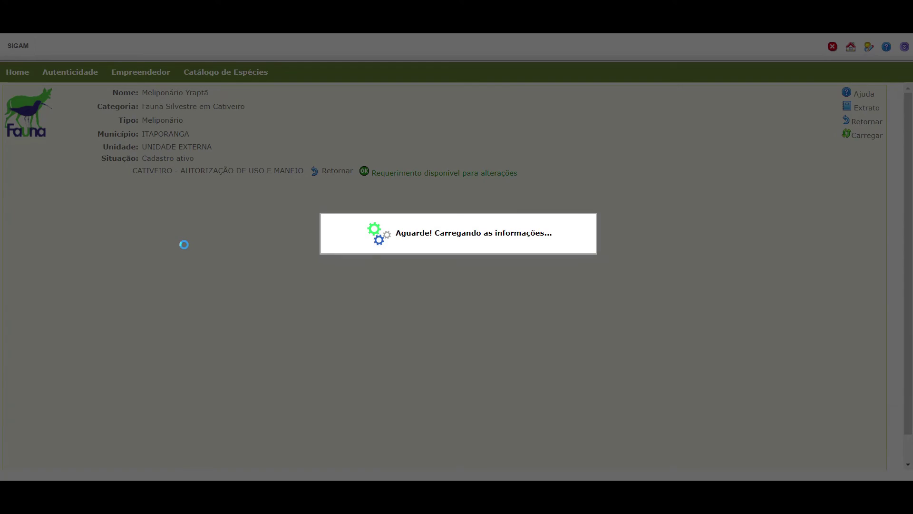
left_click(186, 231)
Title the attachment and set its type to 'Declaração de ciência das normativas'.
type("D")
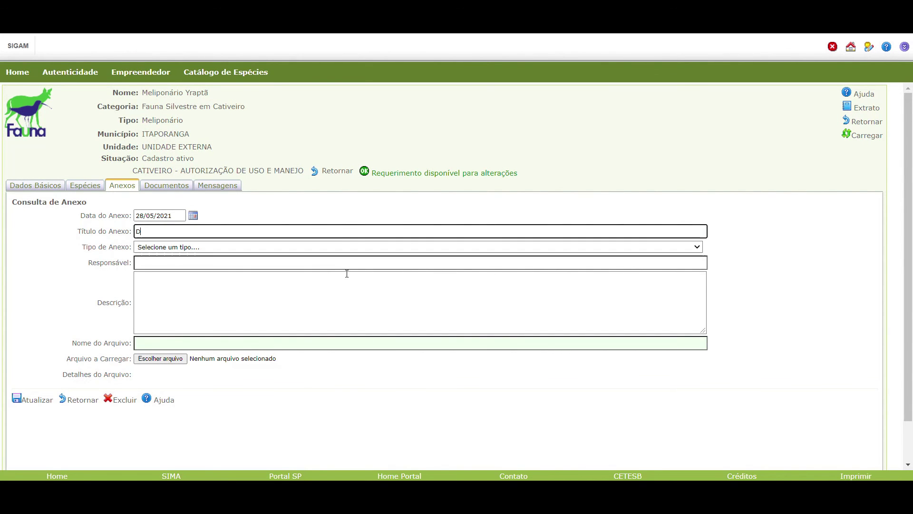
type("eclaração de ciência das normativas")
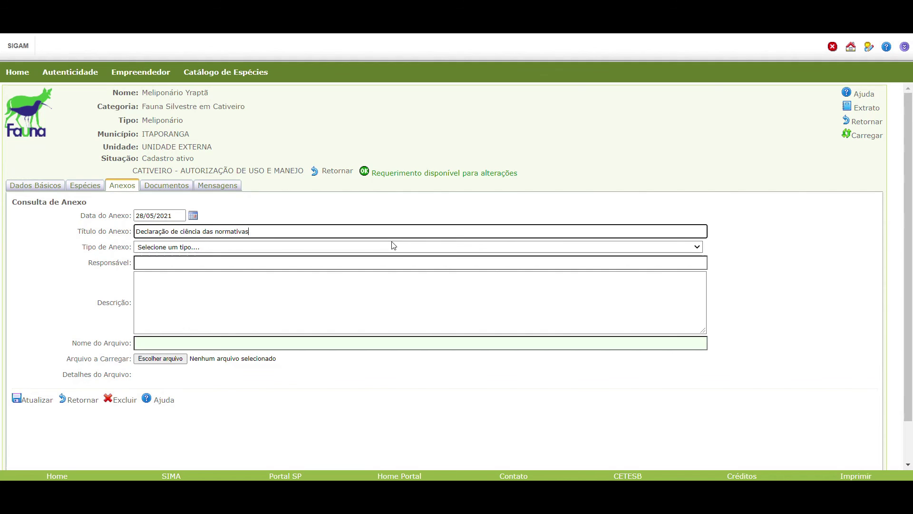
left_click(394, 246)
scroll(267, 352, "down", 5)
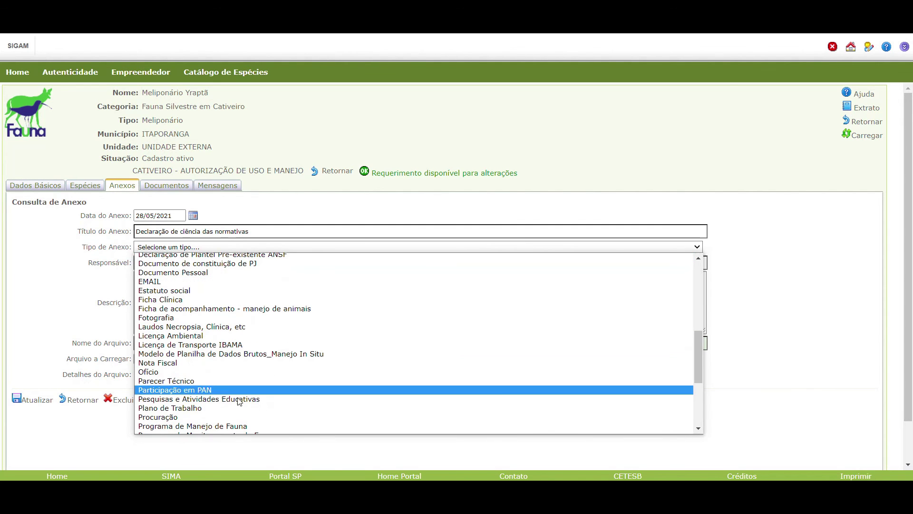
scroll(223, 372, "down", 5)
scroll(184, 314, "up", 5)
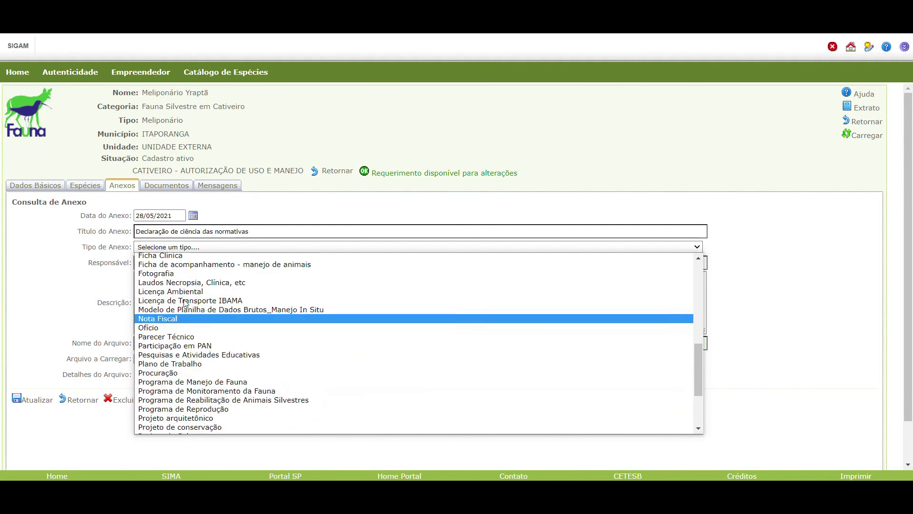
scroll(195, 376, "up", 7)
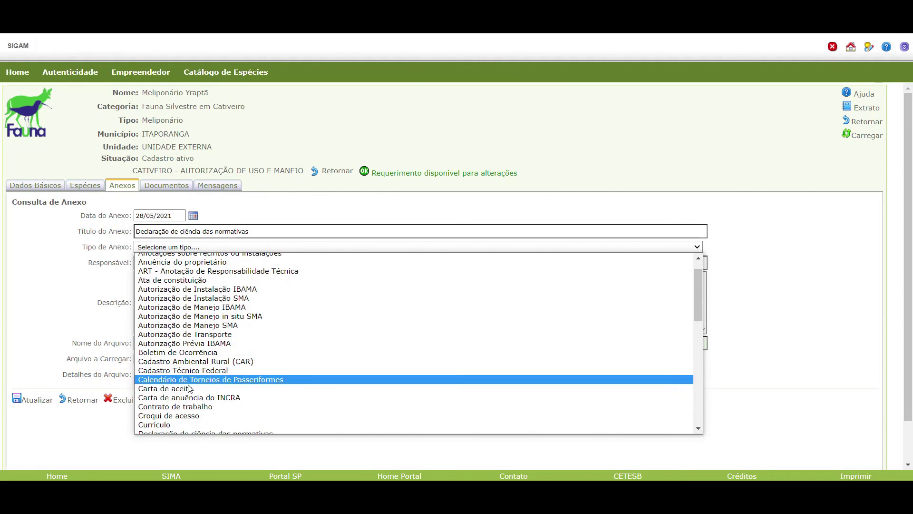
scroll(201, 400, "down", 3)
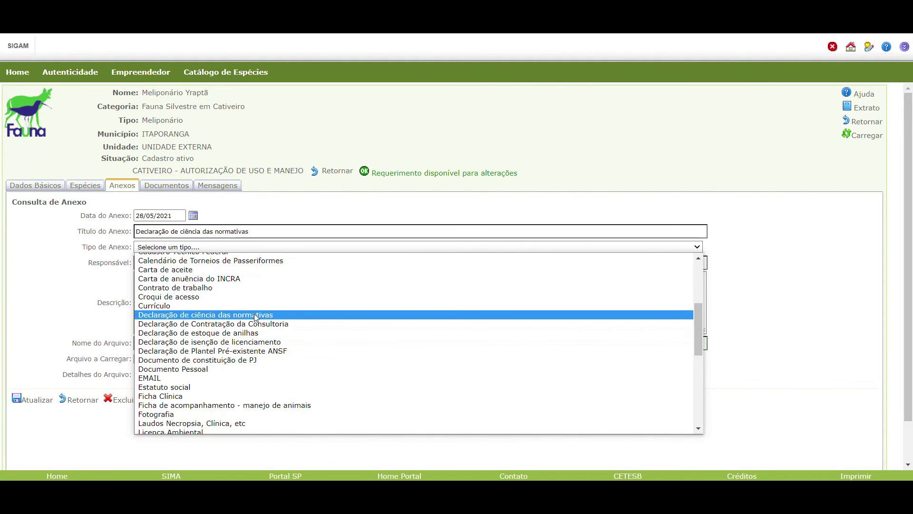
left_click(255, 315)
Fill in the responsible person, attach the declaration JPEG, and save the record.
left_click(206, 263)
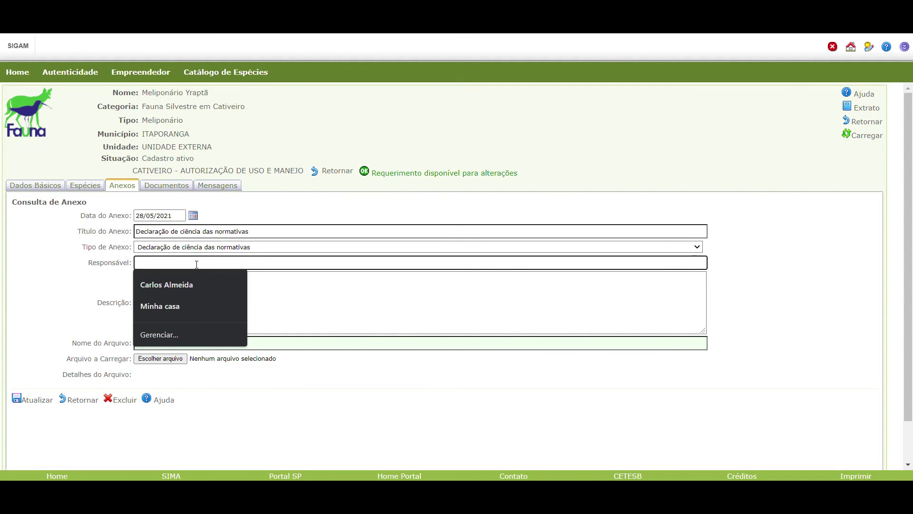
type("Ca")
left_click(166, 286)
left_click(160, 359)
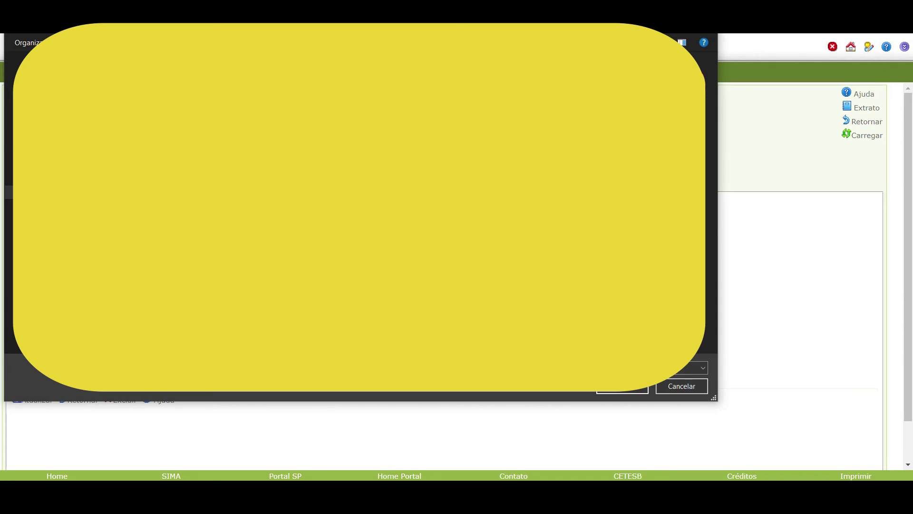
left_click(623, 386)
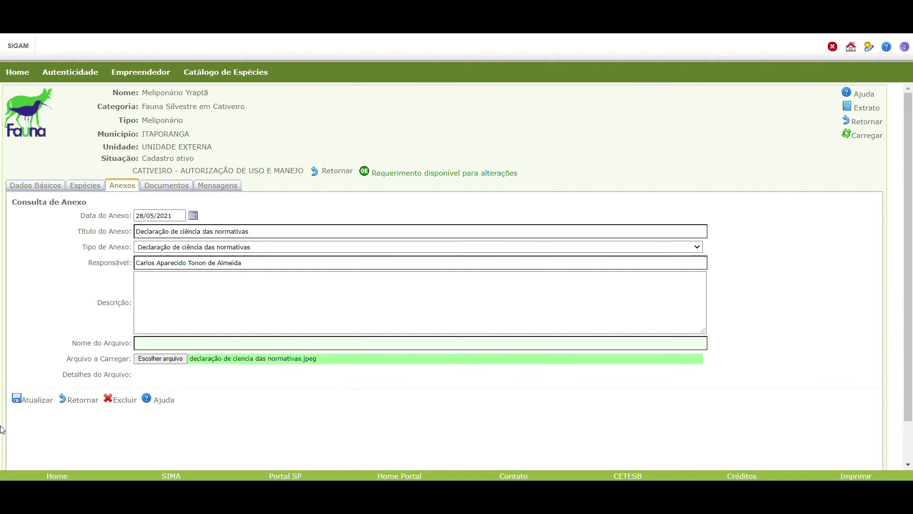
left_click(36, 401)
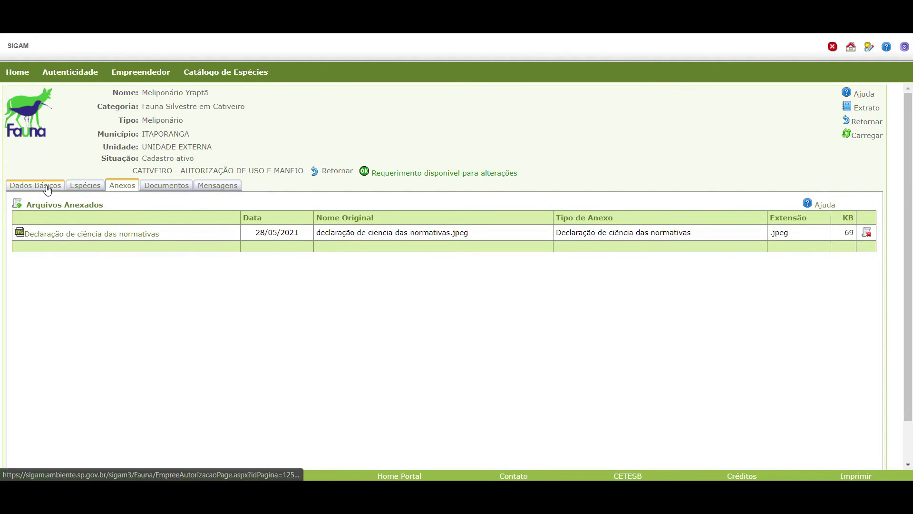
Save the request from its Dados Básicos form with Atualizar Requerimento.
left_click(46, 184)
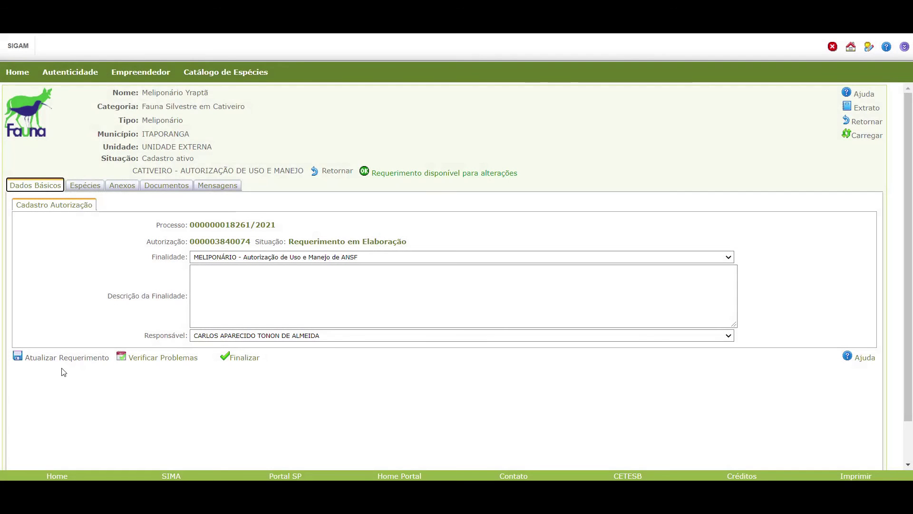
left_click(67, 357)
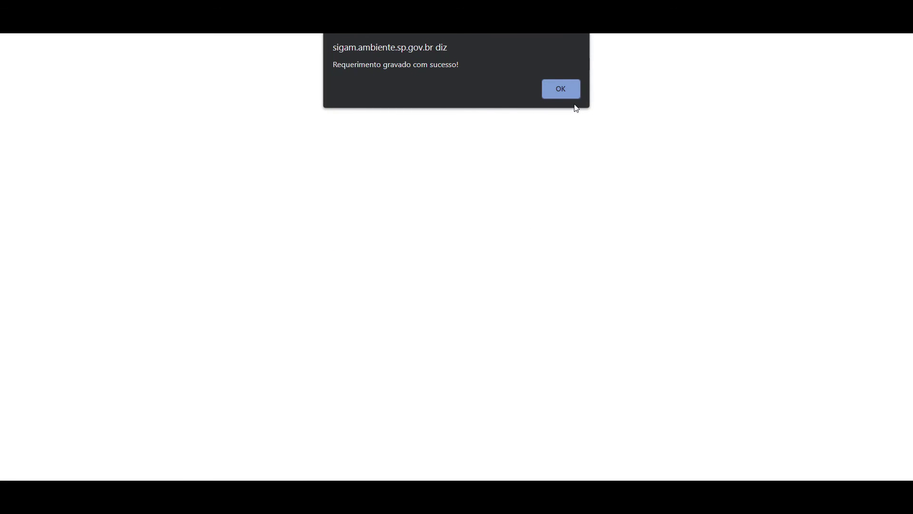
left_click(569, 89)
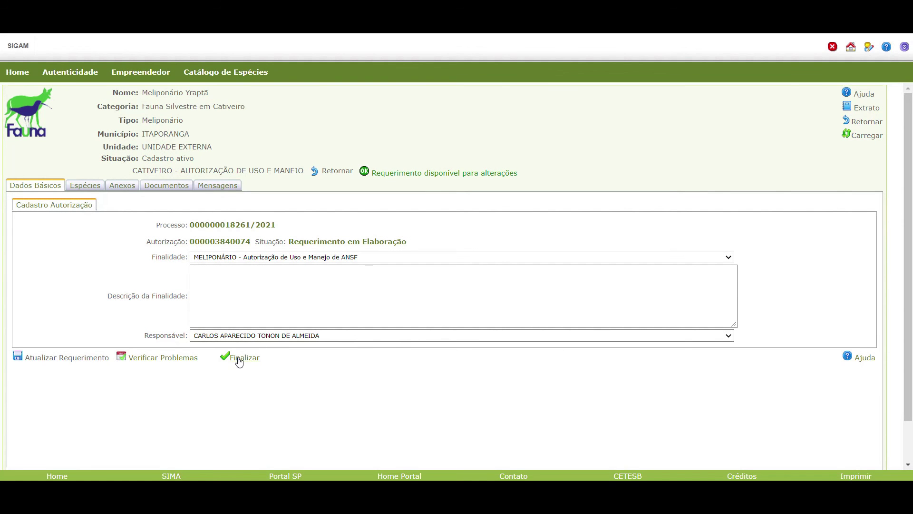
Finalize the request so the authorization is issued successfully.
left_click(239, 360)
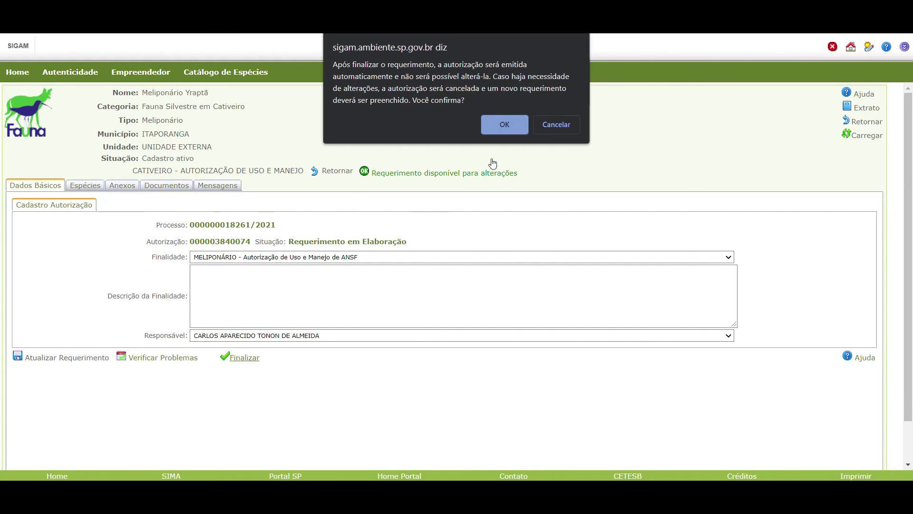
left_click(507, 123)
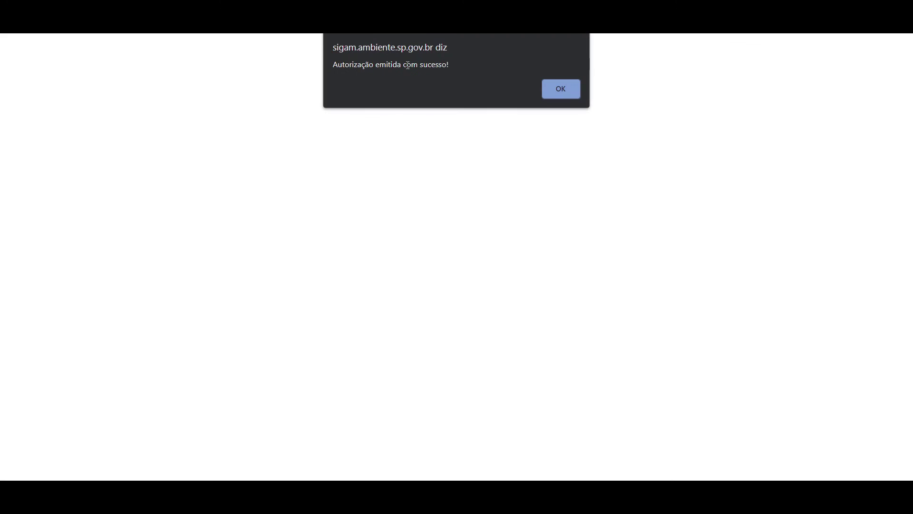
left_click(561, 89)
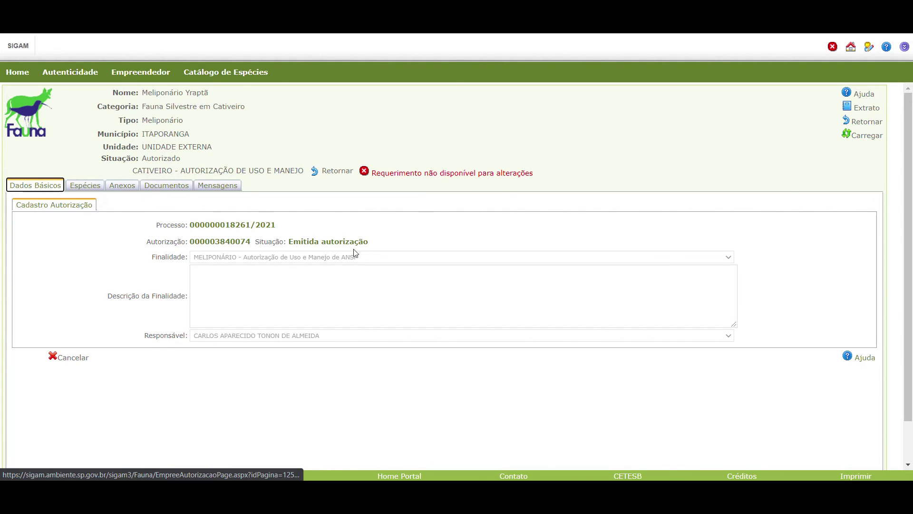
Open the authorized Meliponário Yraptã record from the Empreendedor list.
left_click(143, 72)
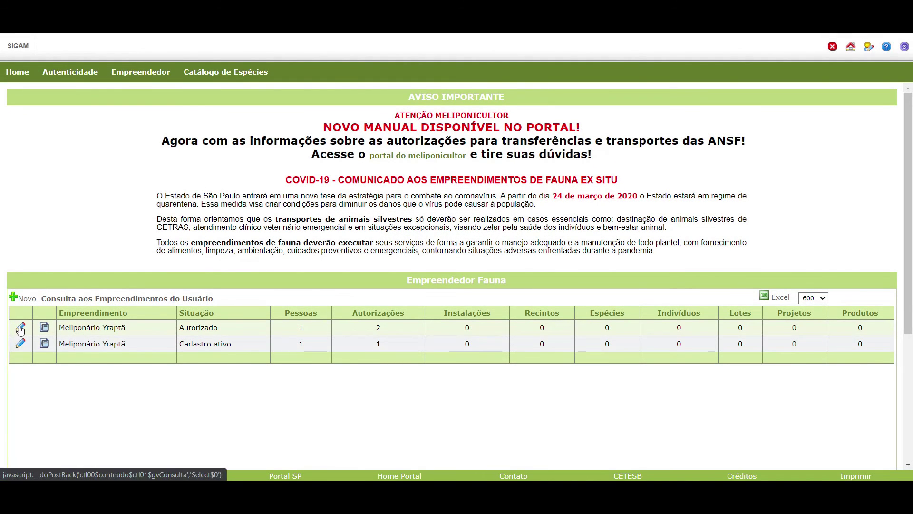
left_click(19, 326)
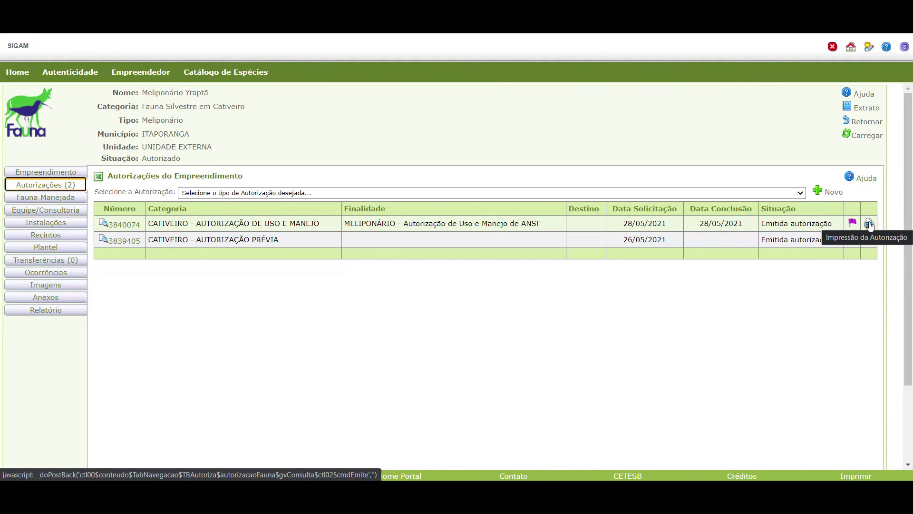
left_click(870, 225)
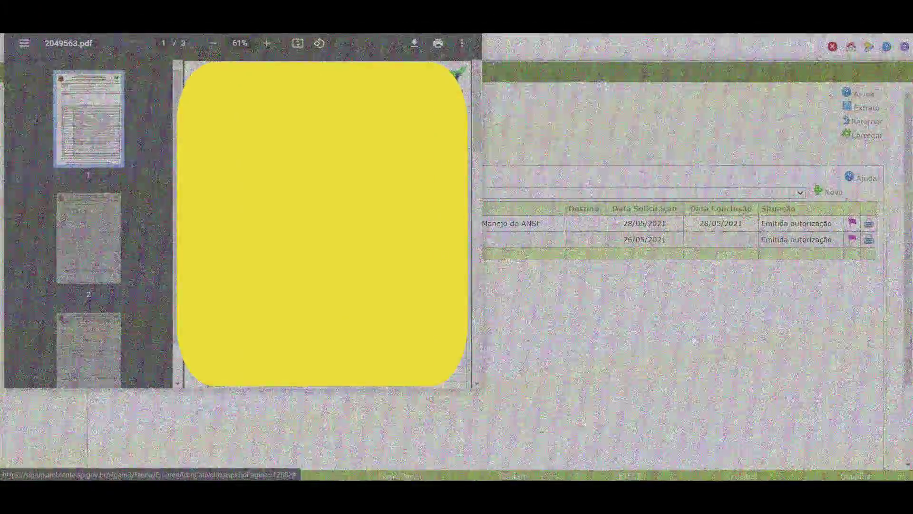
key("super+Up")
left_click(89, 233)
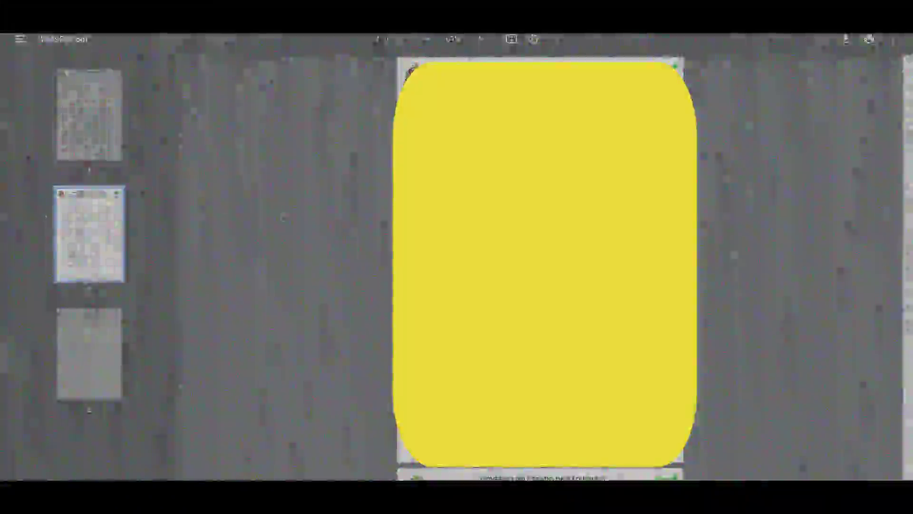
scroll(370, 326, "down", 8)
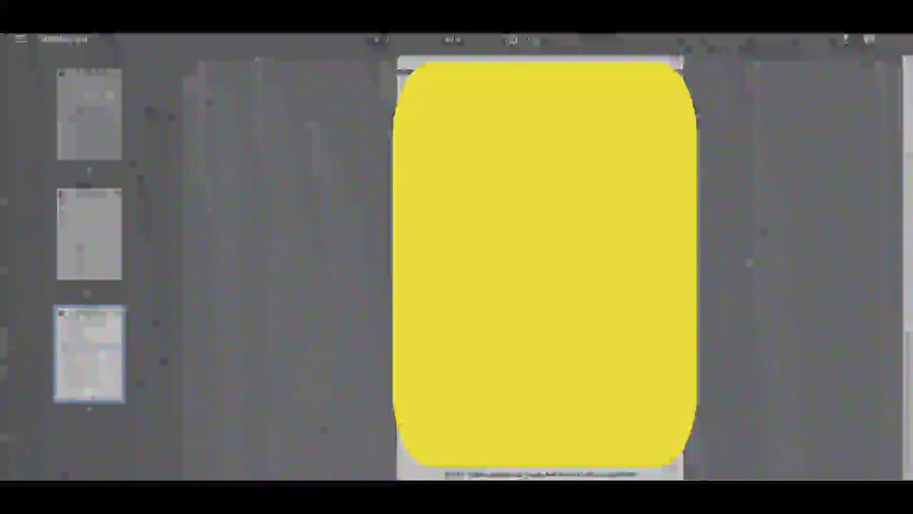
left_click(88, 239)
left_click(88, 114)
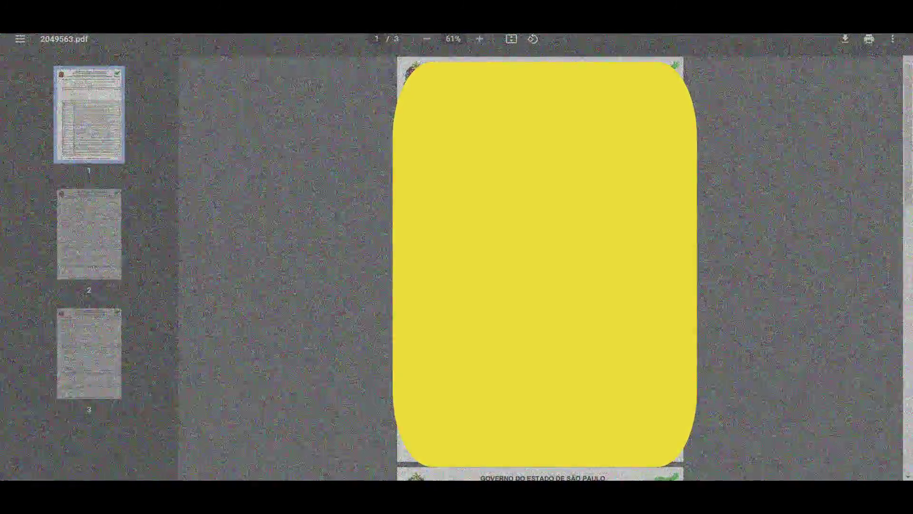
scroll(753, 148, "up", 10)
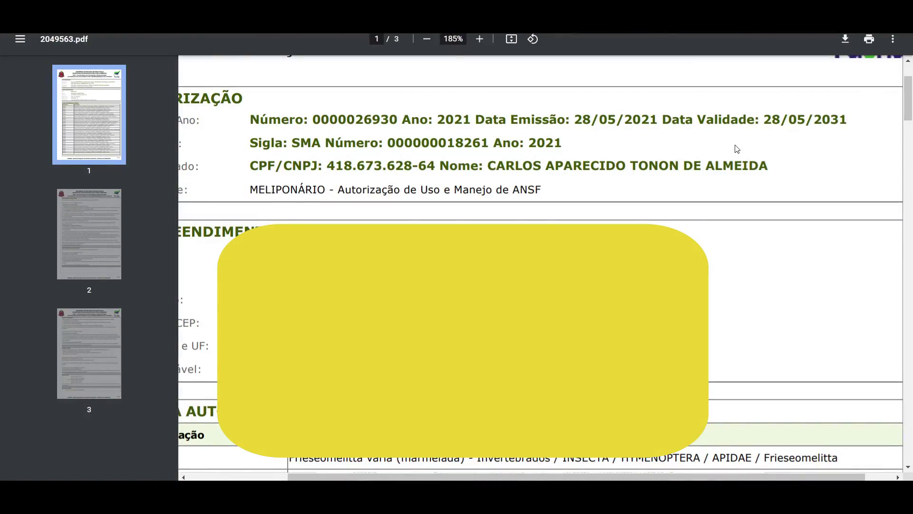
left_click_drag(847, 119, 669, 121)
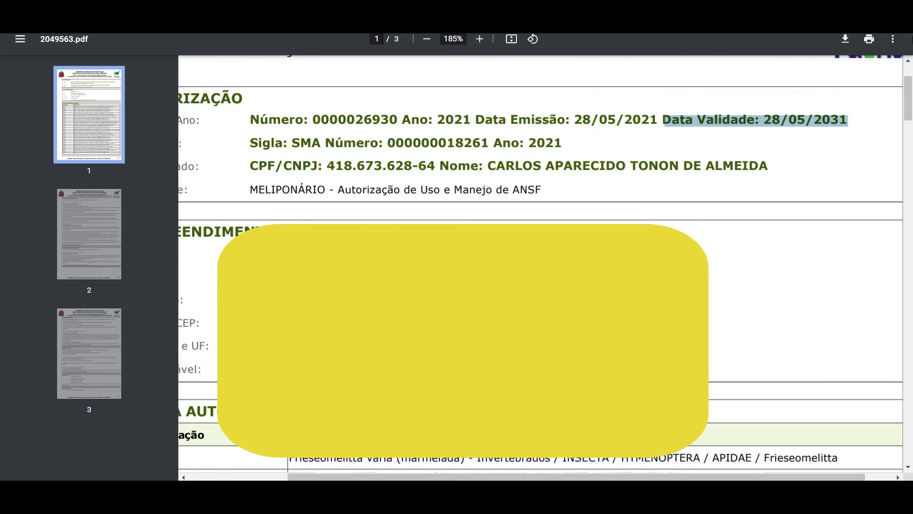
key("ctrl+w")
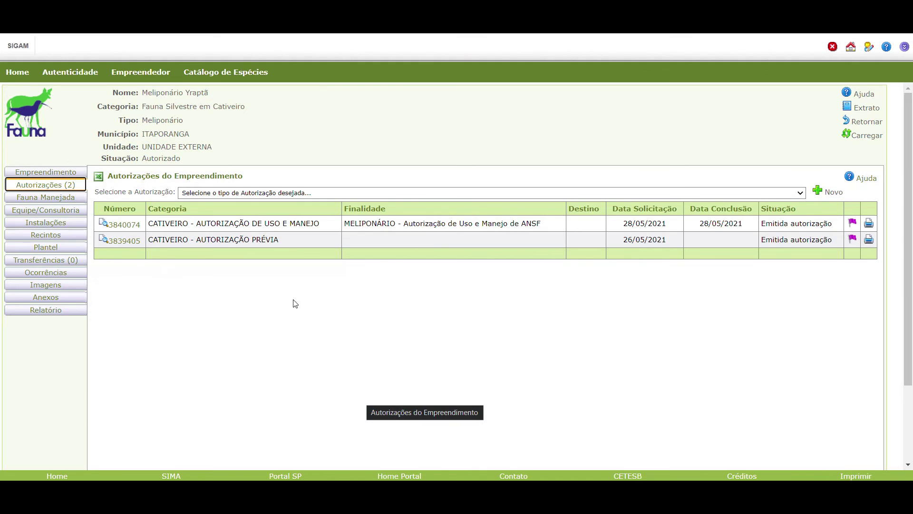
Bring up Meliponário Yraptã's Recintos do Empreendimento list, which has no enclosures yet.
left_click(551, 122)
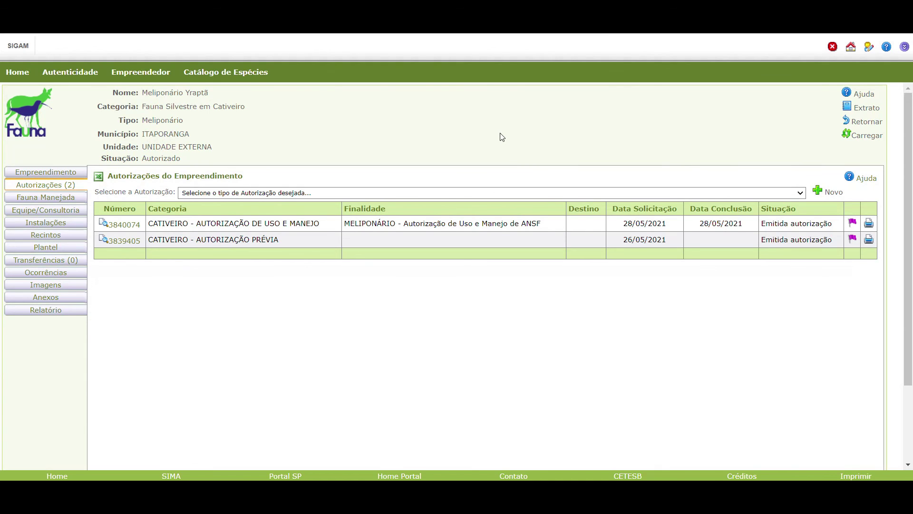
left_click(61, 238)
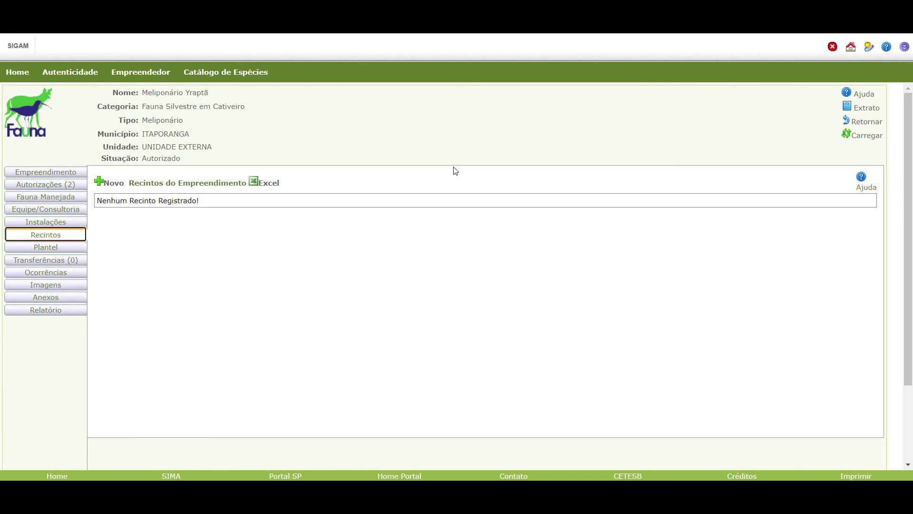
left_click(127, 200)
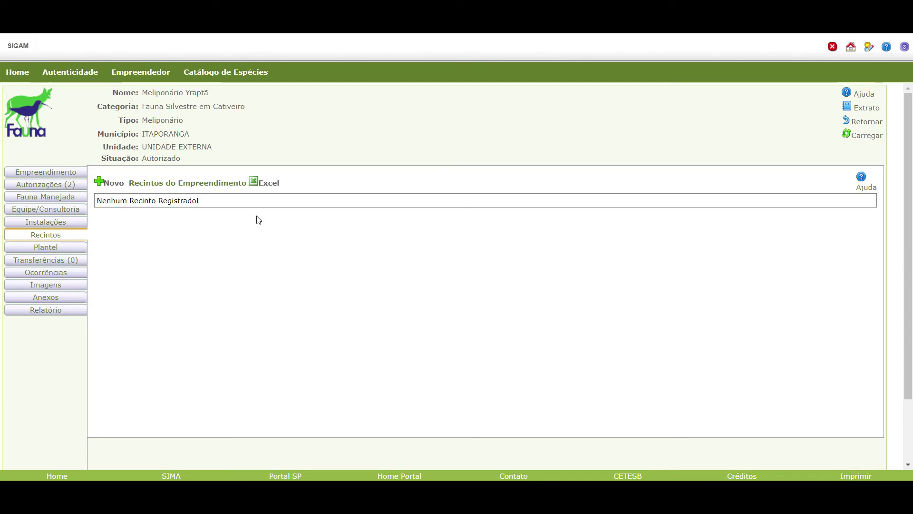
Register a Caixa enclosure 'Meliponário Yraptã Urbano', sector Manutenção de animais, Operacional, 150 m² area.
left_click(113, 184)
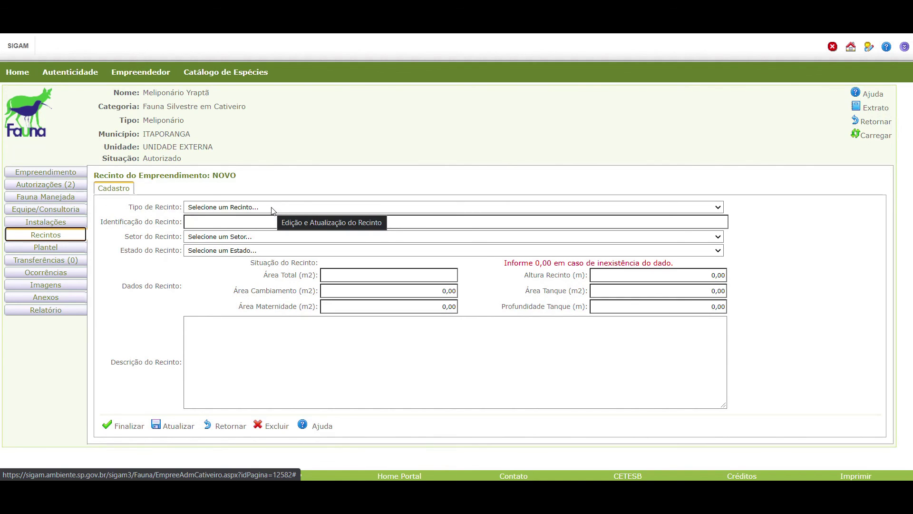
left_click(273, 207)
left_click(215, 233)
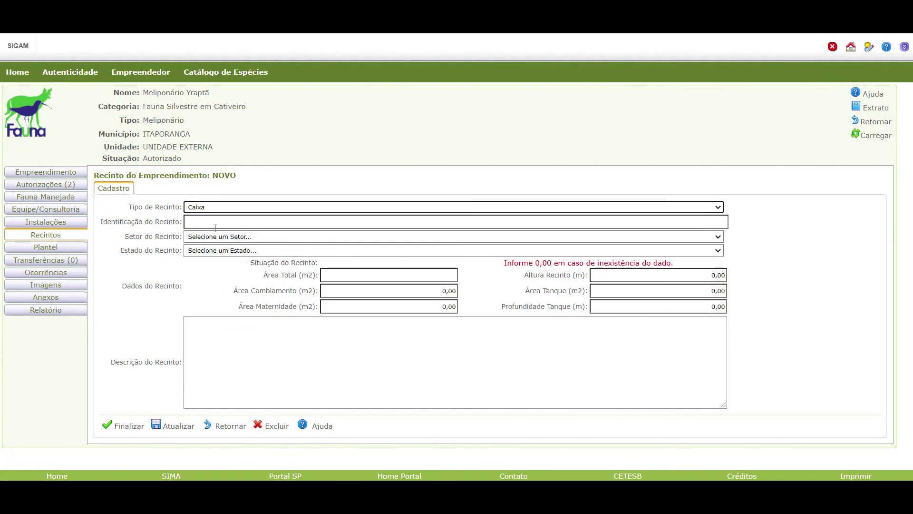
left_click(223, 222)
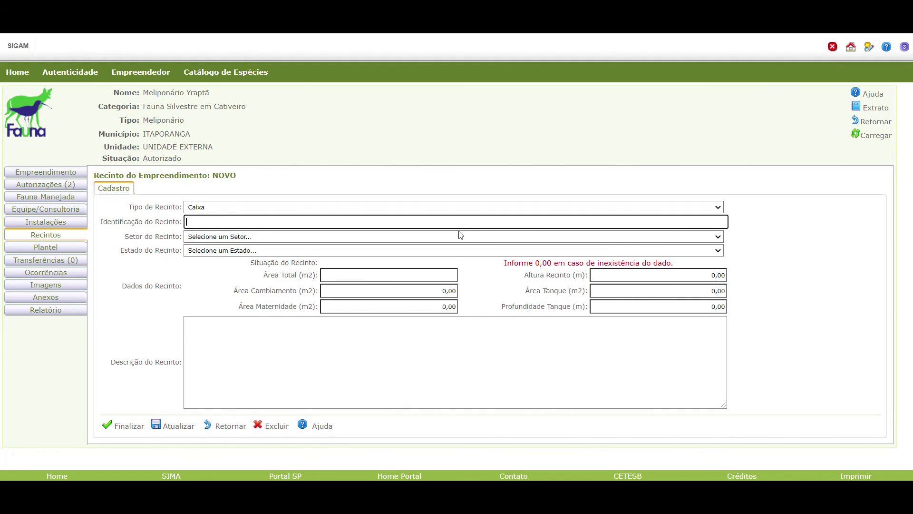
type("Meliponário Yraptã Urbano")
left_click(259, 238)
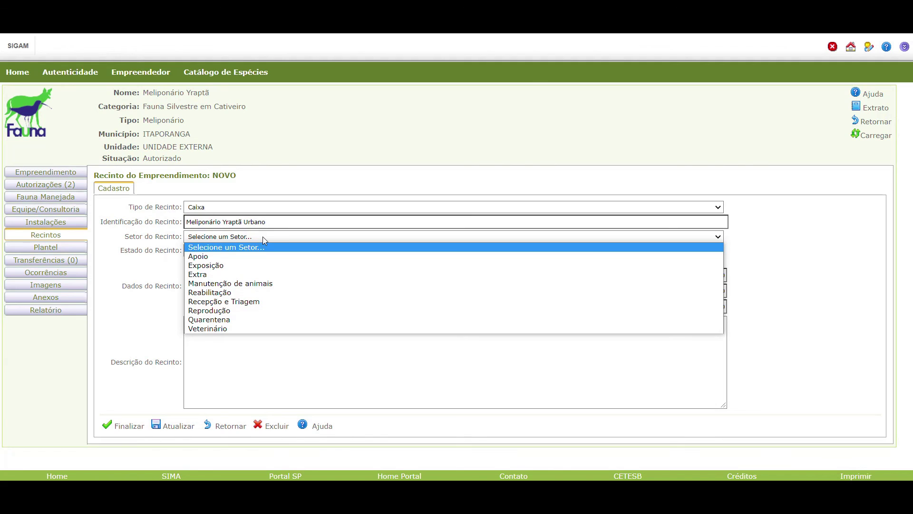
left_click(257, 283)
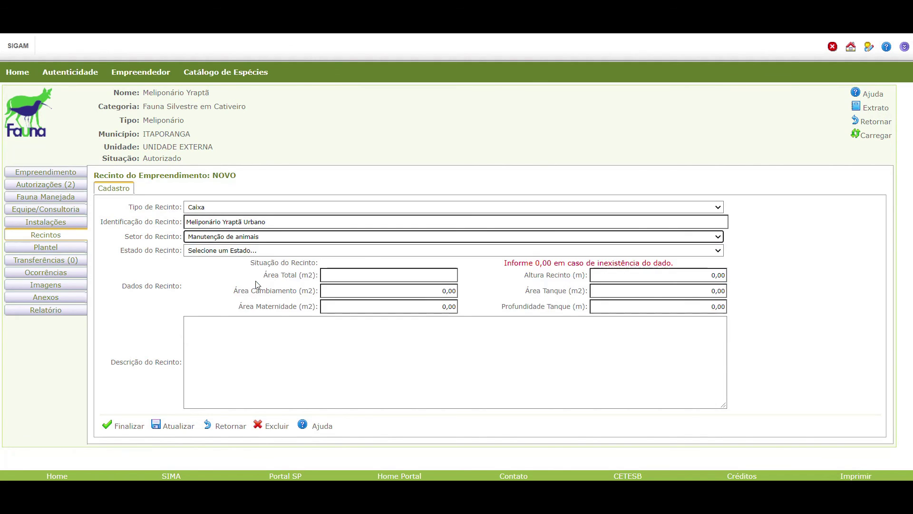
left_click(287, 250)
left_click(228, 290)
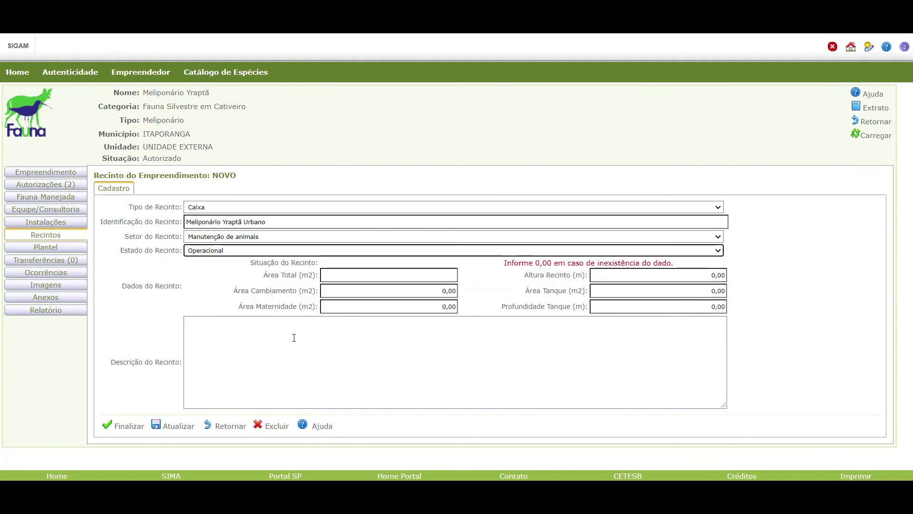
left_click(371, 274)
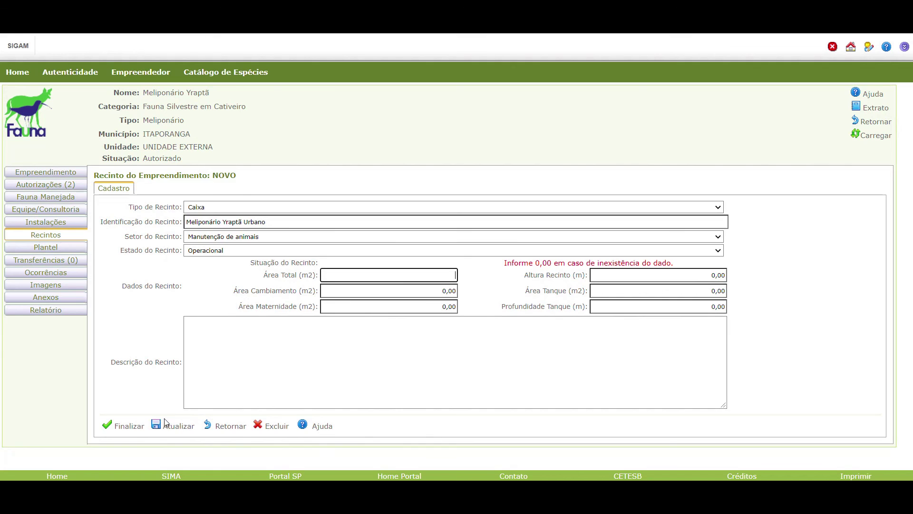
left_click(135, 430)
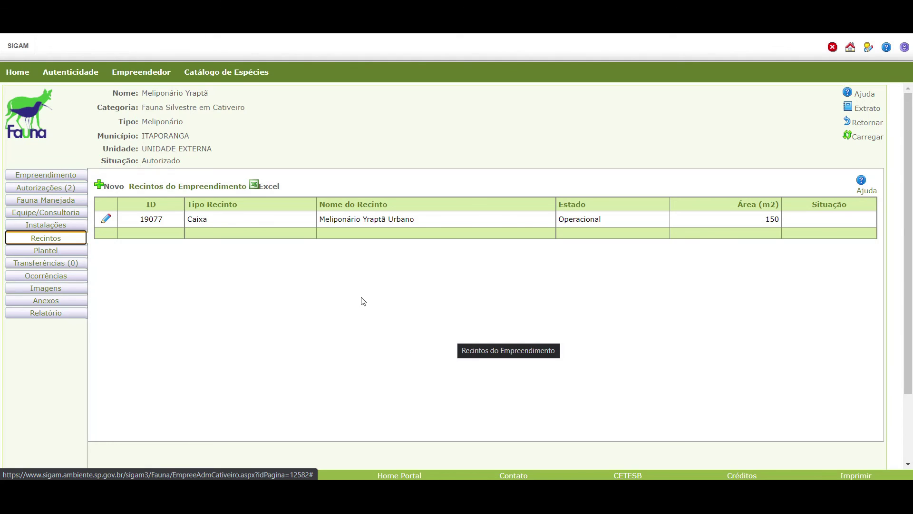
Start a new Plantel lot identified by species Melipona quadrifasciata (Mandaçaia).
left_click(57, 251)
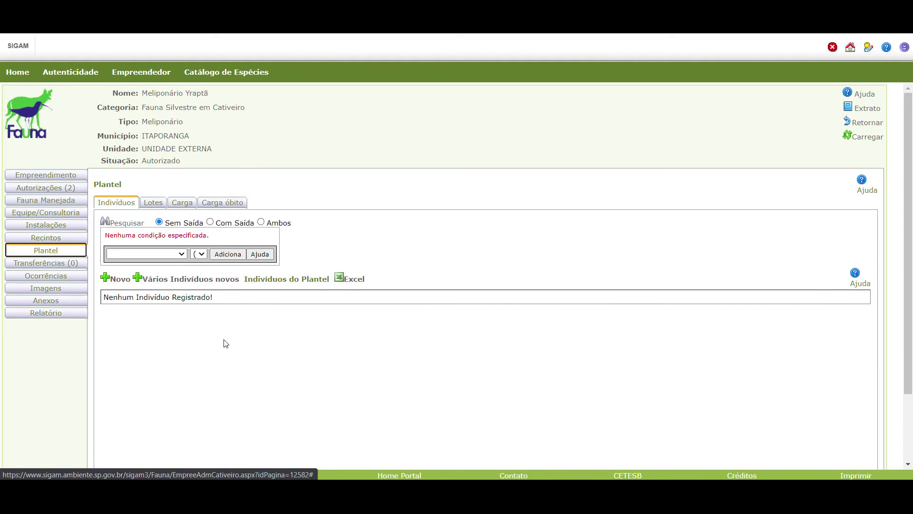
left_click(157, 206)
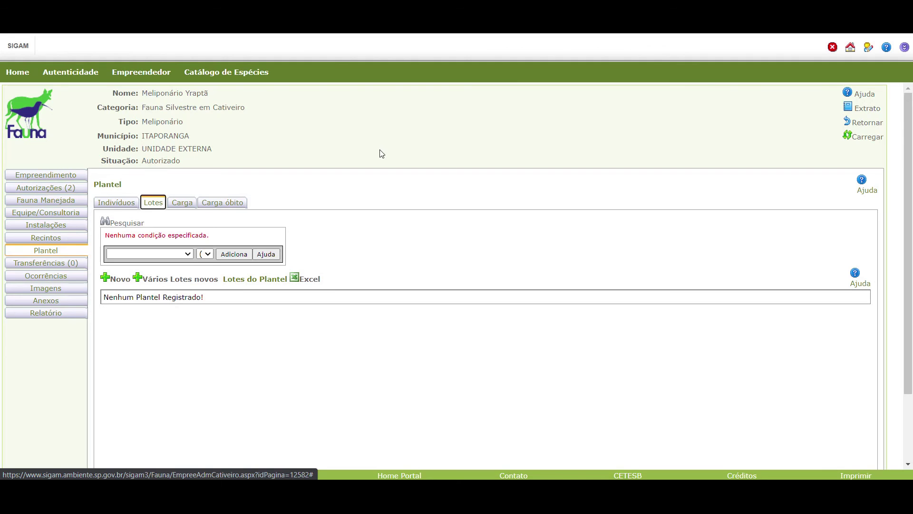
left_click(117, 283)
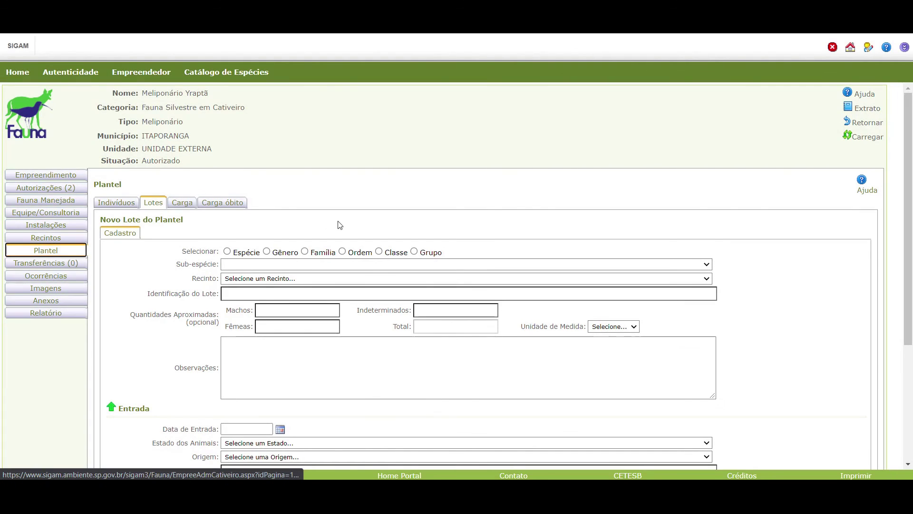
left_click(228, 252)
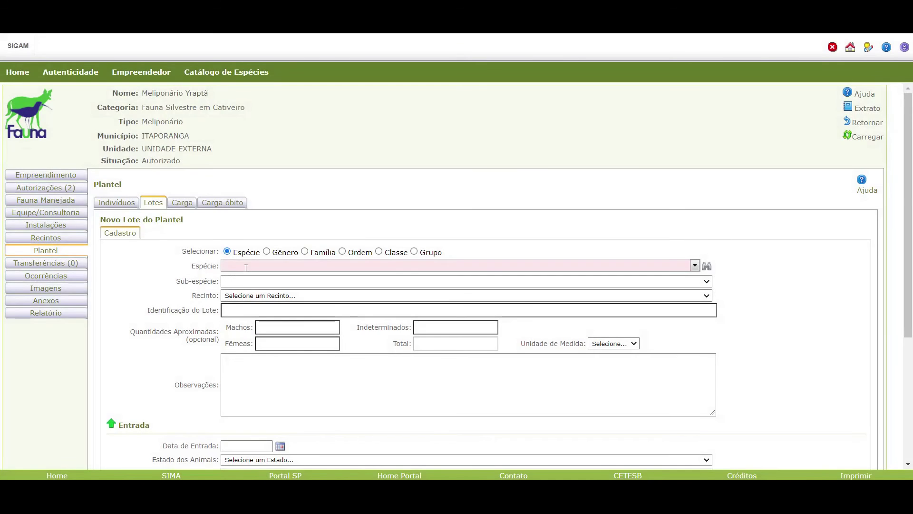
left_click(695, 266)
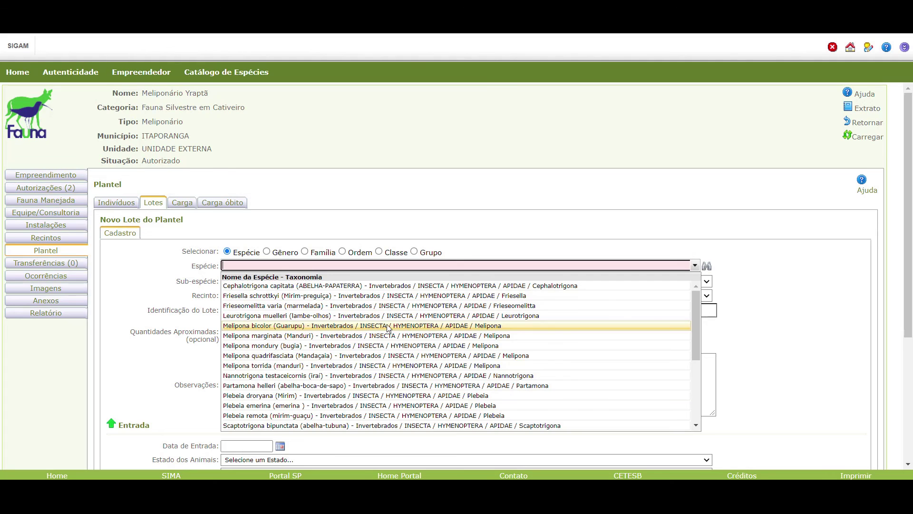
left_click(365, 355)
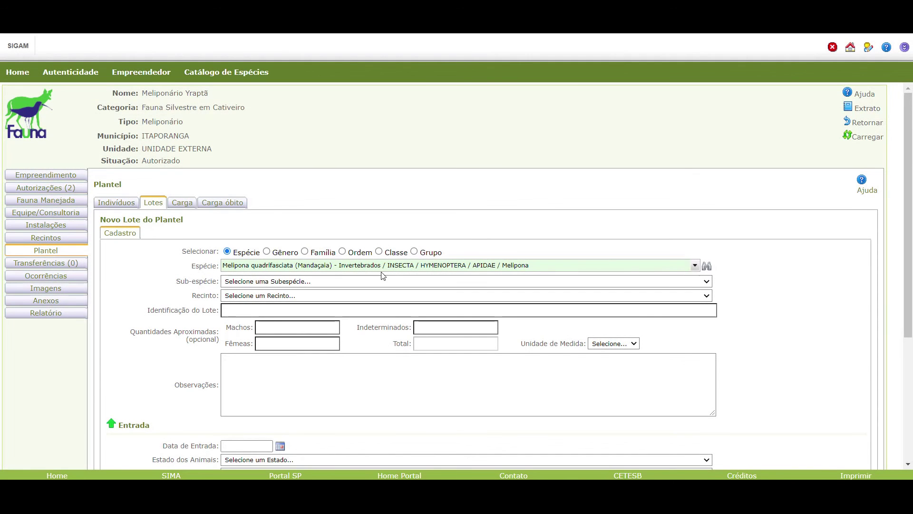
Leave the subspecies empty and assign the lot to enclosure Meliponário Yraptã Urbano.
left_click(330, 281)
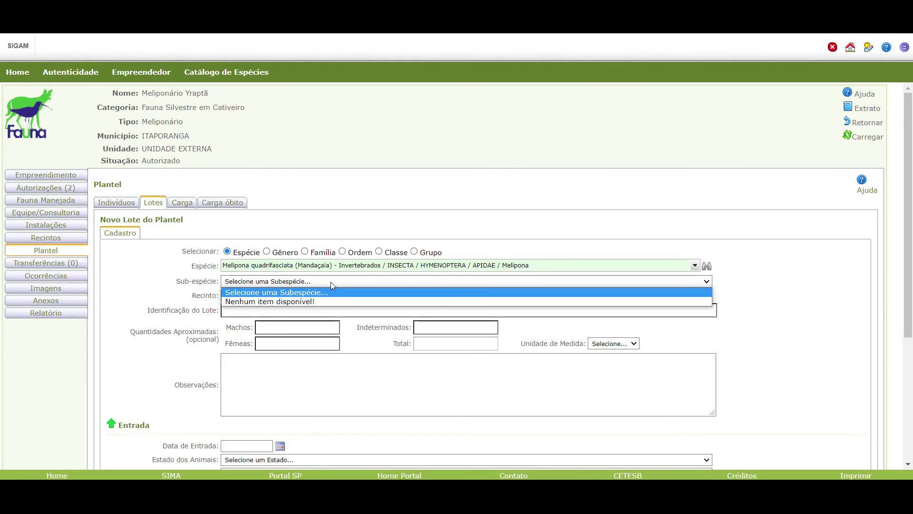
left_click(174, 280)
left_click(252, 297)
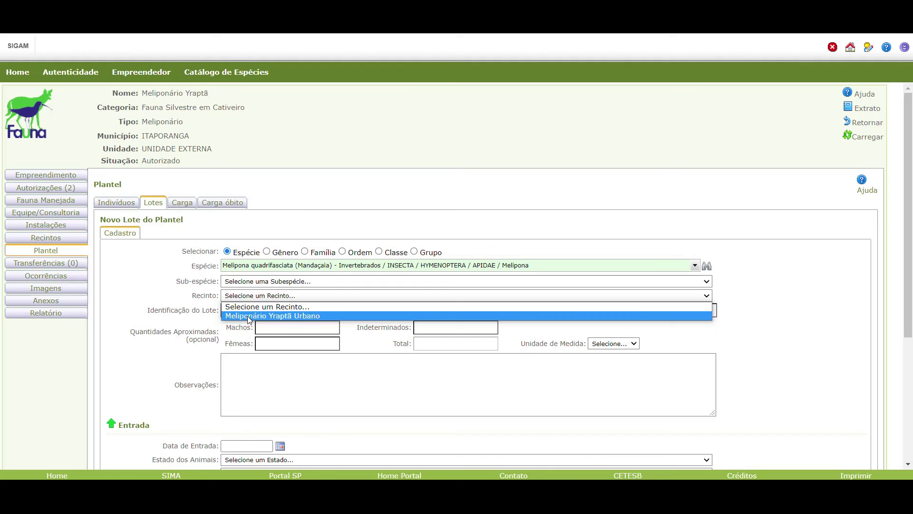
left_click(248, 316)
Enter lot ID 'C.A. MQQ 016' and set the unit of measure to UN.
left_click(246, 310)
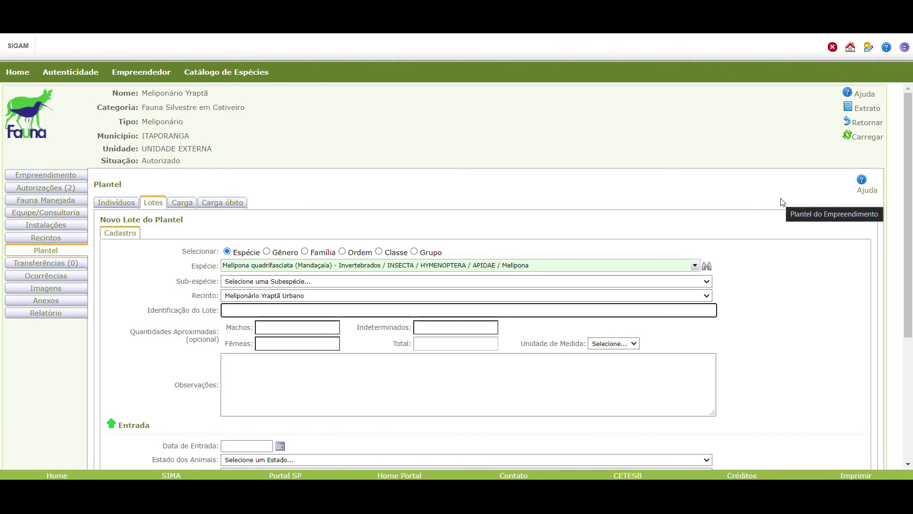
type("c")
key("BackSpace")
key("Caps_Lock")
type("C")
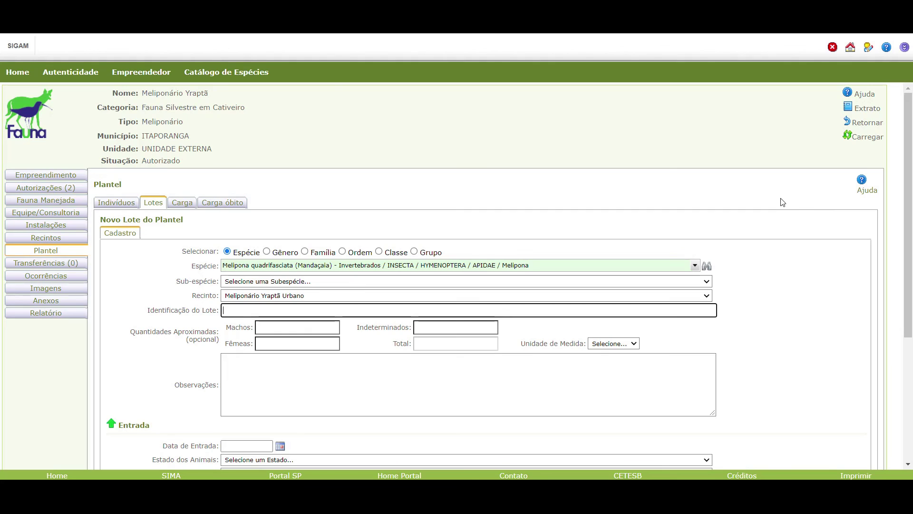
type(".A")
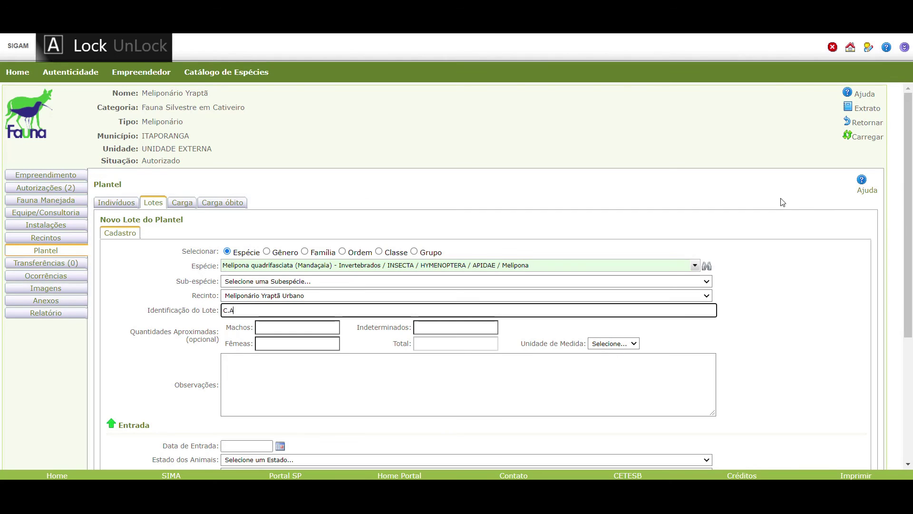
type(". MQQ")
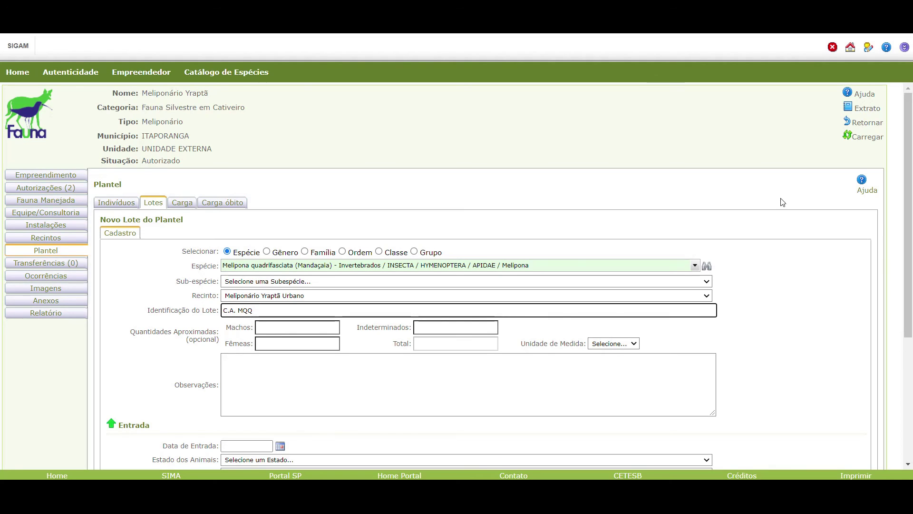
type(" 016")
left_click(630, 345)
left_click(613, 362)
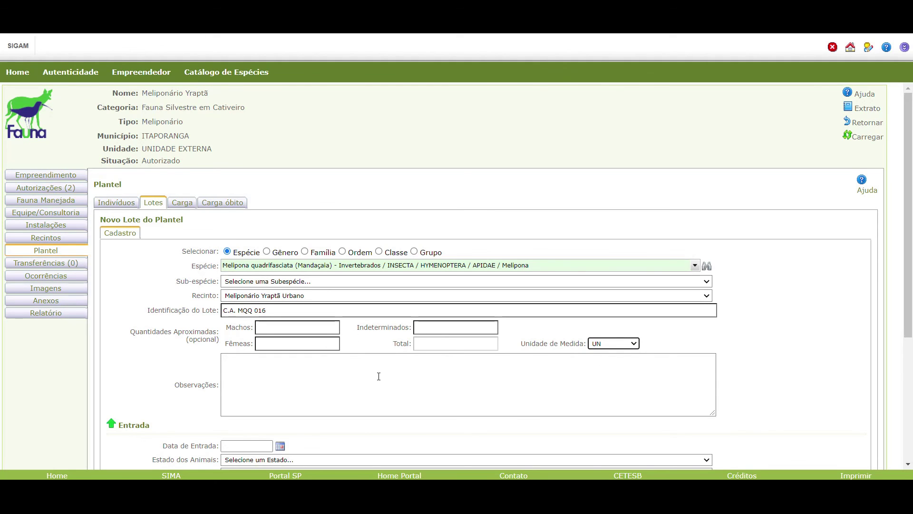
scroll(377, 377, "down", 2)
Set entry date 10/10/2020, animals Vivo, and origin Plantel Pré-existente ANSF (Res 11/21).
left_click(237, 326)
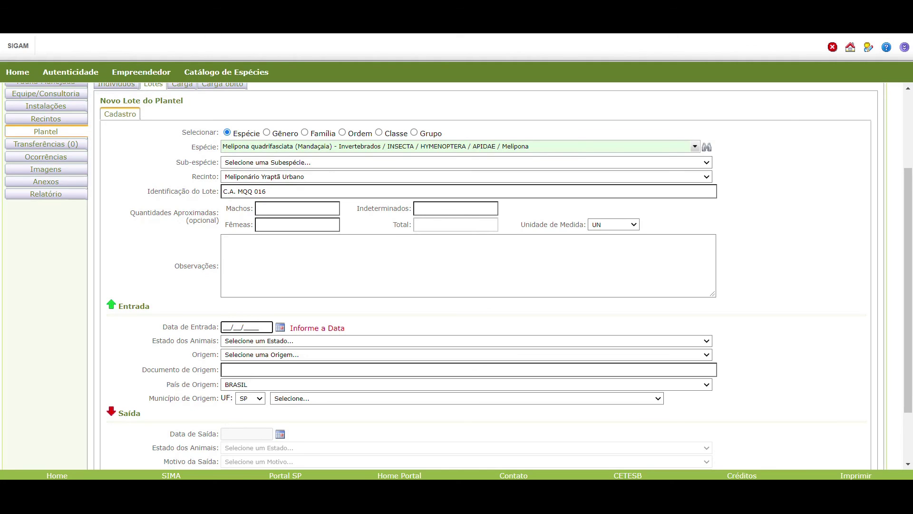
type("1")
type("0/10/2020")
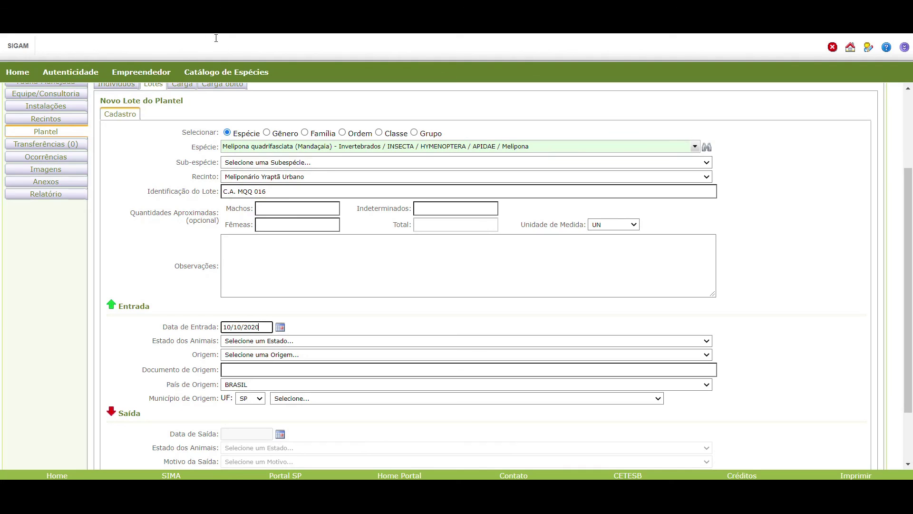
left_click(335, 341)
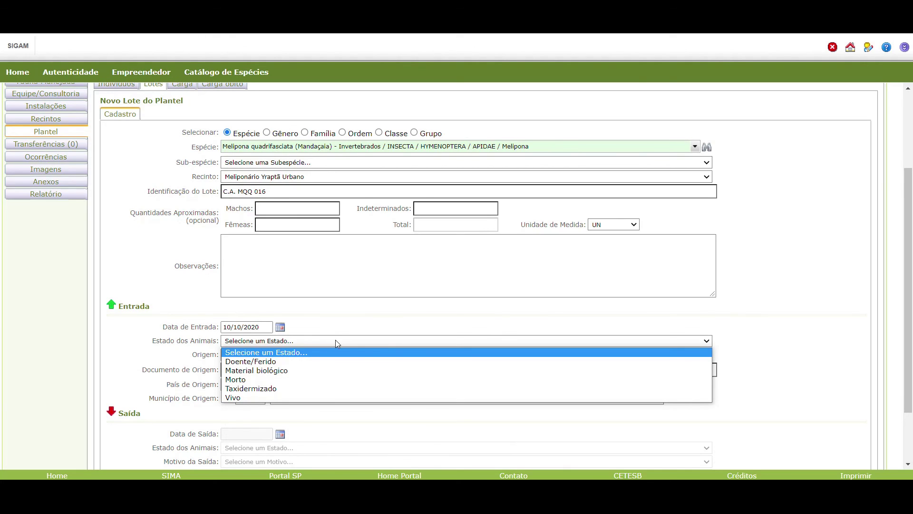
left_click(291, 397)
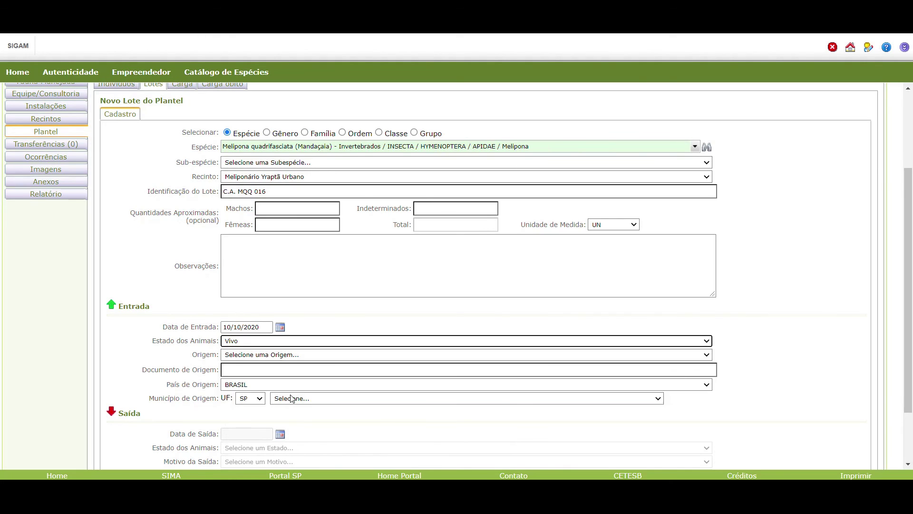
left_click(307, 357)
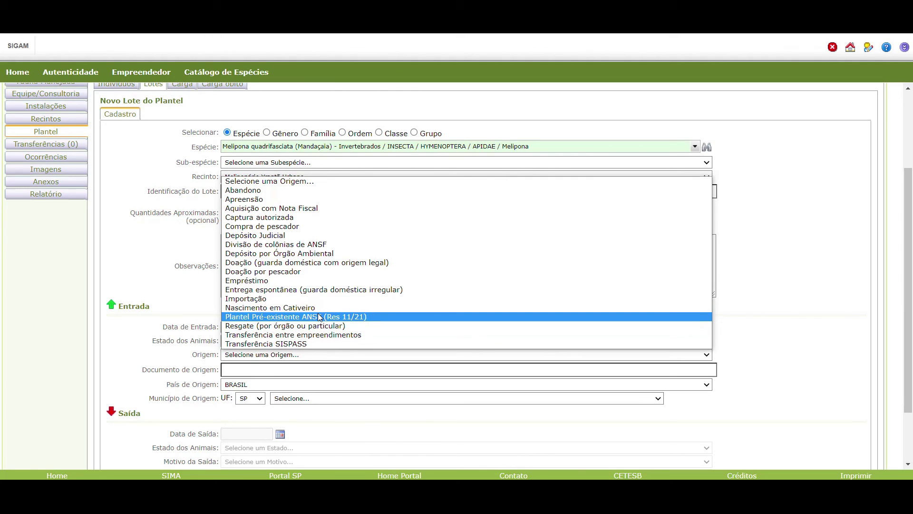
left_click(351, 317)
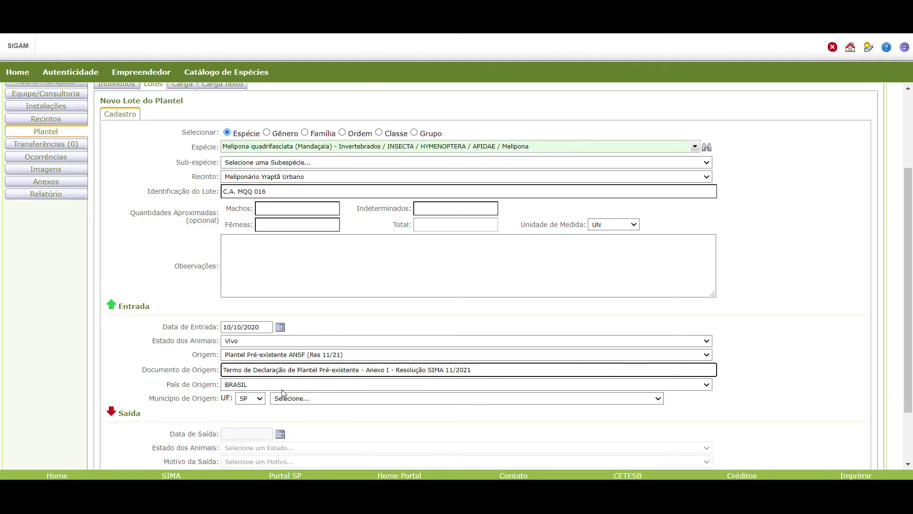
Set the lot's origin municipality to Itaporanga, SP and scroll down to the Atualizar button.
left_click(370, 400)
key("Down")
key("Down")
key("Down")
key("Down")
key("Down")
key("Down")
key("Down")
key("Down")
key("Down")
key("Down")
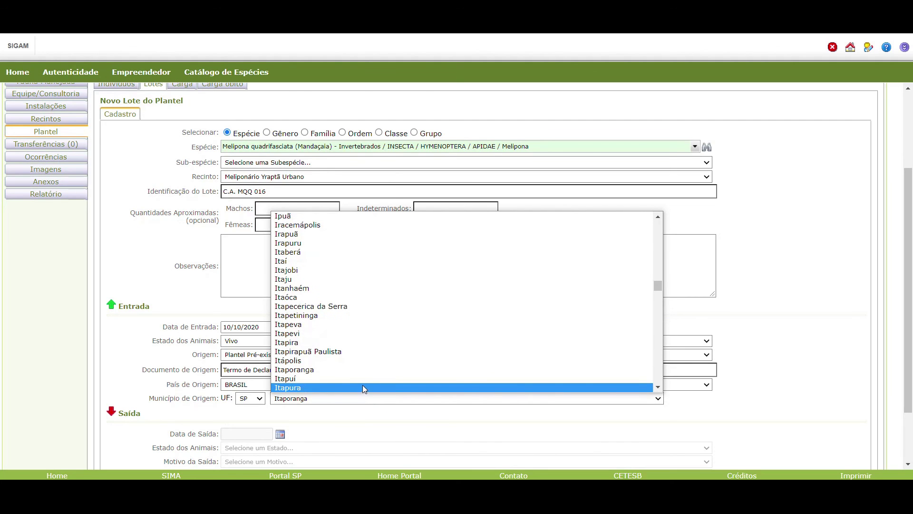
left_click(343, 370)
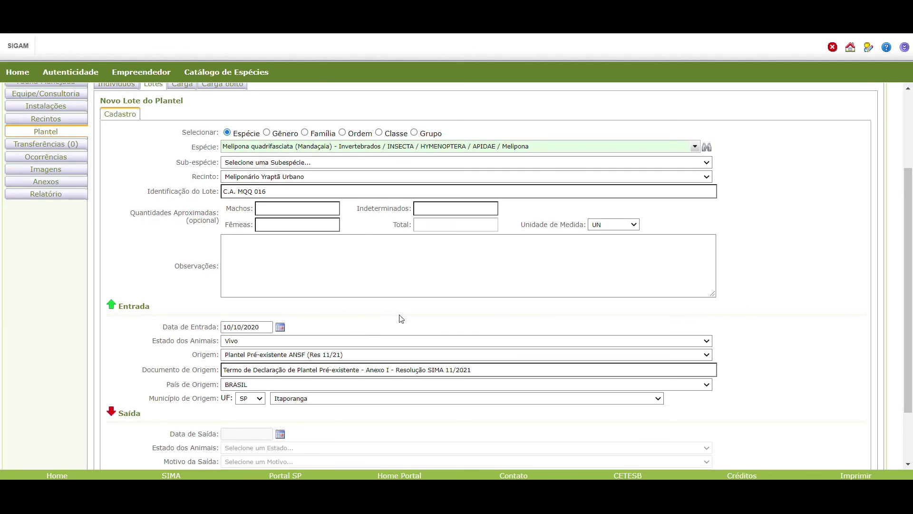
scroll(367, 357, "down", 3)
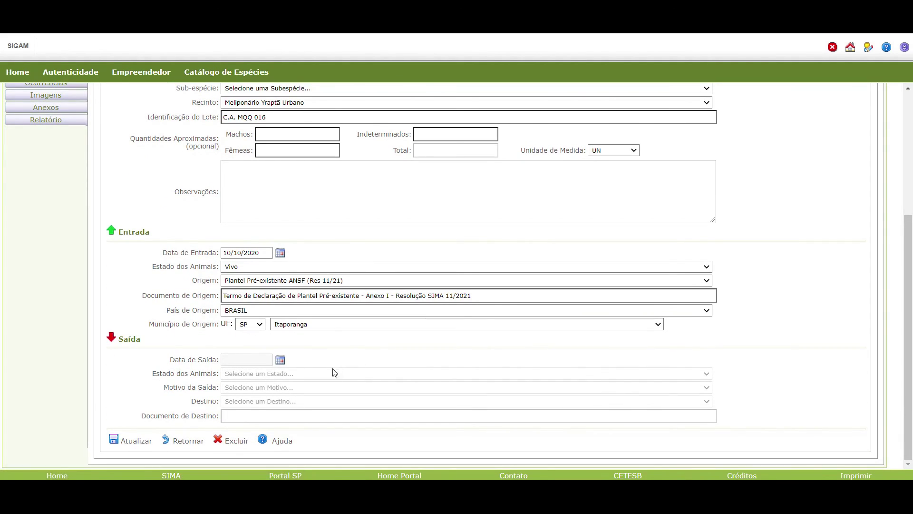
scroll(332, 371, "up", 4)
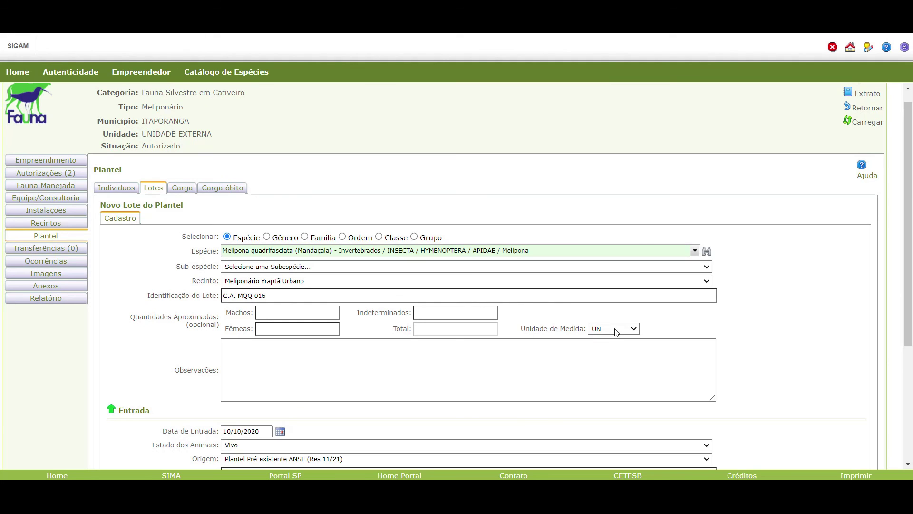
scroll(362, 380, "down", 2)
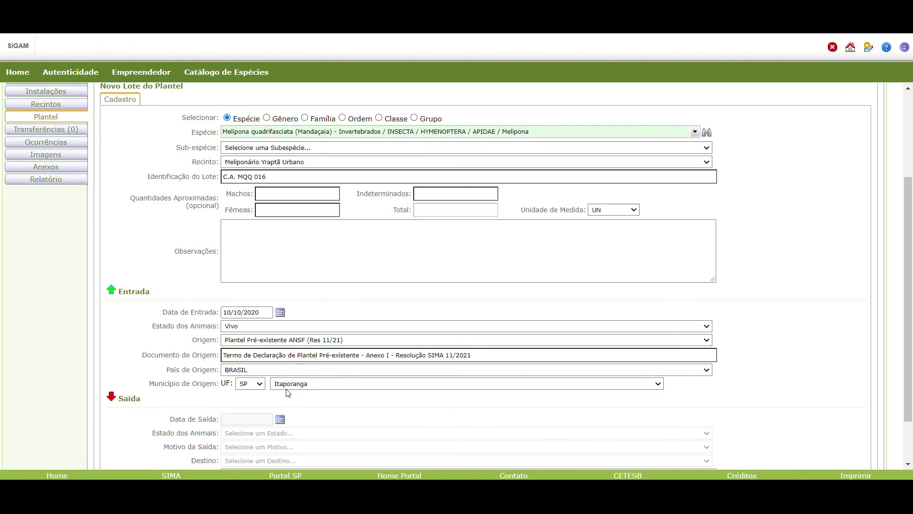
scroll(275, 405, "down", 2)
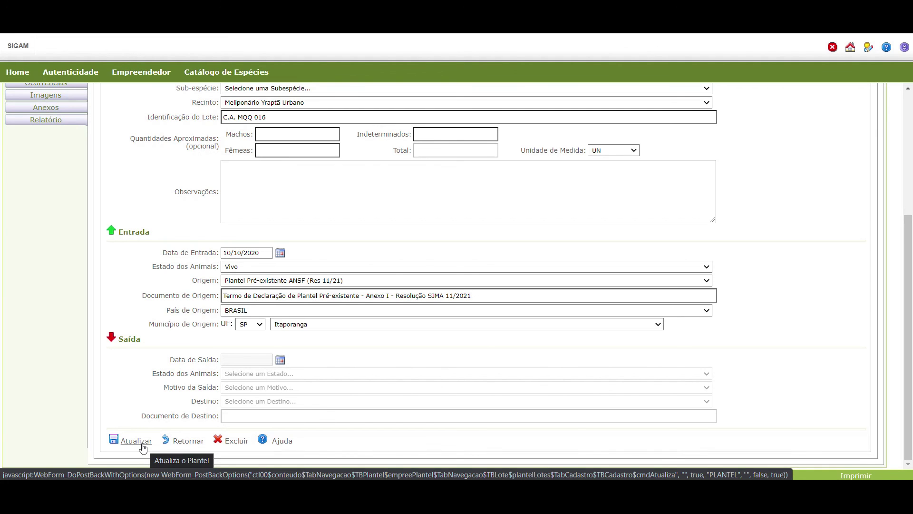
Save lot C.A. MQQ 016 with Atualizar so it appears in the Lotes list.
left_click(136, 441)
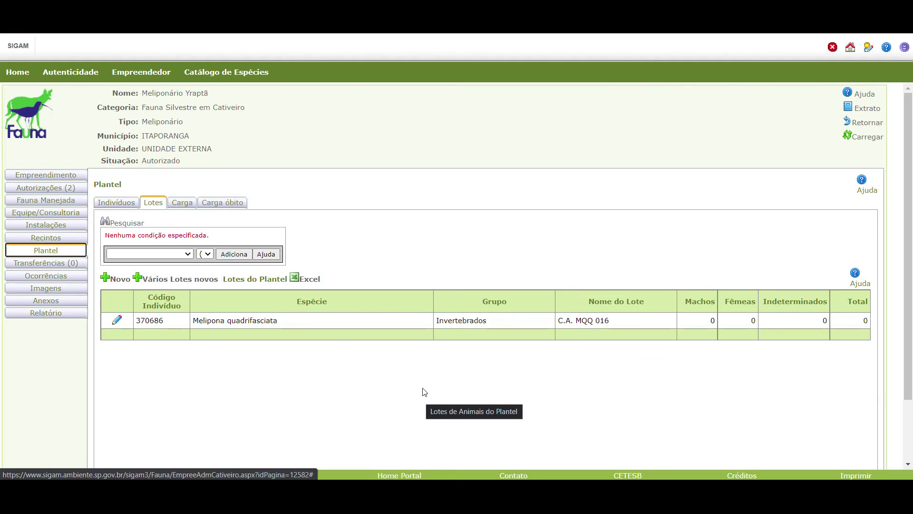
Add an attachment titled Termo de Declaração de Plantel Pré-existente, type Declaração de Plantel Pré-existente ANSF, with the responsible person's name.
left_click(66, 305)
left_click(540, 207)
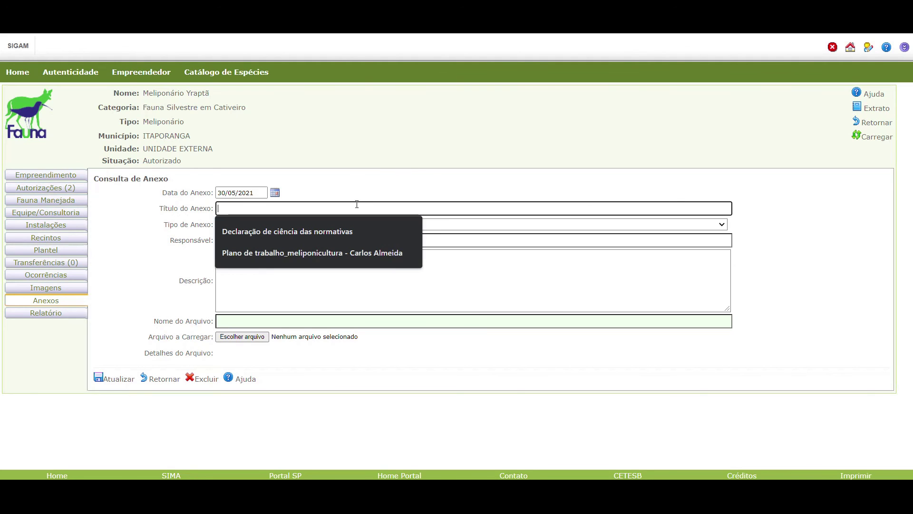
type("Termo de Declaração de Plantel Pré-existente - Anexo I - Resolução SIMA 11/2021")
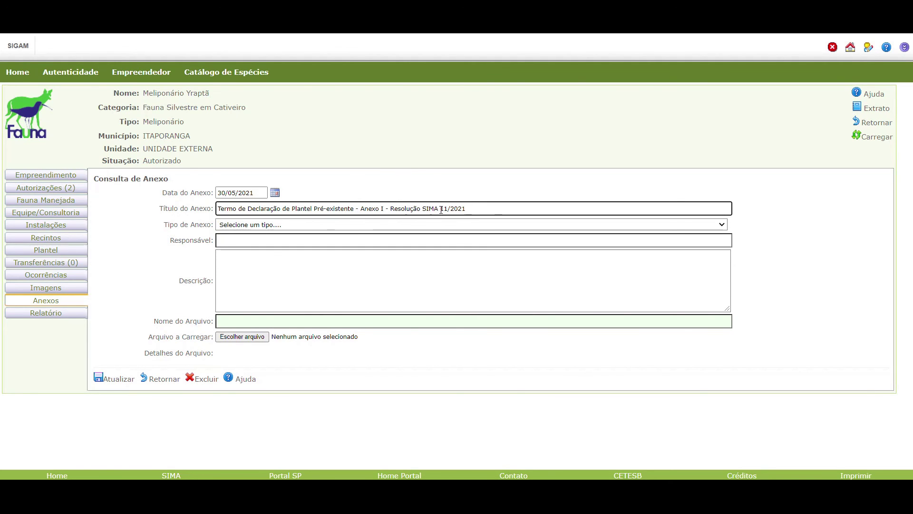
left_click(290, 220)
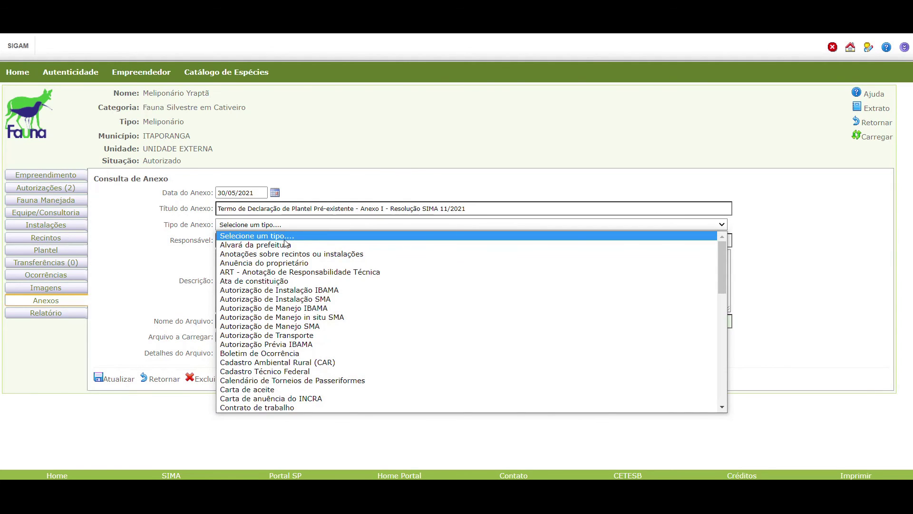
scroll(299, 388, "down", 3)
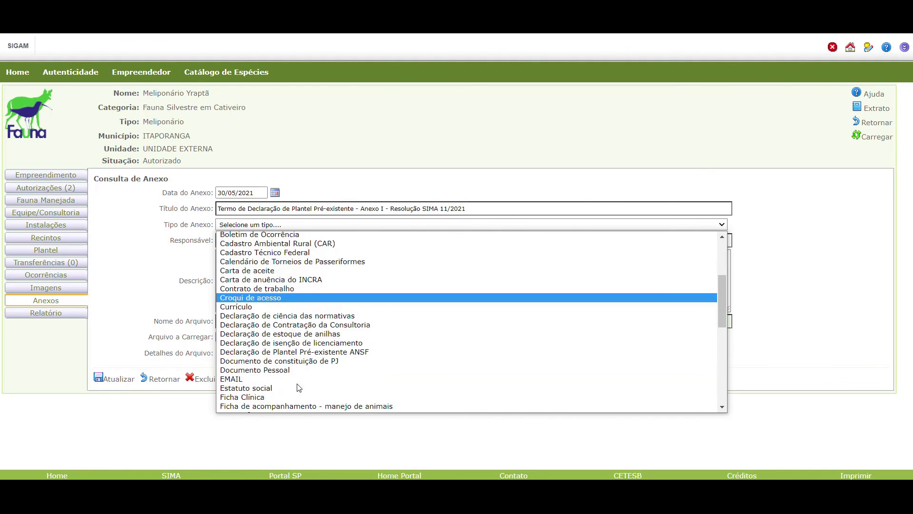
left_click(321, 355)
left_click(261, 240)
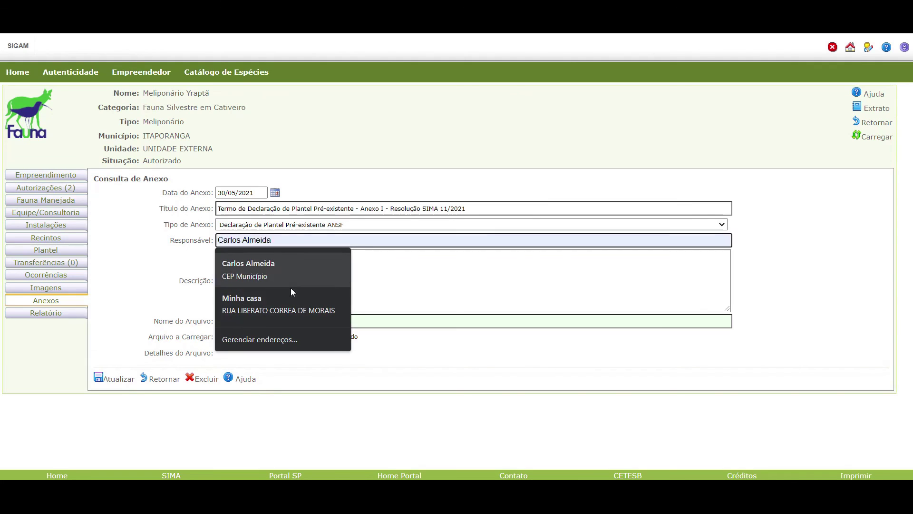
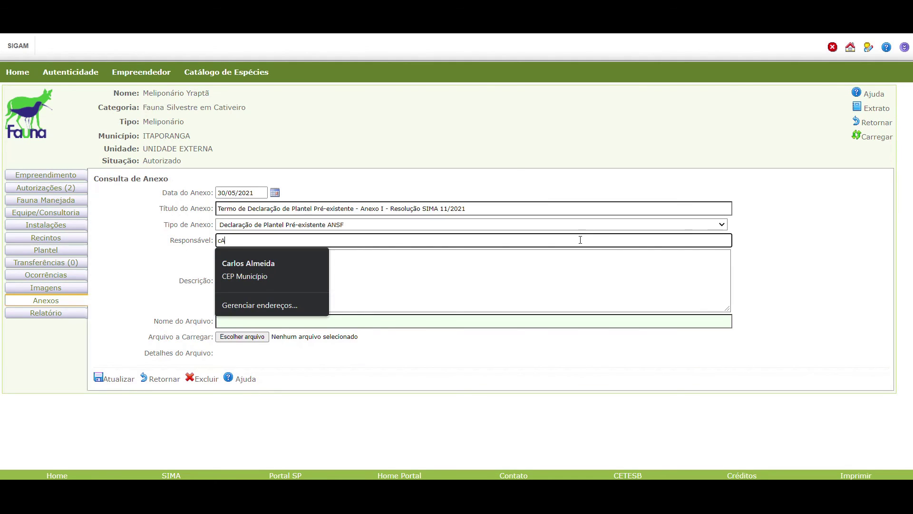
left_click(318, 365)
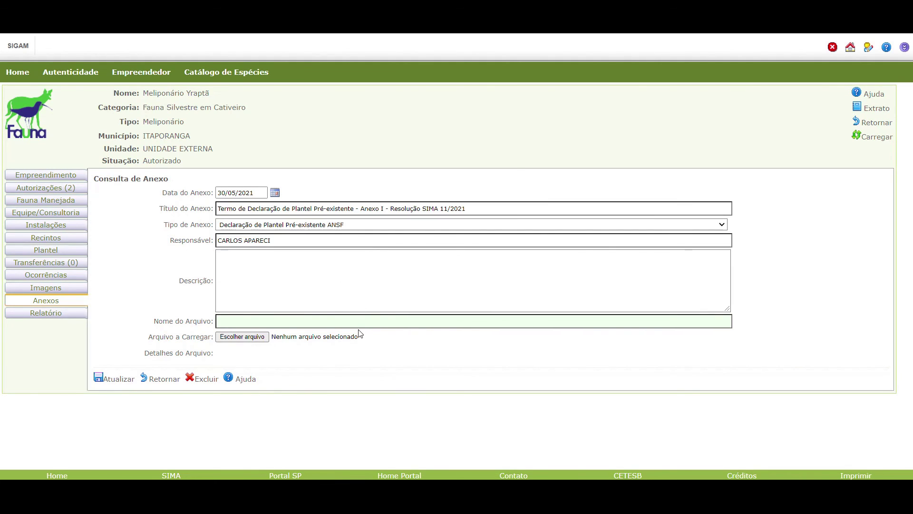
In the Word declaration, replace the example box-marking text with 'C.A. MQQ 016, C.A. MQQ 007'.
mouse_move(564, 478)
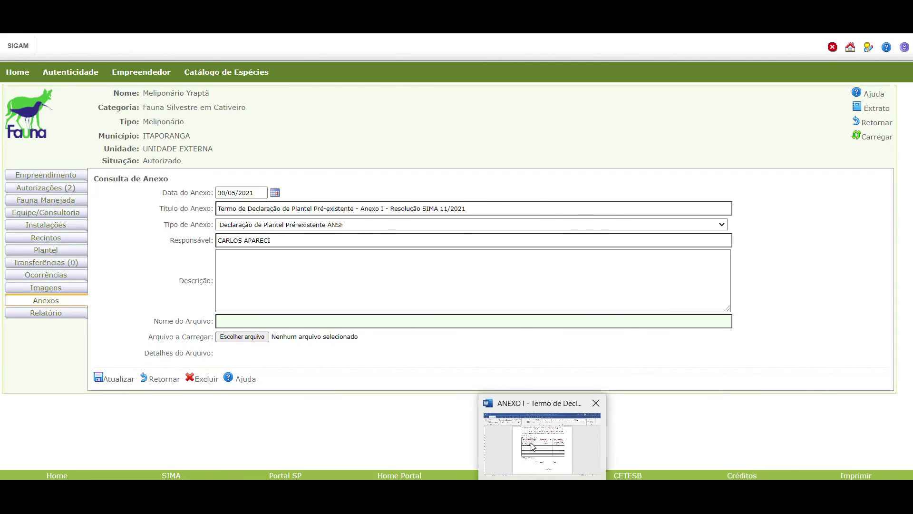
left_click(534, 447)
scroll(355, 129, "up", 1)
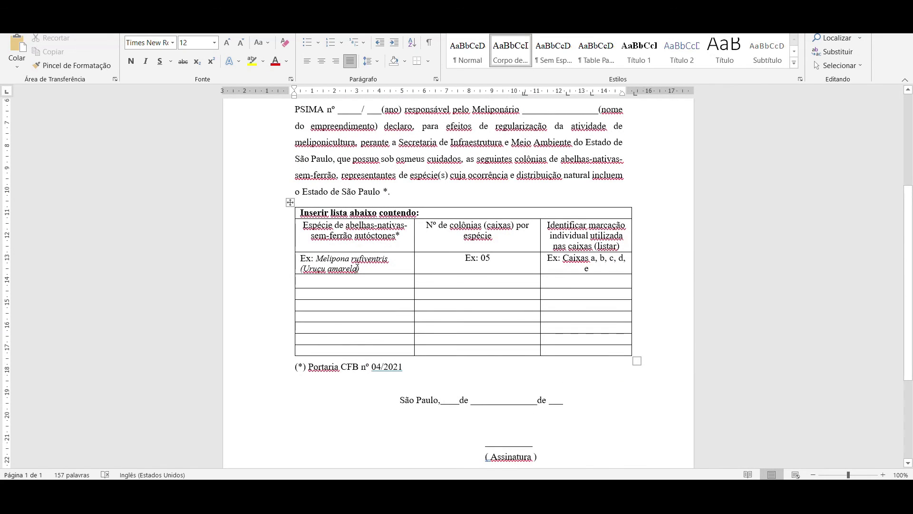
scroll(397, 339, "up", 6)
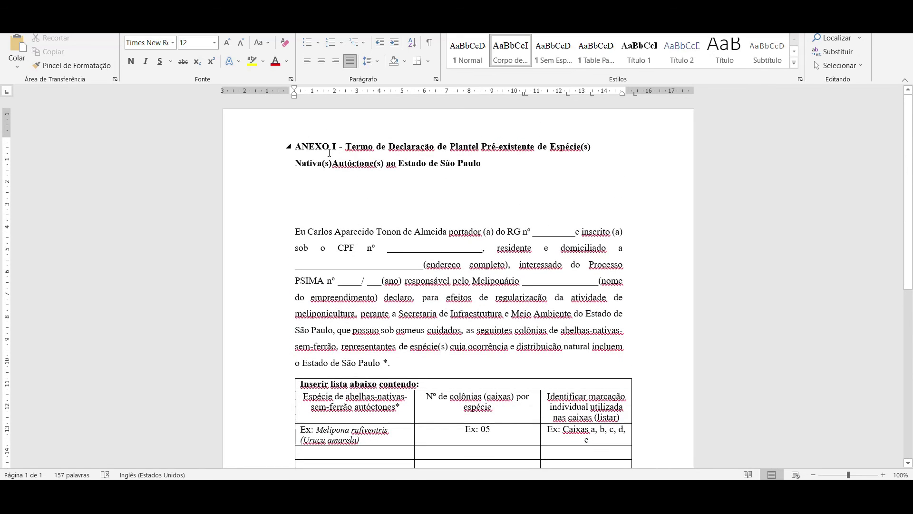
left_click_drag(298, 147, 522, 233)
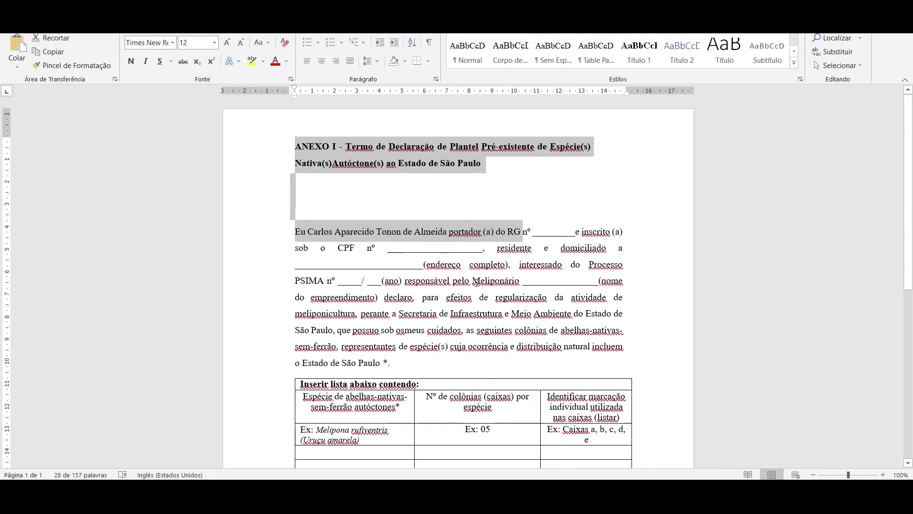
left_click(446, 269)
scroll(477, 330, "down", 3)
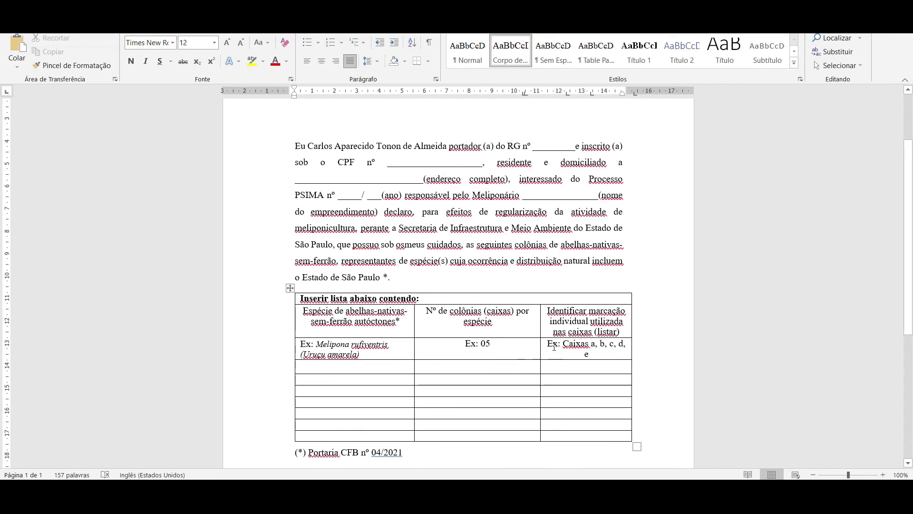
left_click_drag(550, 345, 618, 356)
type("C")
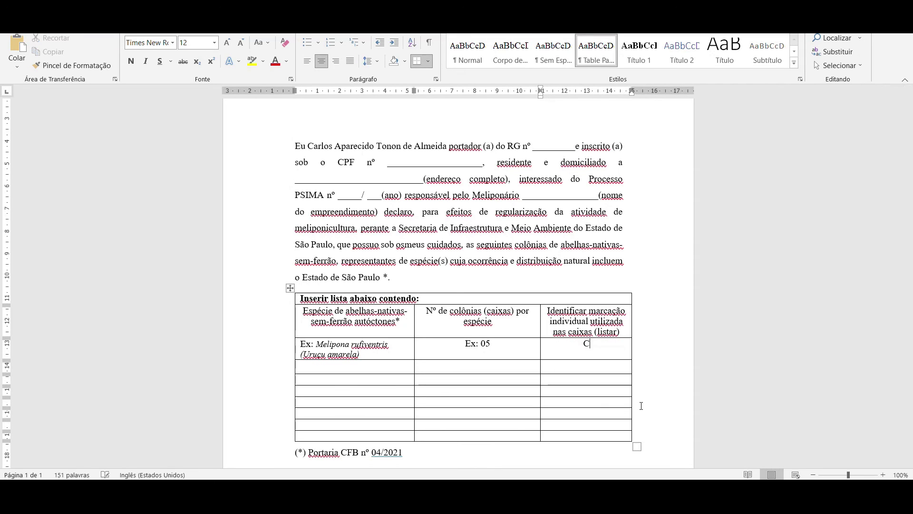
type(".A. MQQ 016, C.A. MQQ")
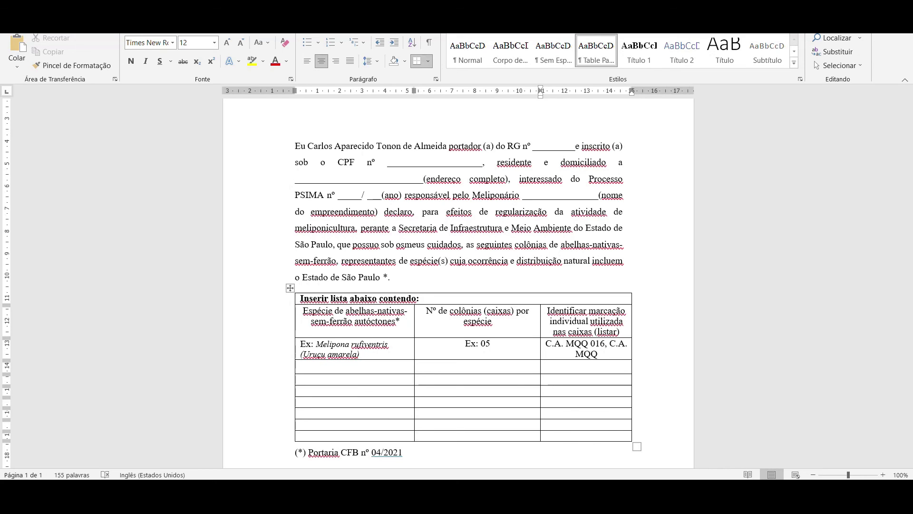
type(" 007")
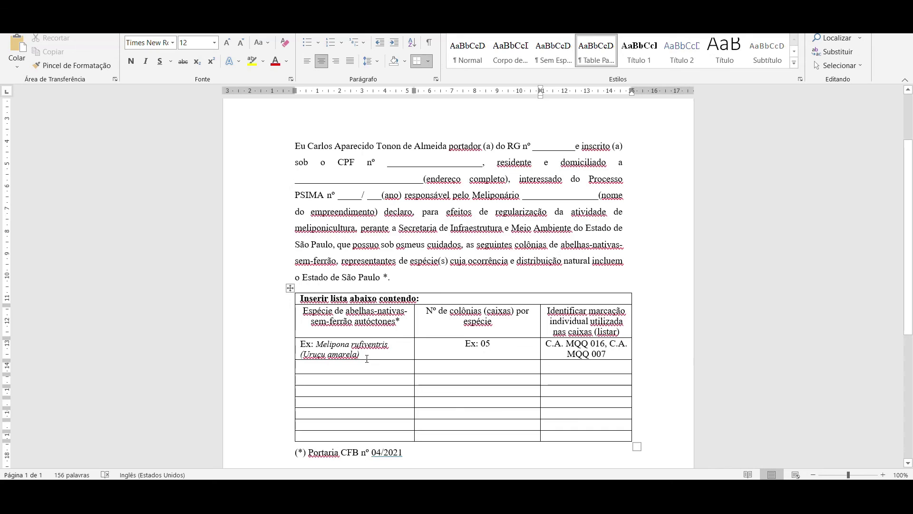
Replace the example species with 'Melipona Quadrifasciata' and begin the next row's species, 'Nannot'.
triple_click(352, 352)
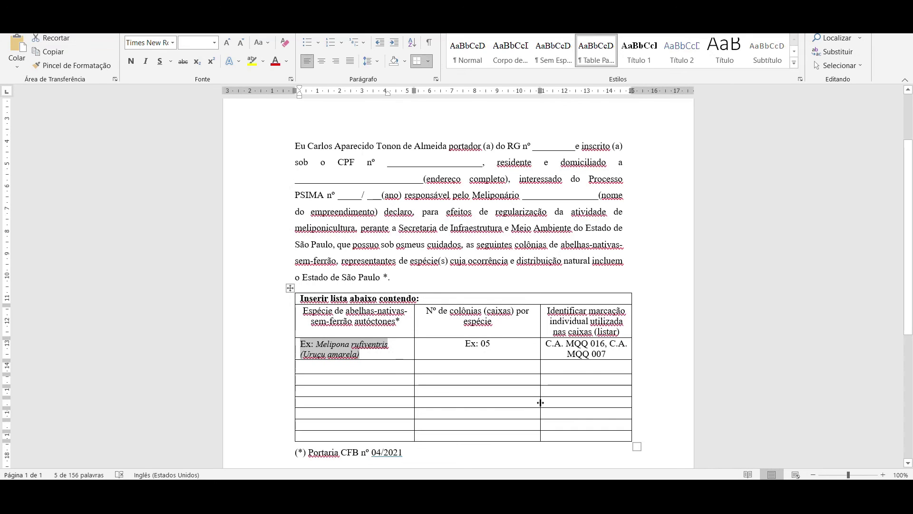
type("Melipona Qu")
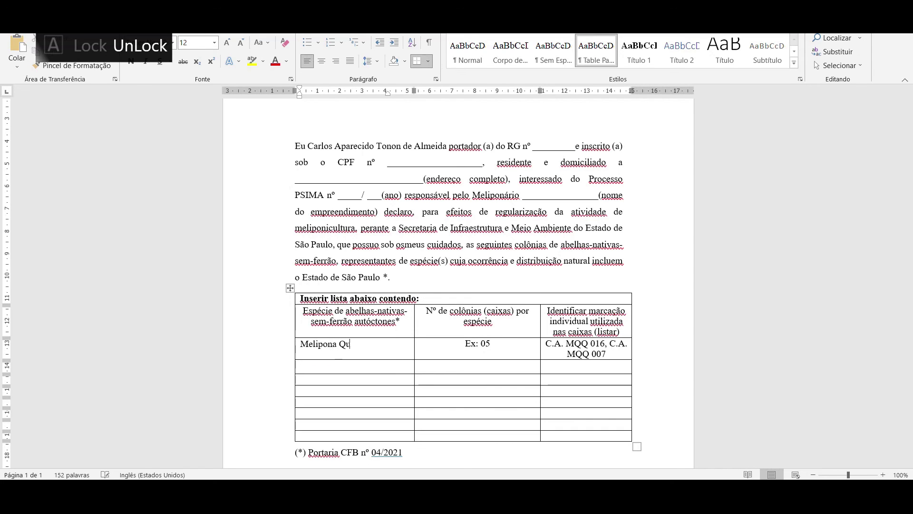
type("adrifascia")
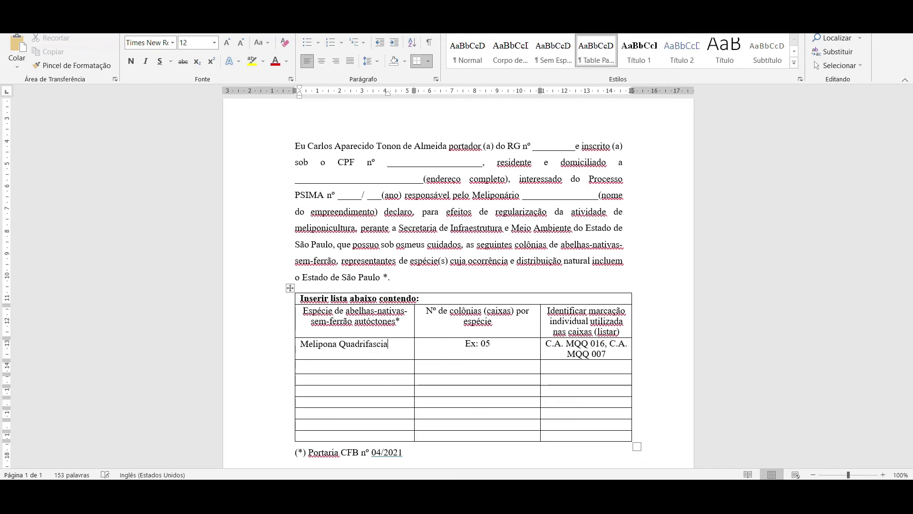
type("ta")
left_click(316, 365)
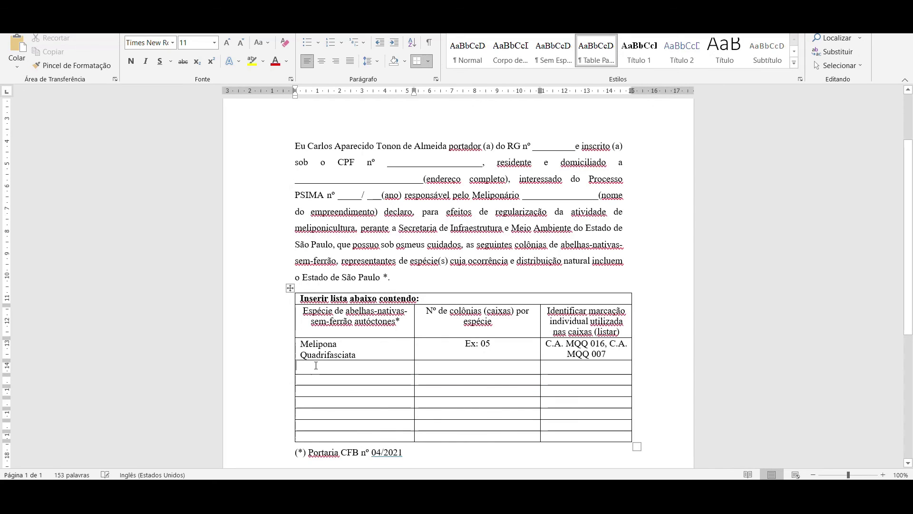
type("Nanno")
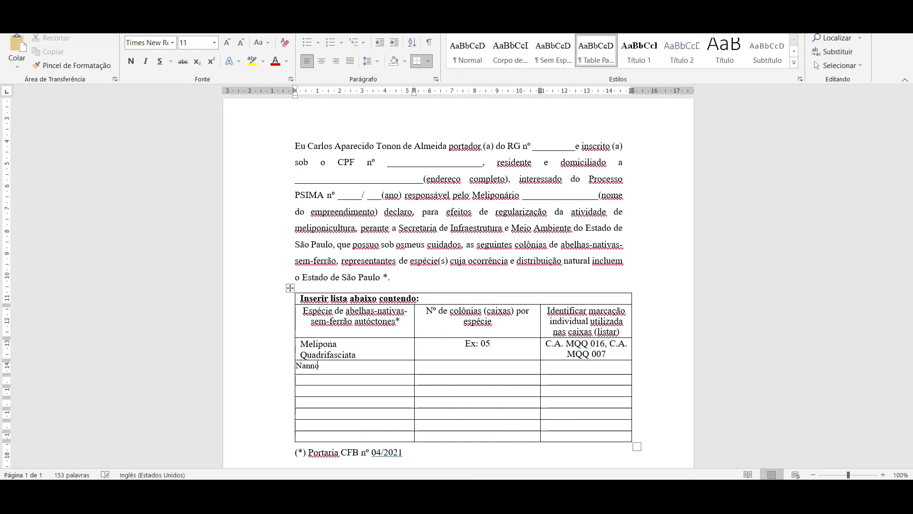
key("BackSpace")
key("BackSpace")
key("BackSpace")
key("BackSpace")
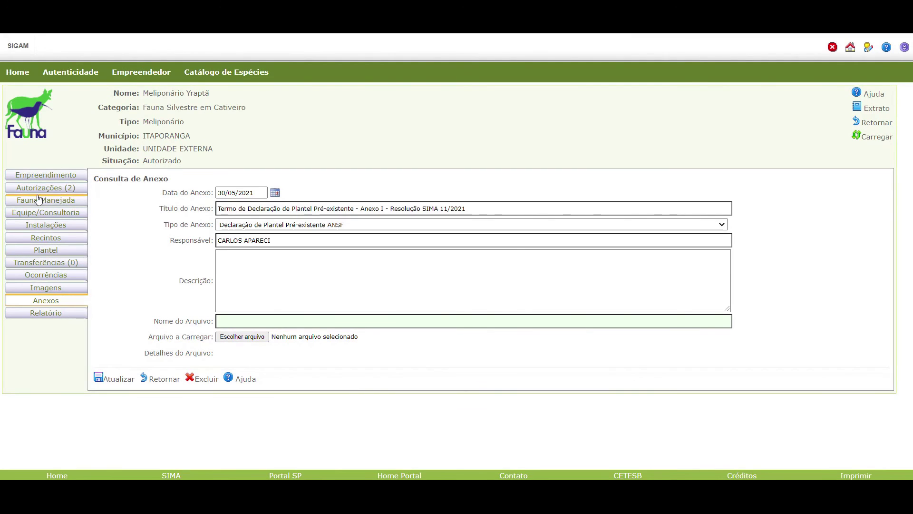
Back in SIGAM, check both authorizations read Emitida autorização, then return to Anexos.
left_click(40, 190)
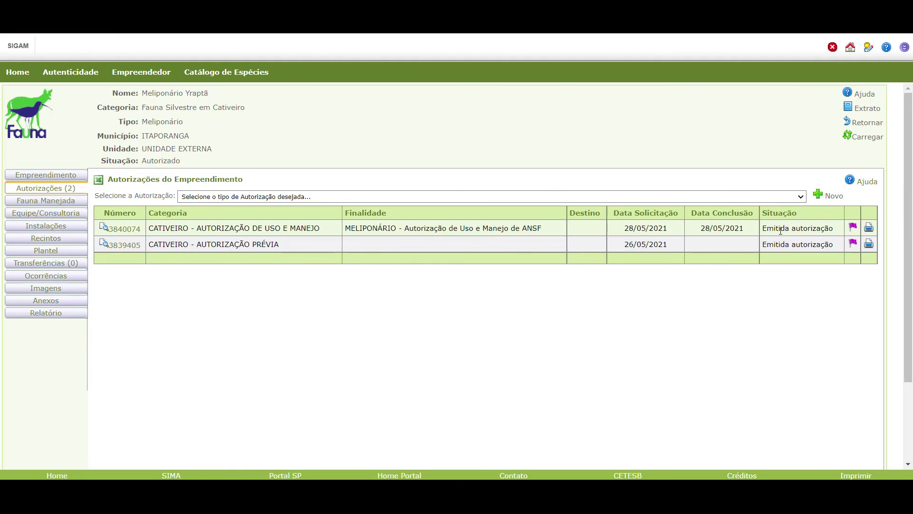
left_click_drag(763, 229, 833, 228)
left_click(753, 295)
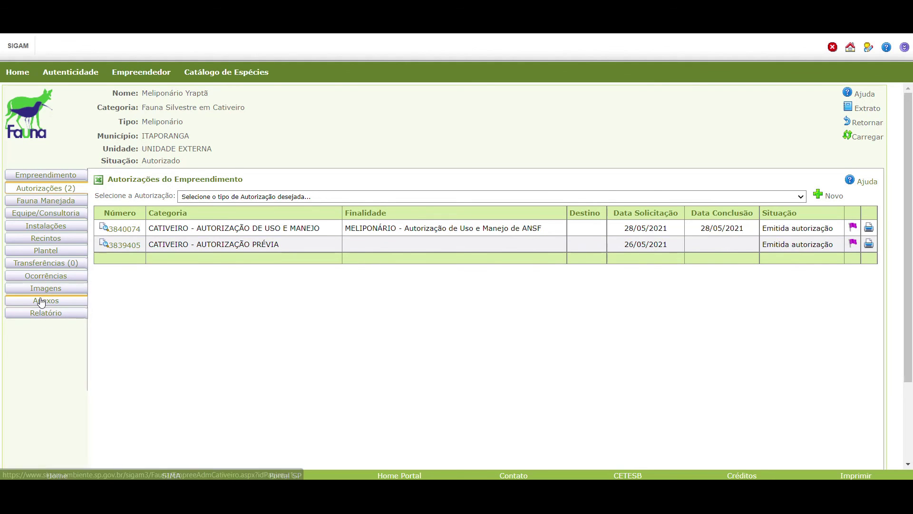
left_click(69, 300)
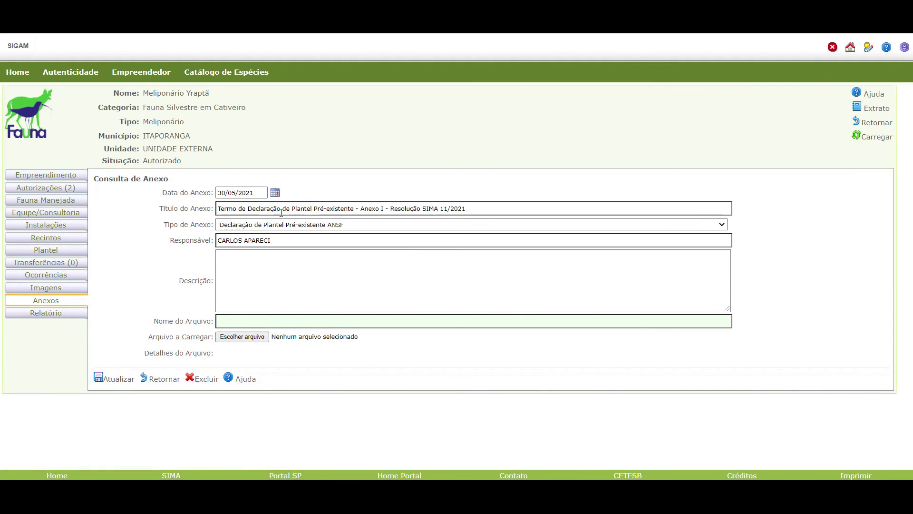